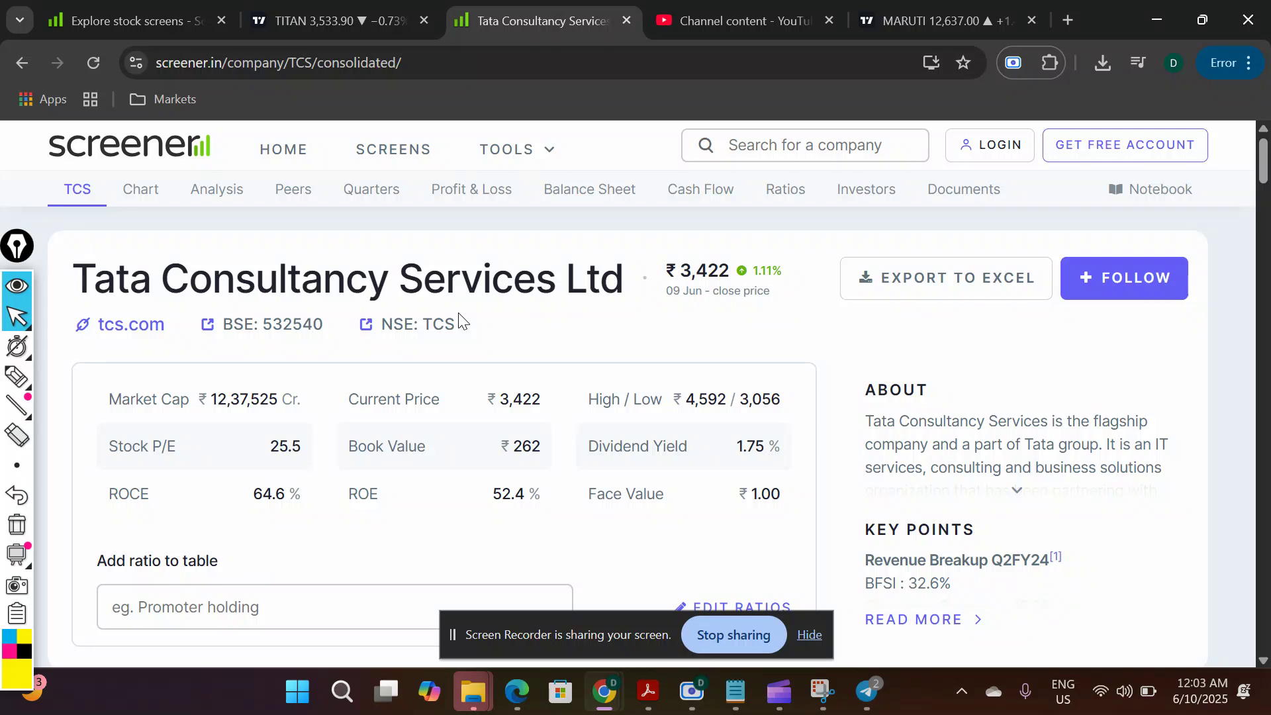
Load the screener.in home page in the current browser tab.
click(278, 62)
text(scre)
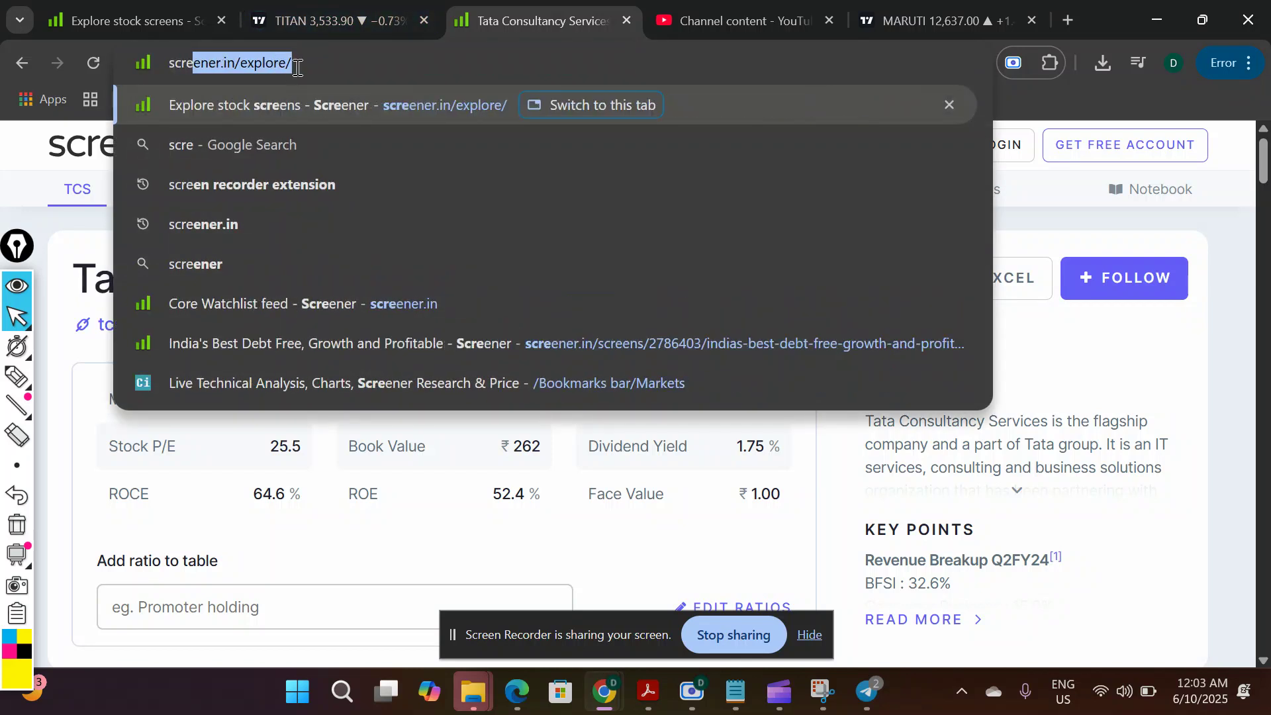
click(296, 225)
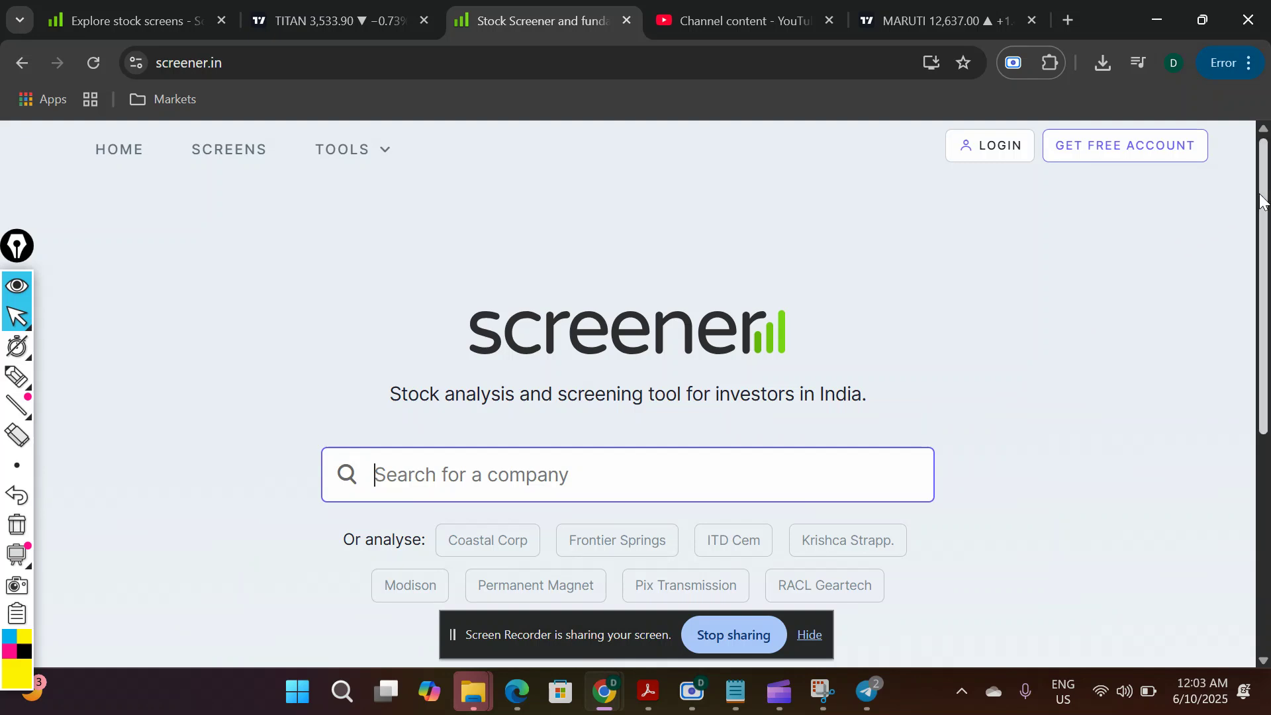
Search for "hero" and open the Hero MotoCorp Ltd company page.
drag(1257, 199, 1252, 270)
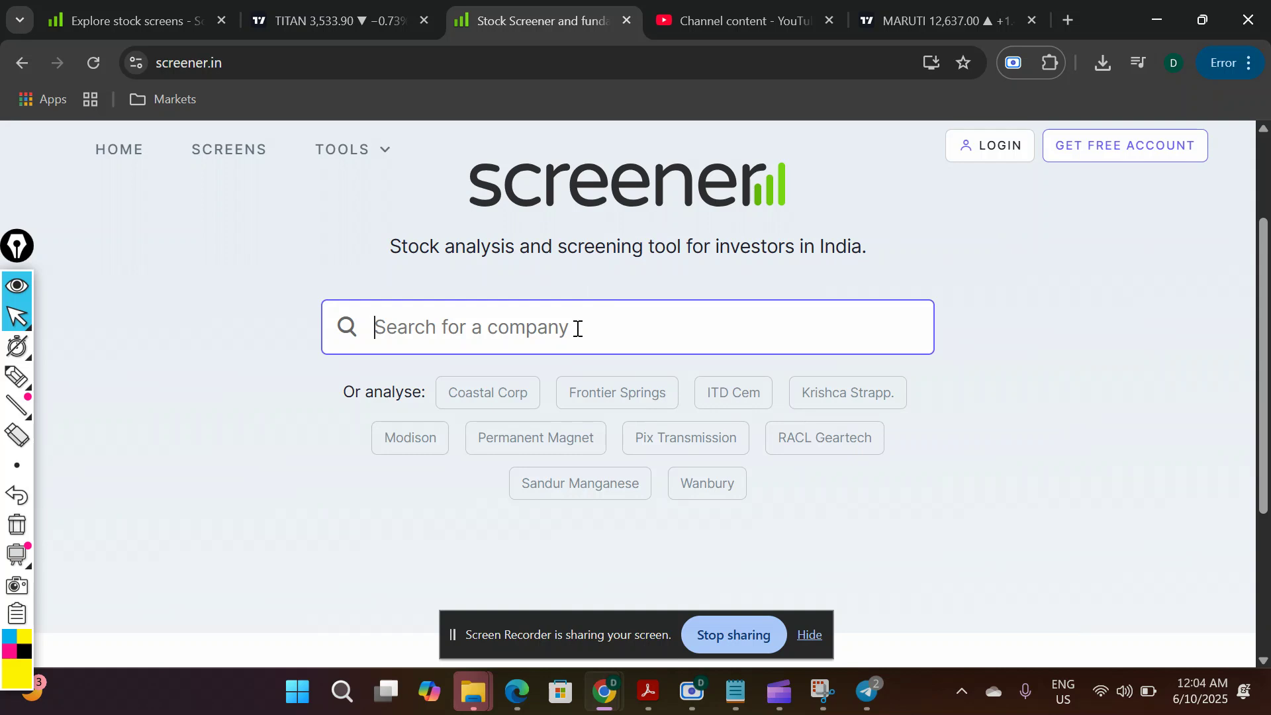
text(hero)
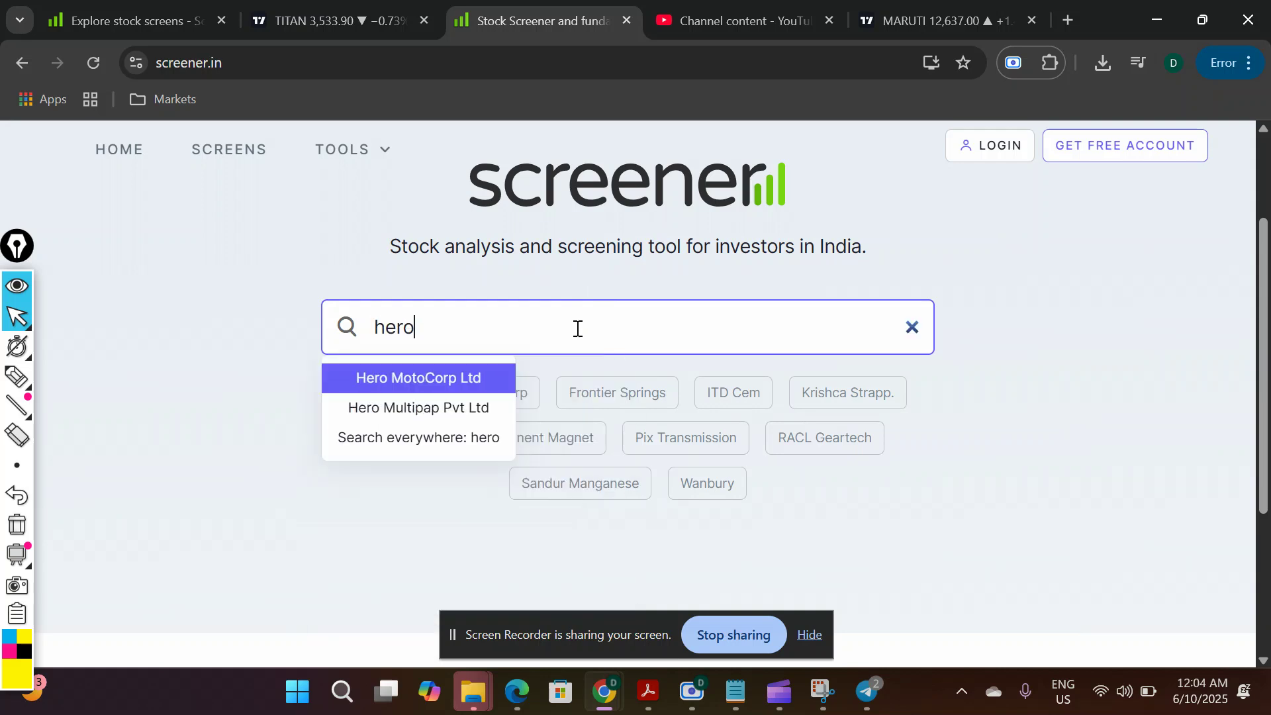
click(477, 378)
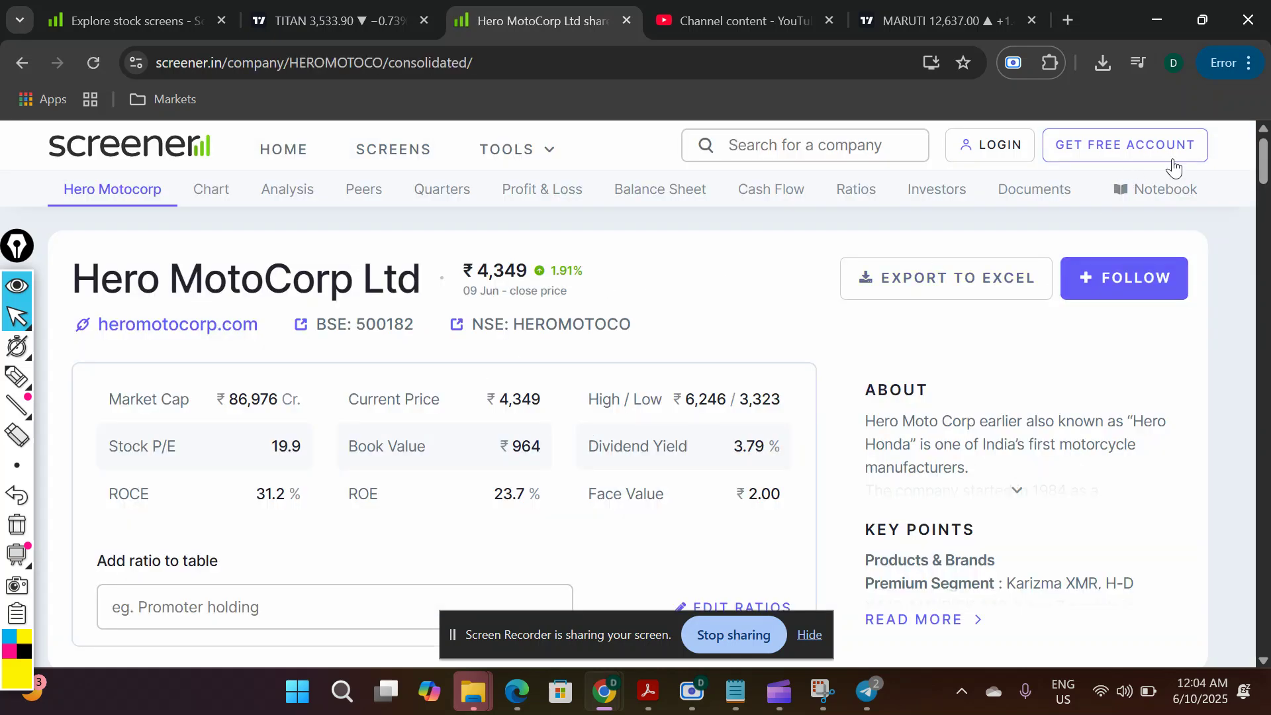
scroll(1264, 164, down, 1)
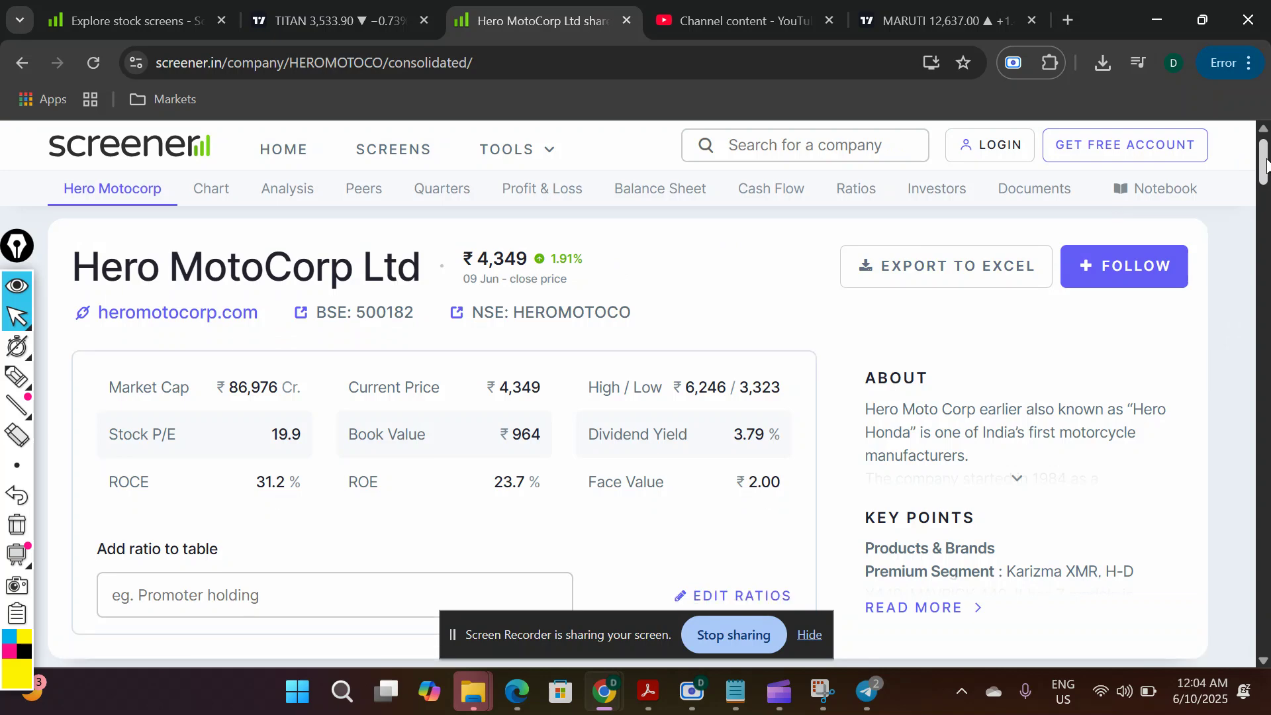
scroll(1265, 164, up, 1)
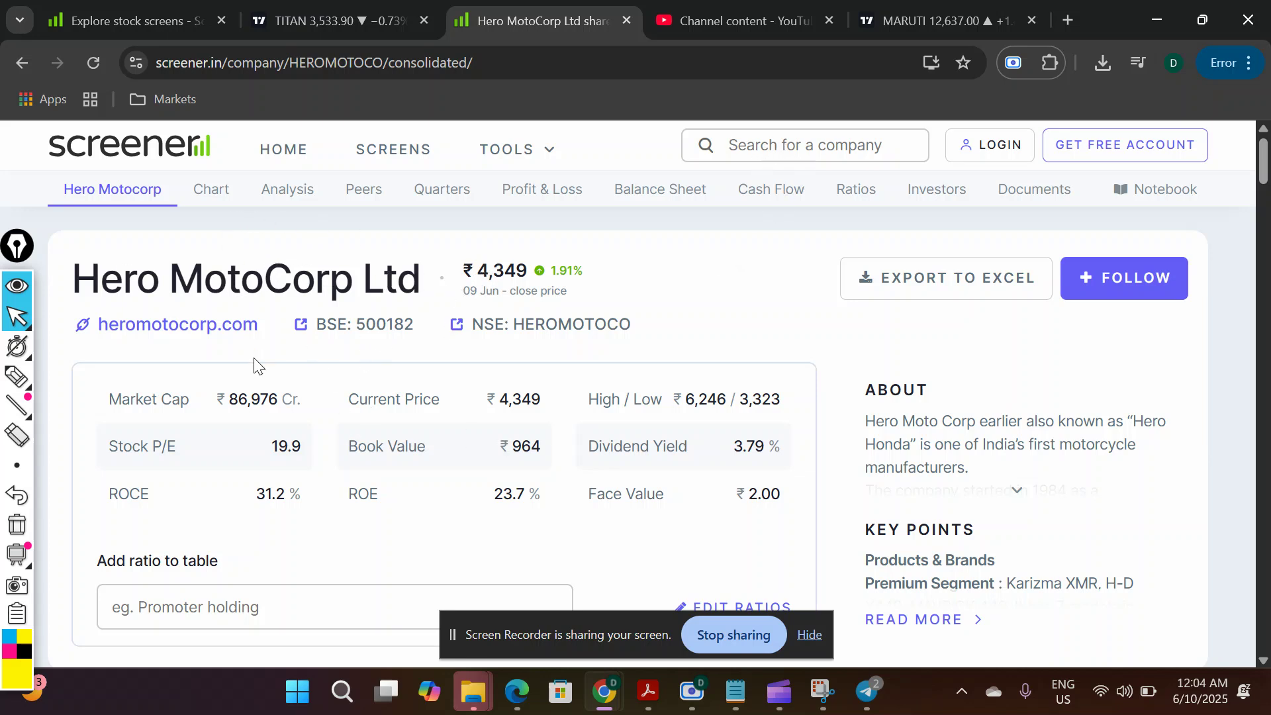
Open the heromotocorp.com website from its link and return to the company's Screener page.
click(209, 329)
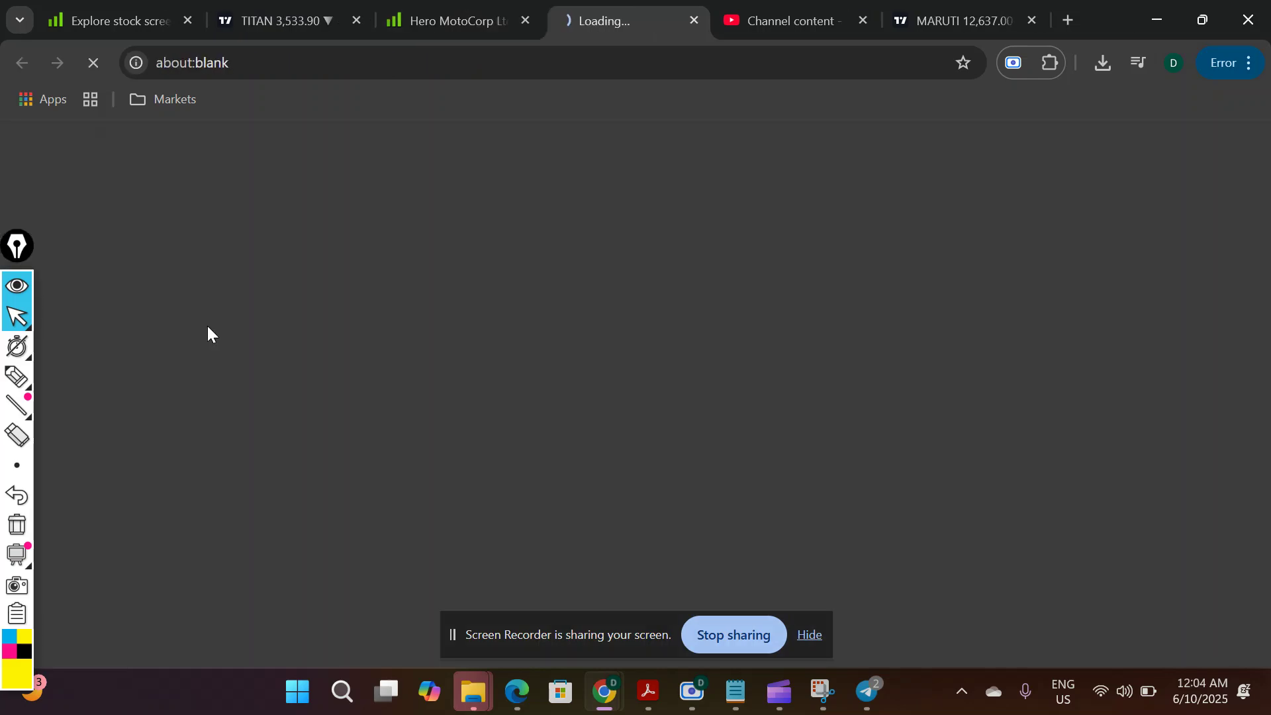
click(454, 15)
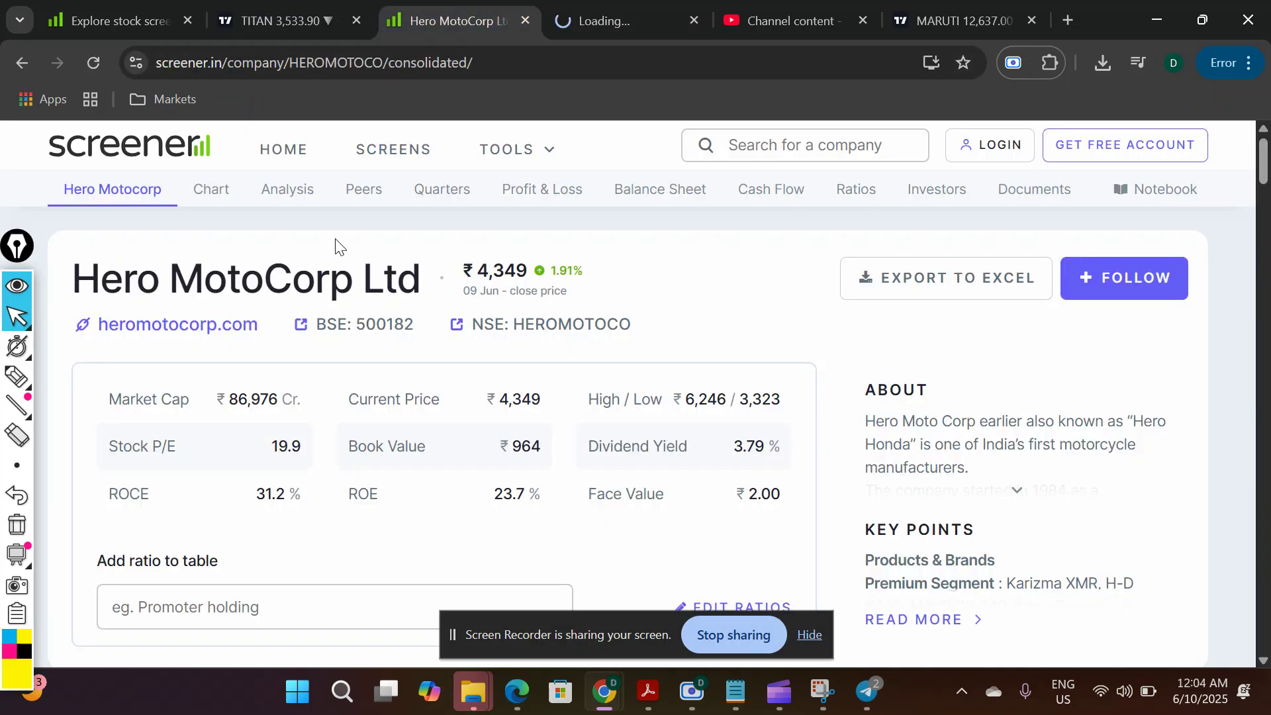
Circle the heromotocorp.com link with a yellow freehand pen stroke, undo the stroke and restore the normal pointer.
click(16, 377)
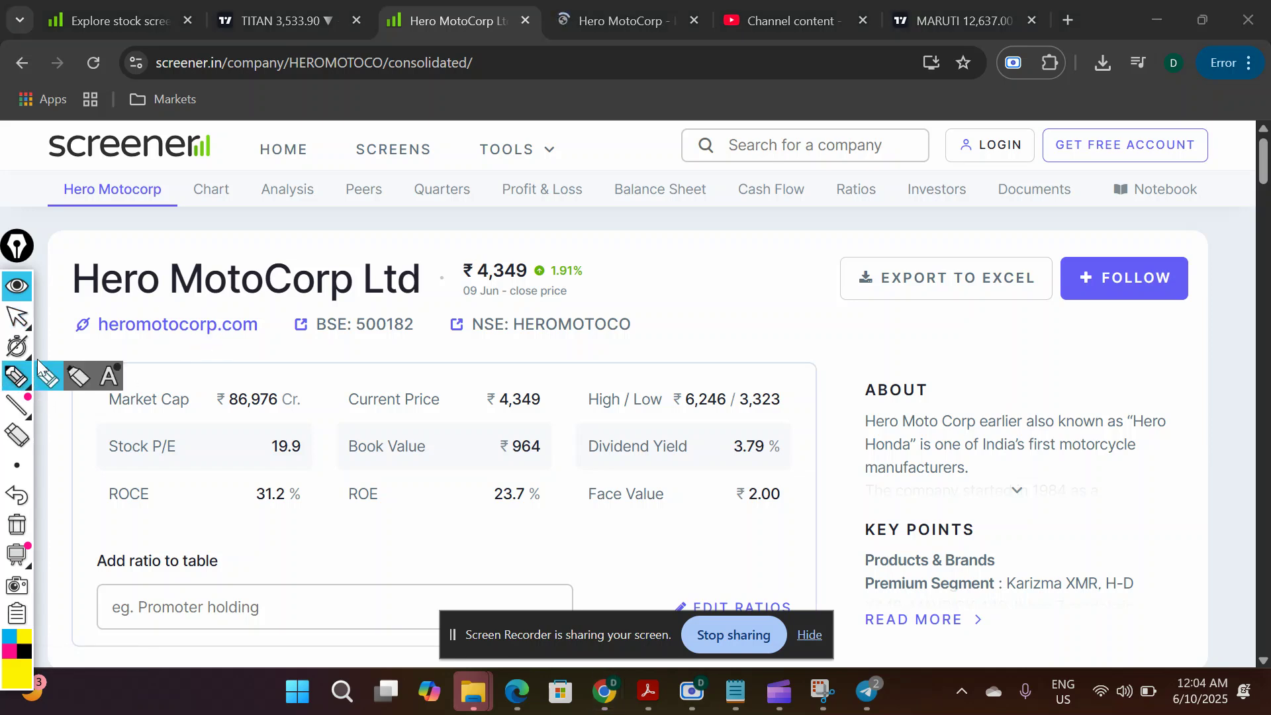
mouse_move(104, 347)
mouse_down()
mouse_move(278, 352)
mouse_move(218, 284)
mouse_move(103, 307)
mouse_move(85, 331)
mouse_move(112, 342)
mouse_up()
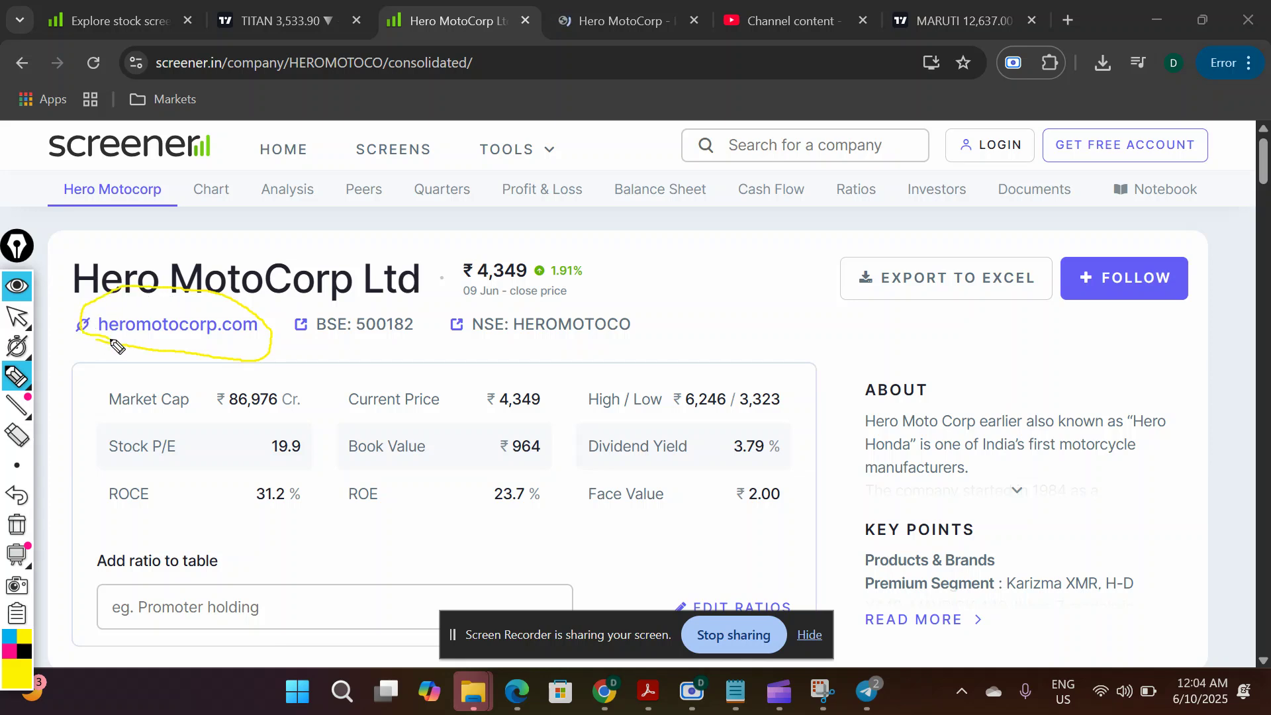
click(9, 498)
click(13, 315)
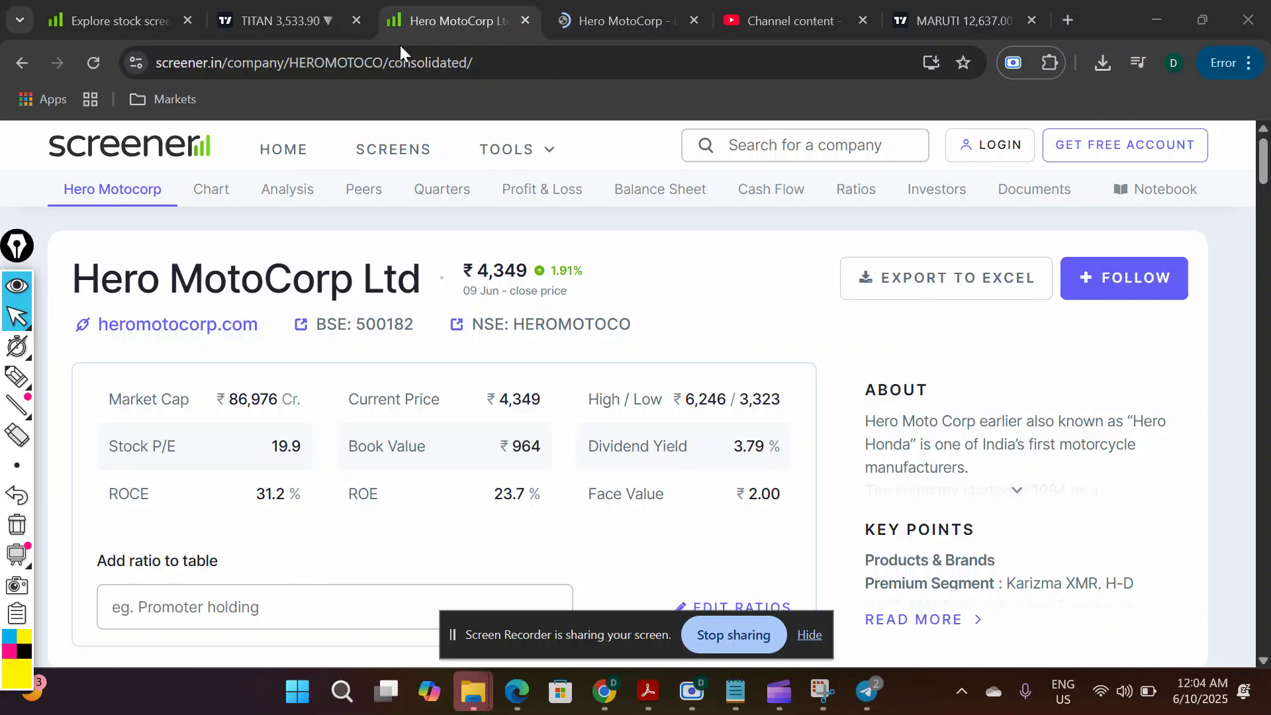
Look through the Hero MotoCorp website's home page and return to the company's Screener page.
click(578, 8)
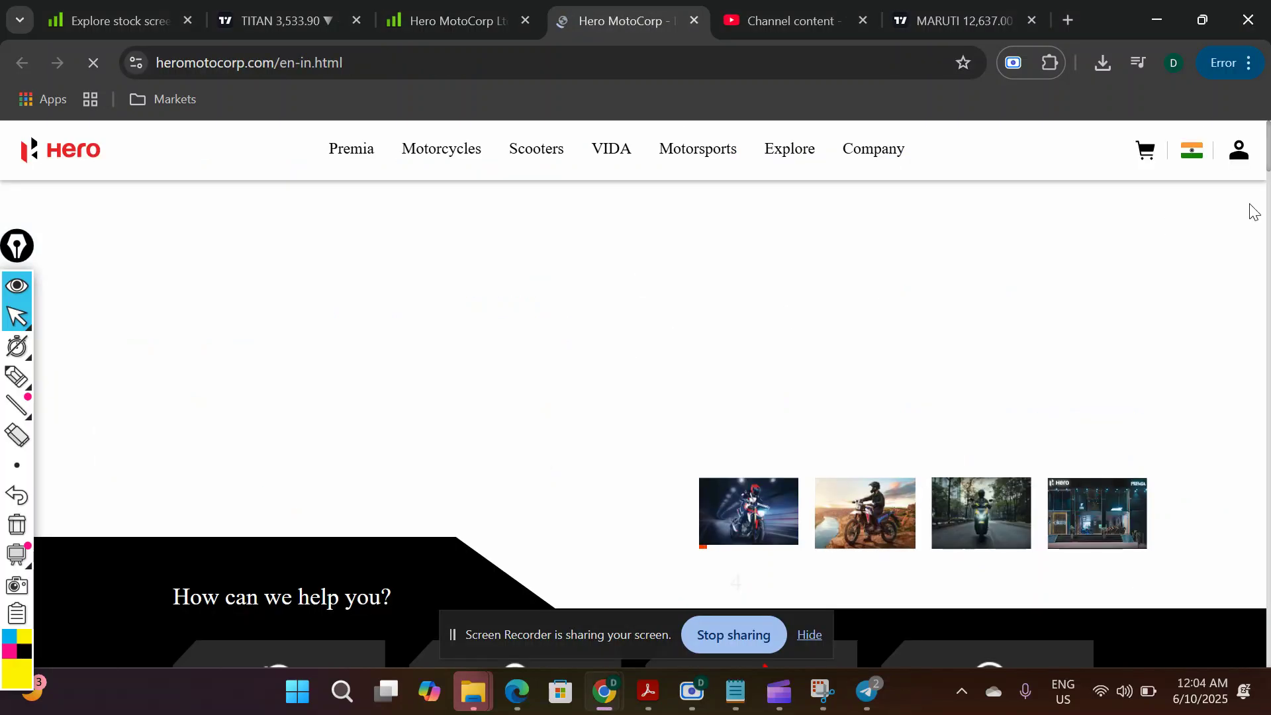
drag(1269, 164, 1269, 457)
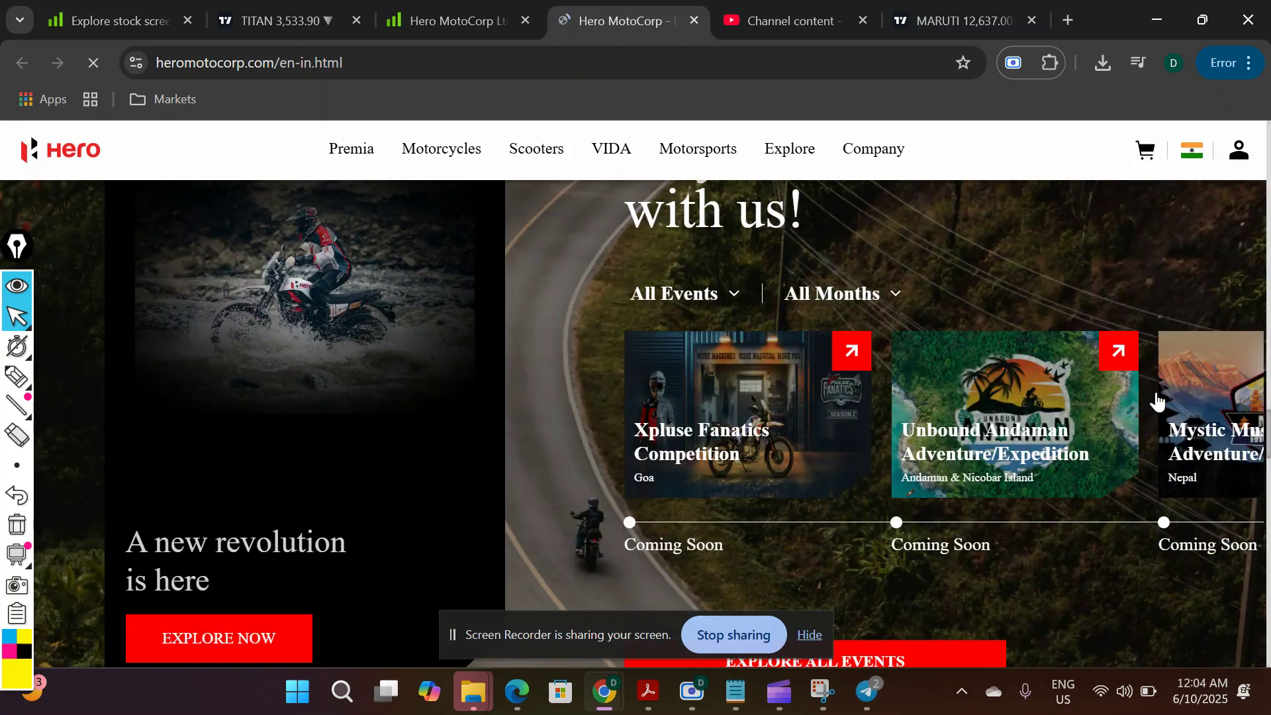
click(442, 20)
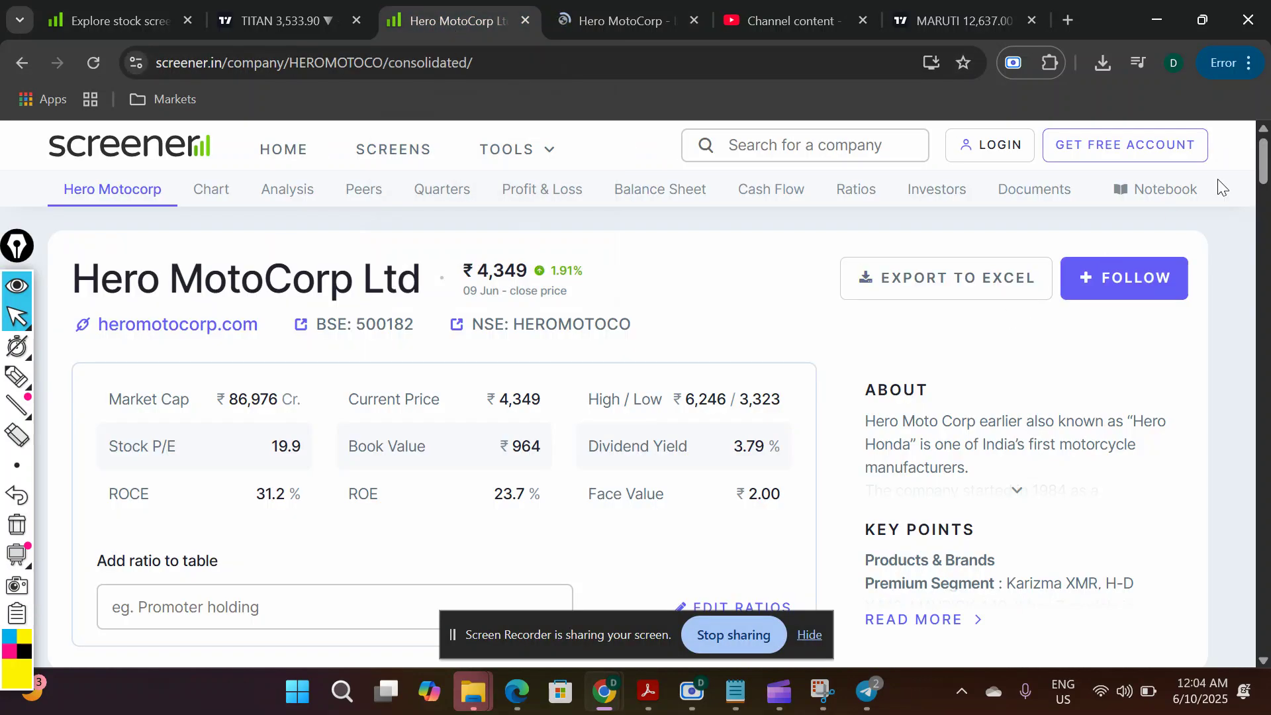
Expand the company's About text and highlight the passages on its 1984 start, the Hero Honda name and the 2011 stake sale.
scroll(878, 228, down, 1)
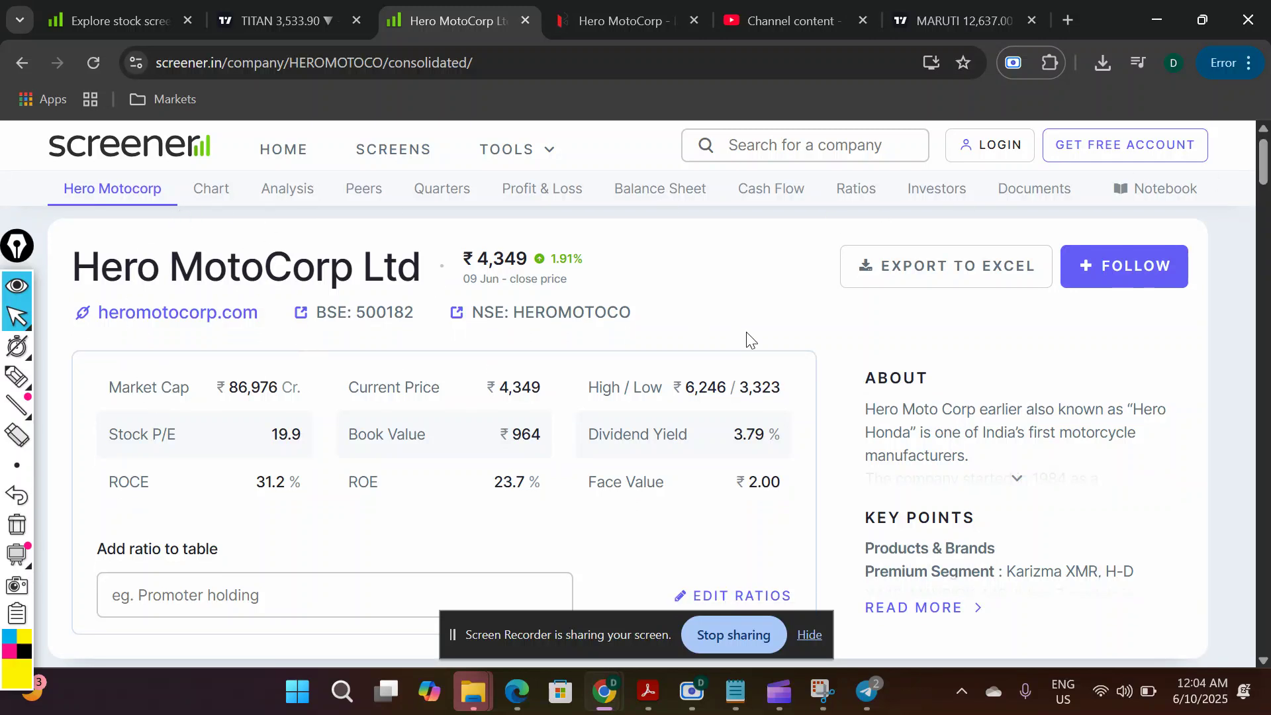
click(1011, 475)
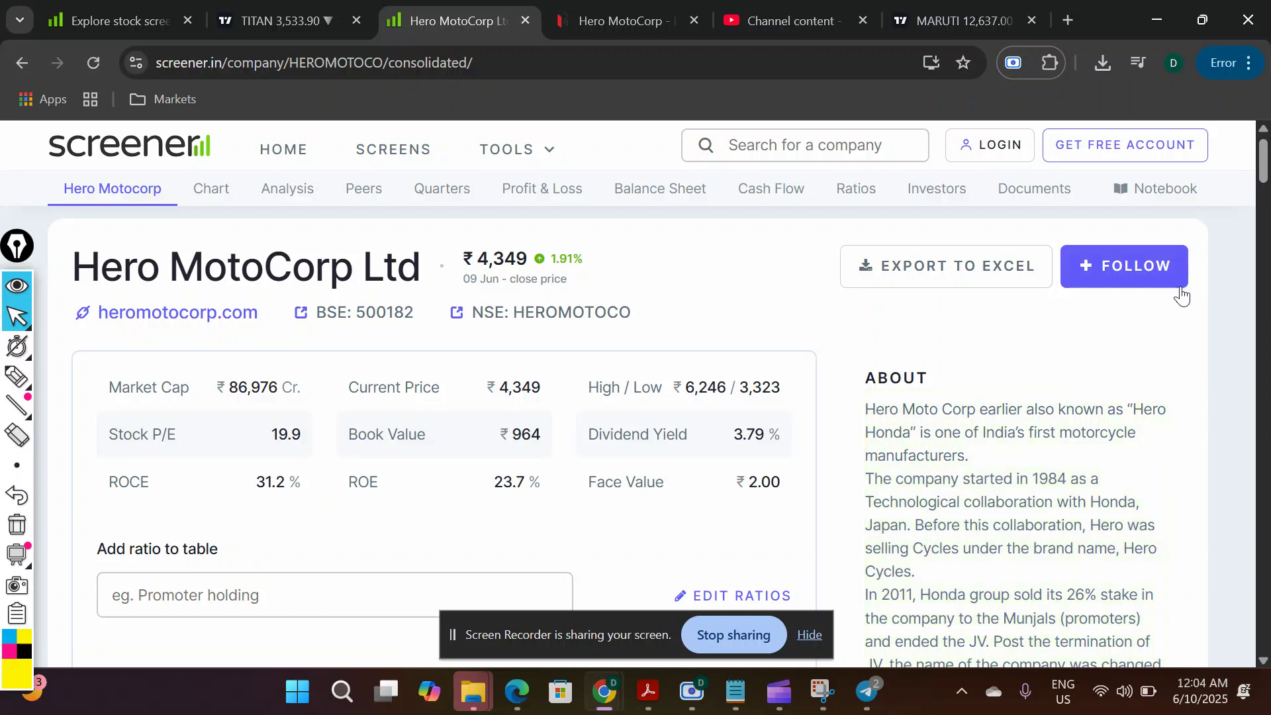
scroll(1263, 191, down, 2)
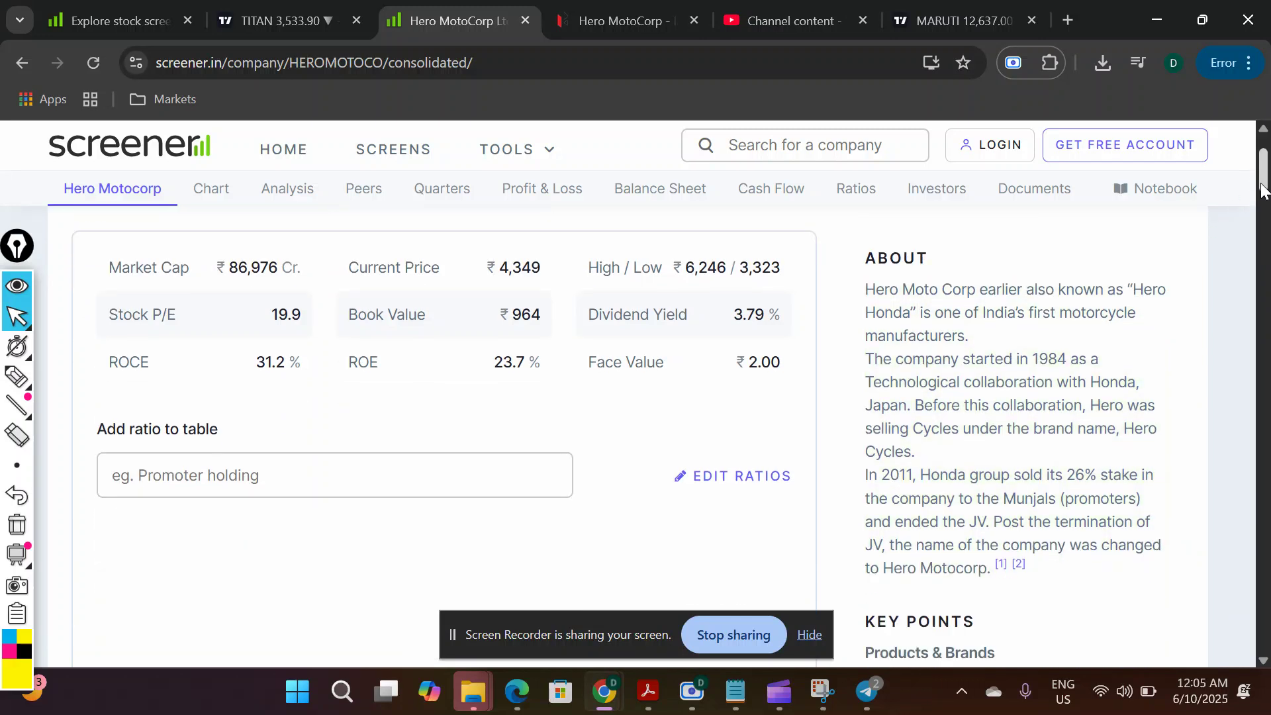
drag(913, 342, 1102, 351)
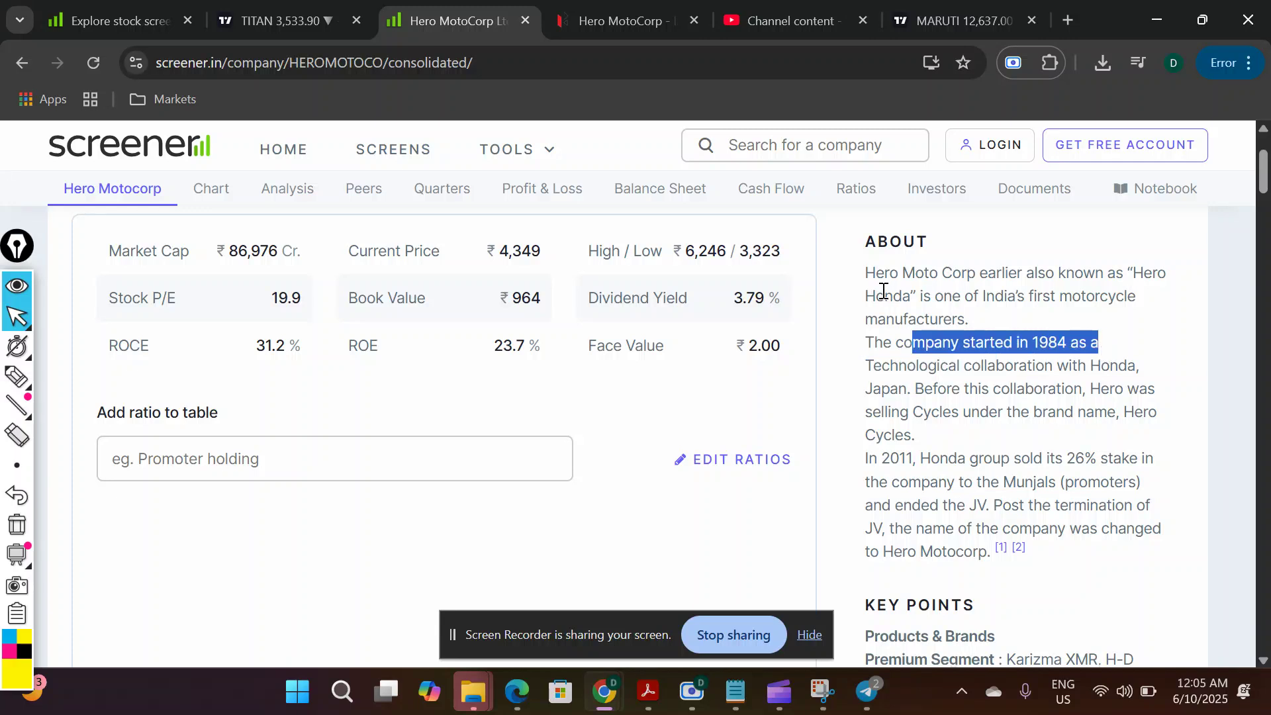
drag(1059, 272, 1160, 297)
drag(880, 458, 1053, 469)
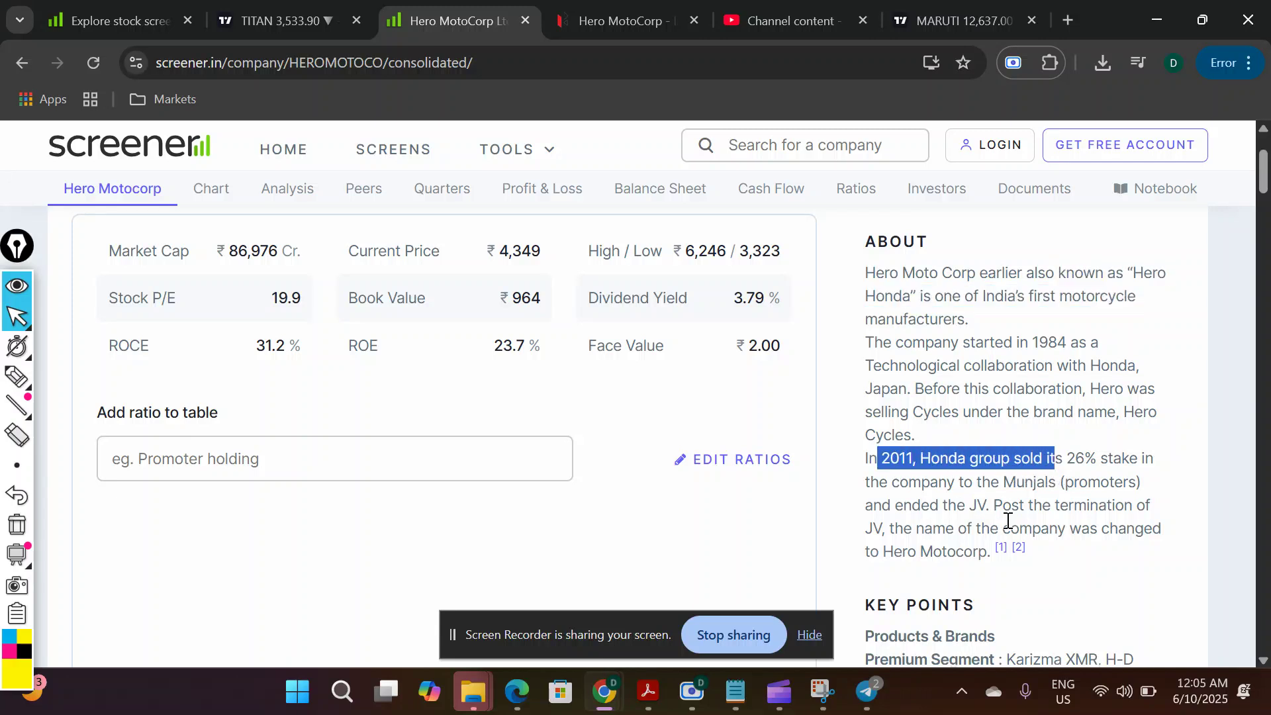
Try to open the full key points of Hero MotoCorp and switch to the login page.
scroll(931, 360, down, 5)
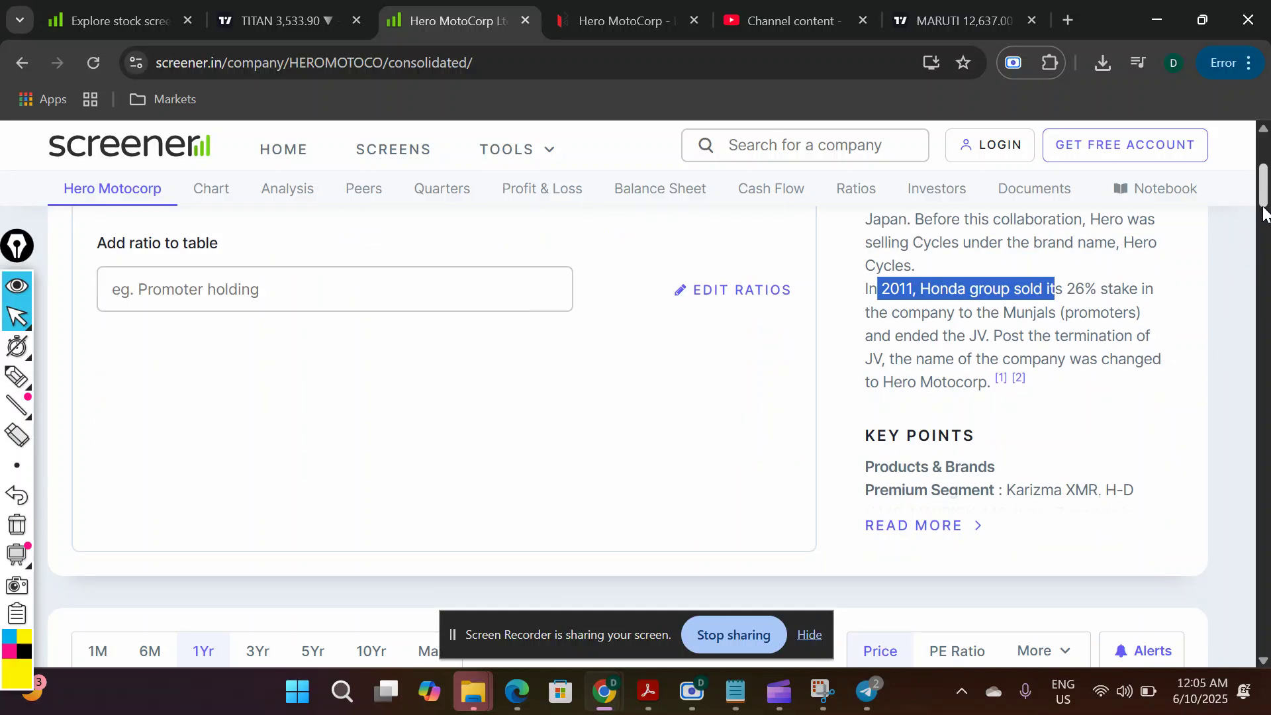
click(938, 344)
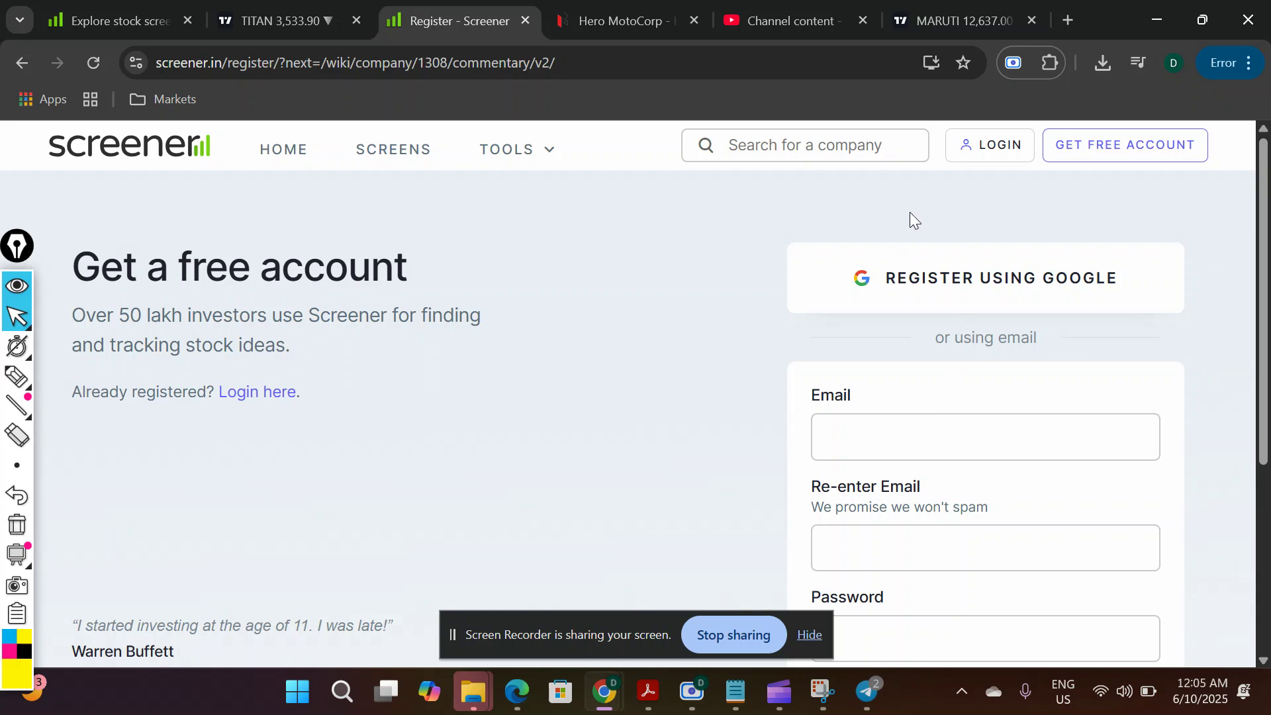
click(974, 151)
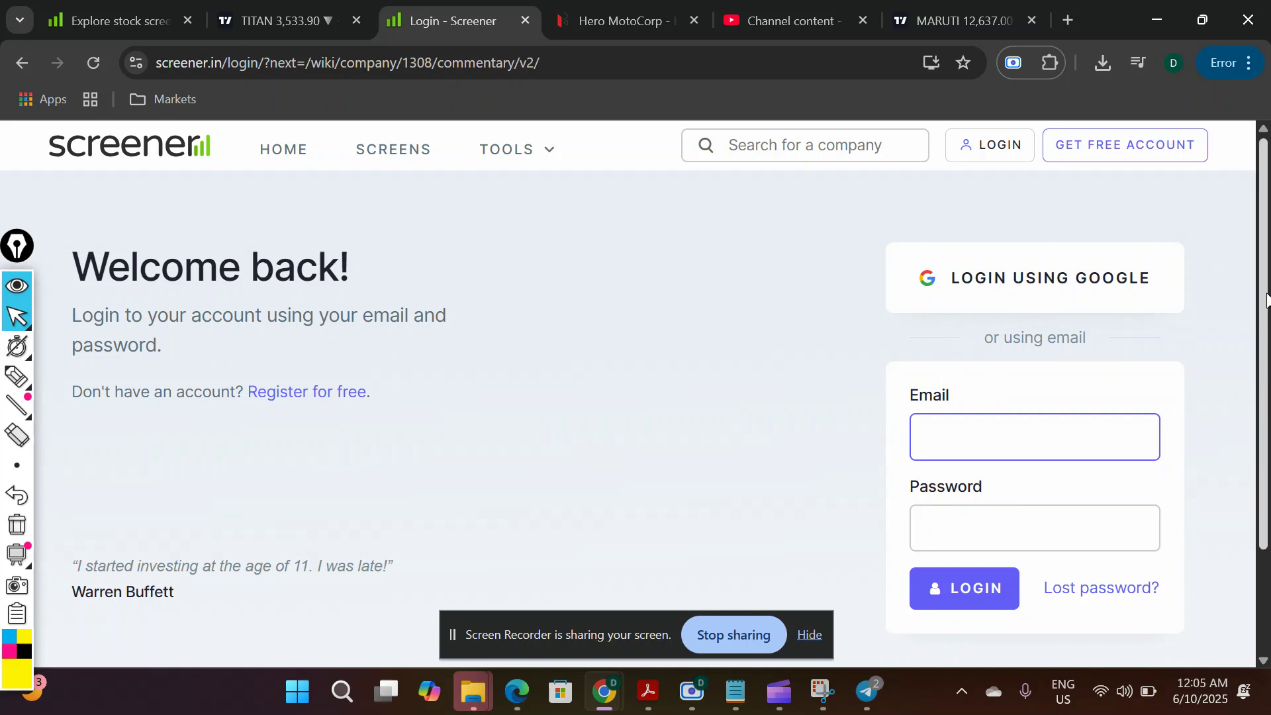
Open the free registration form, visit its email, email confirmation and password fields, and try to create an account with them empty.
scroll(1265, 301, down, 1)
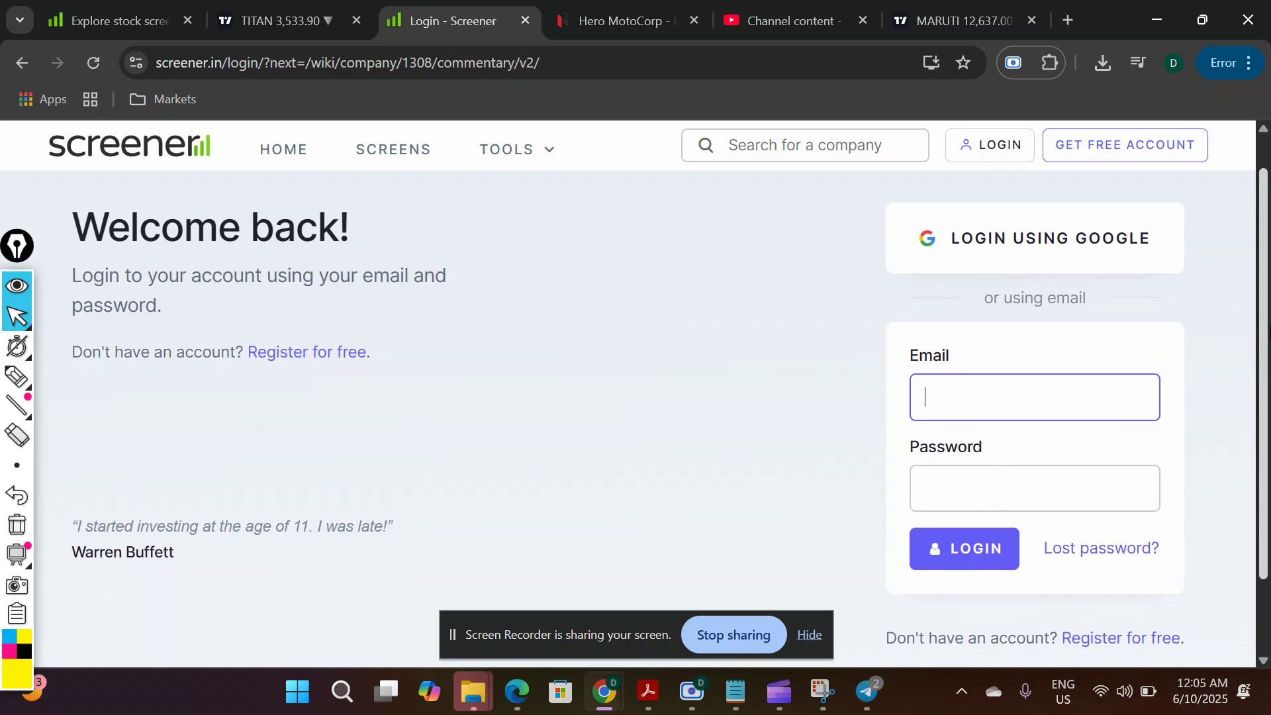
click(1130, 635)
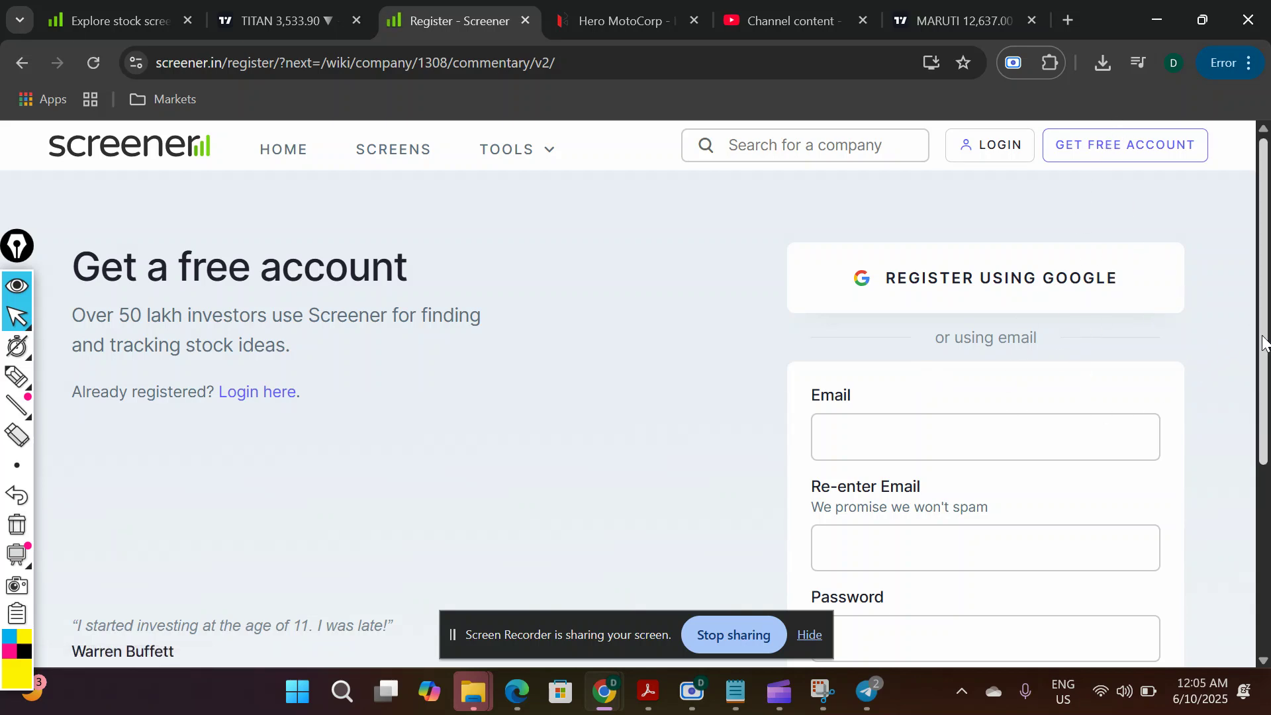
scroll(1192, 398, down, 2)
click(943, 319)
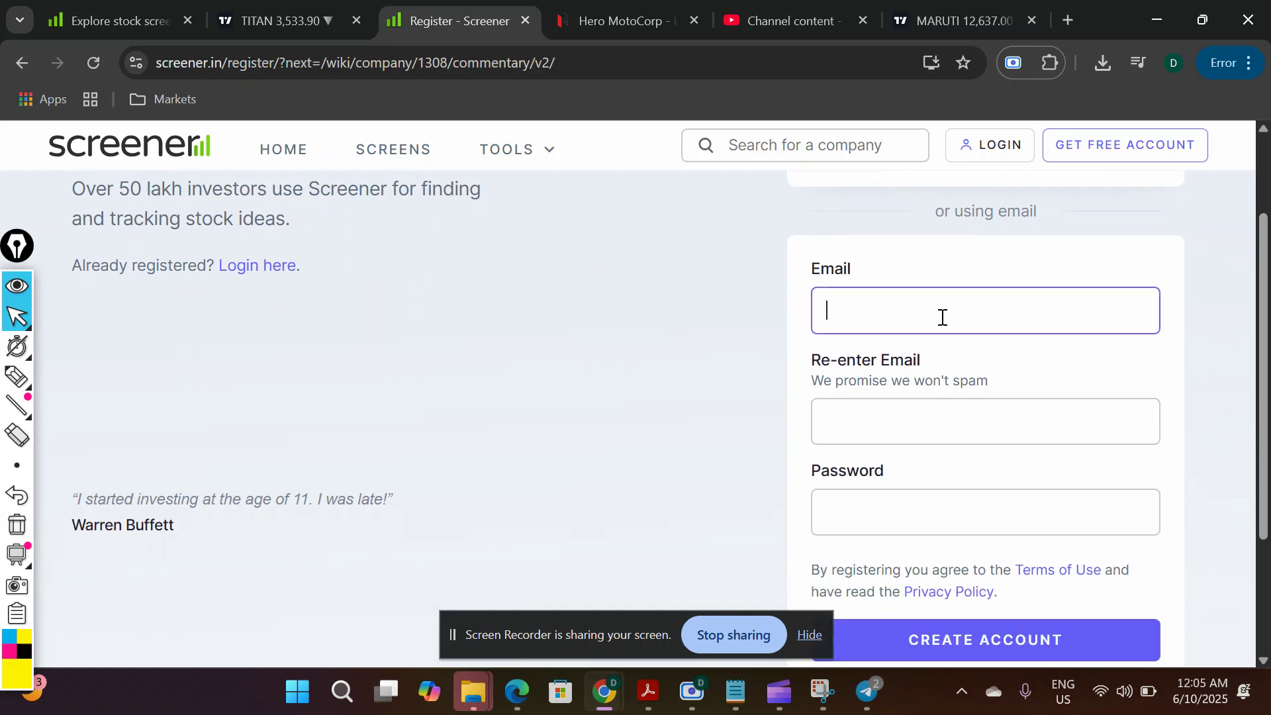
click(907, 431)
click(886, 517)
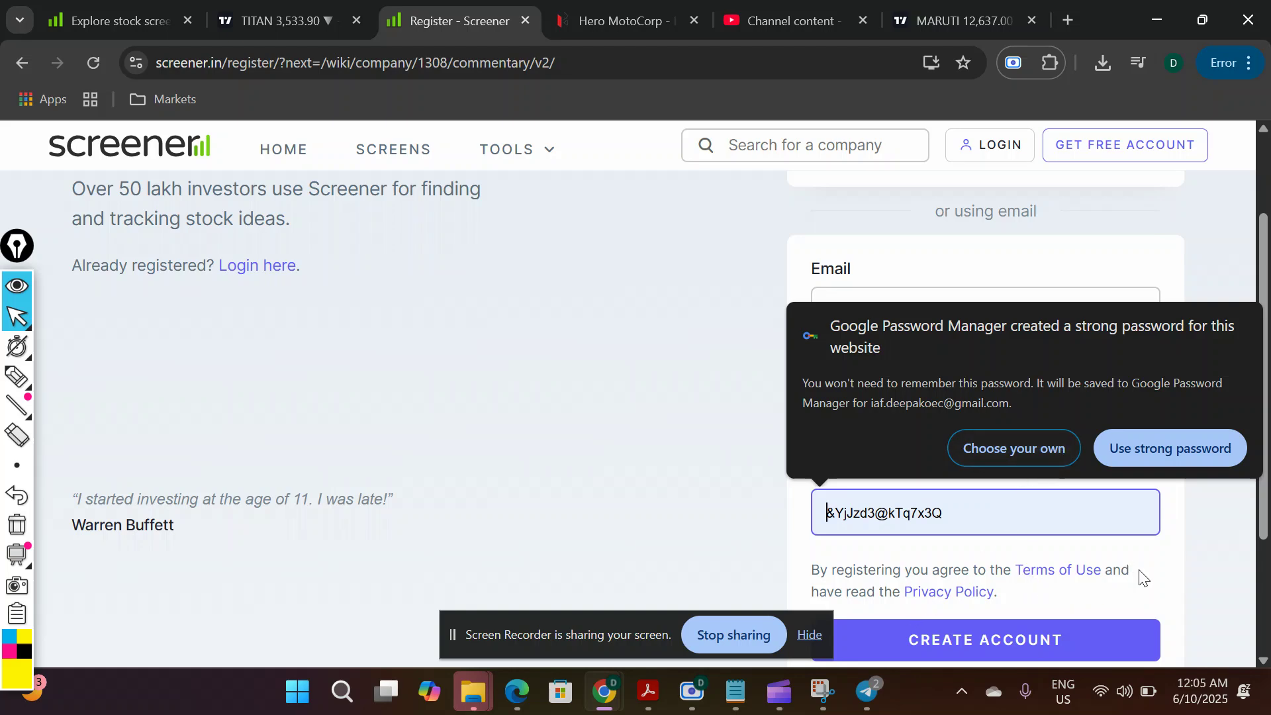
click(1162, 576)
click(1050, 656)
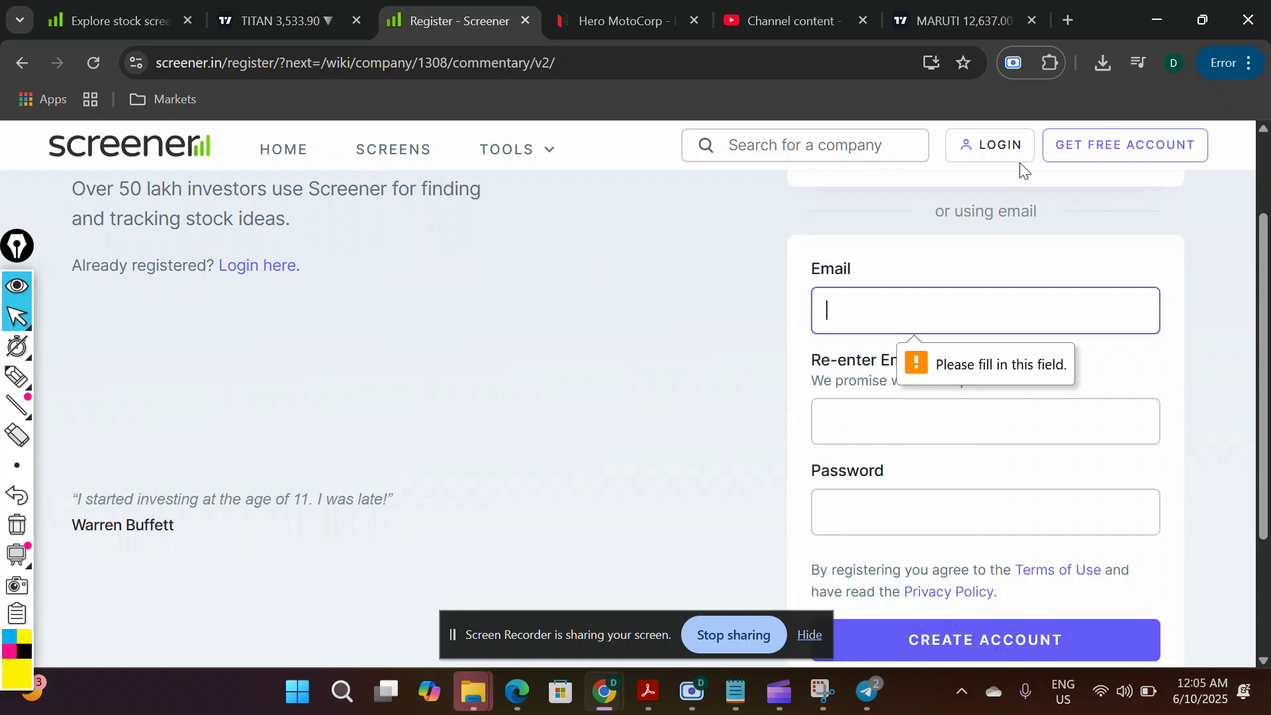
Log in to Screener using Google with the first listed account.
click(1002, 152)
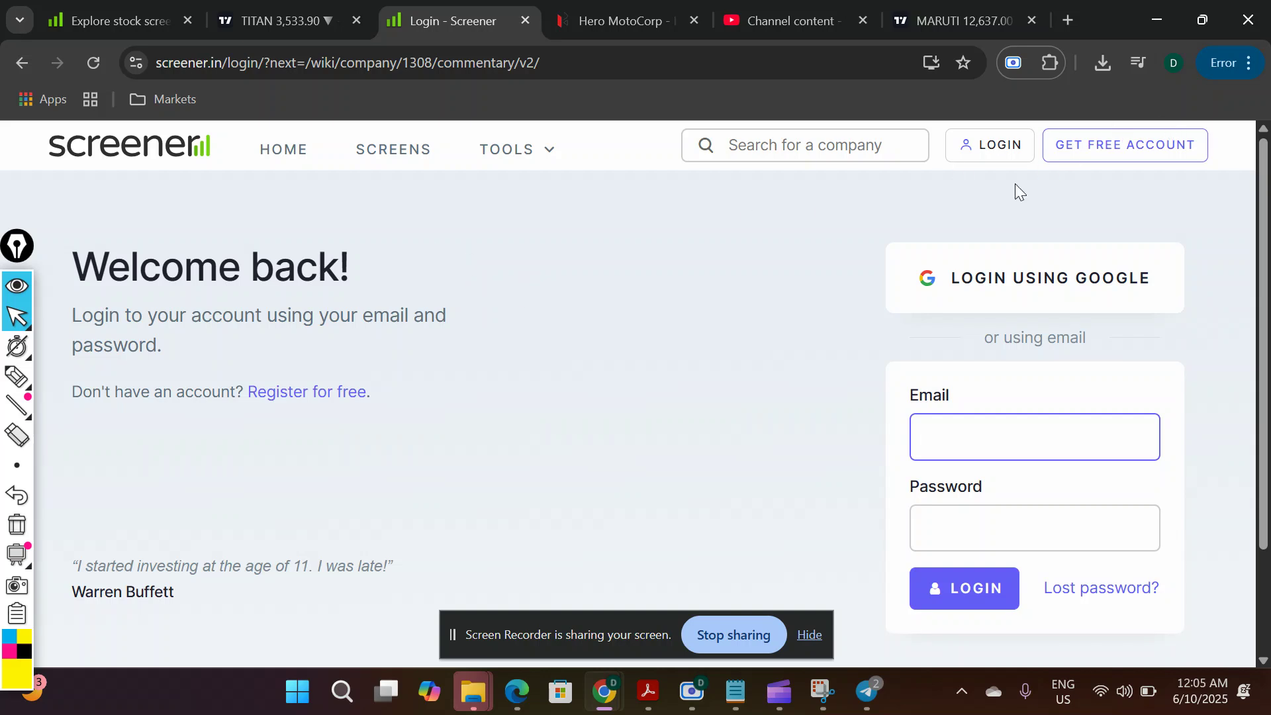
click(1007, 288)
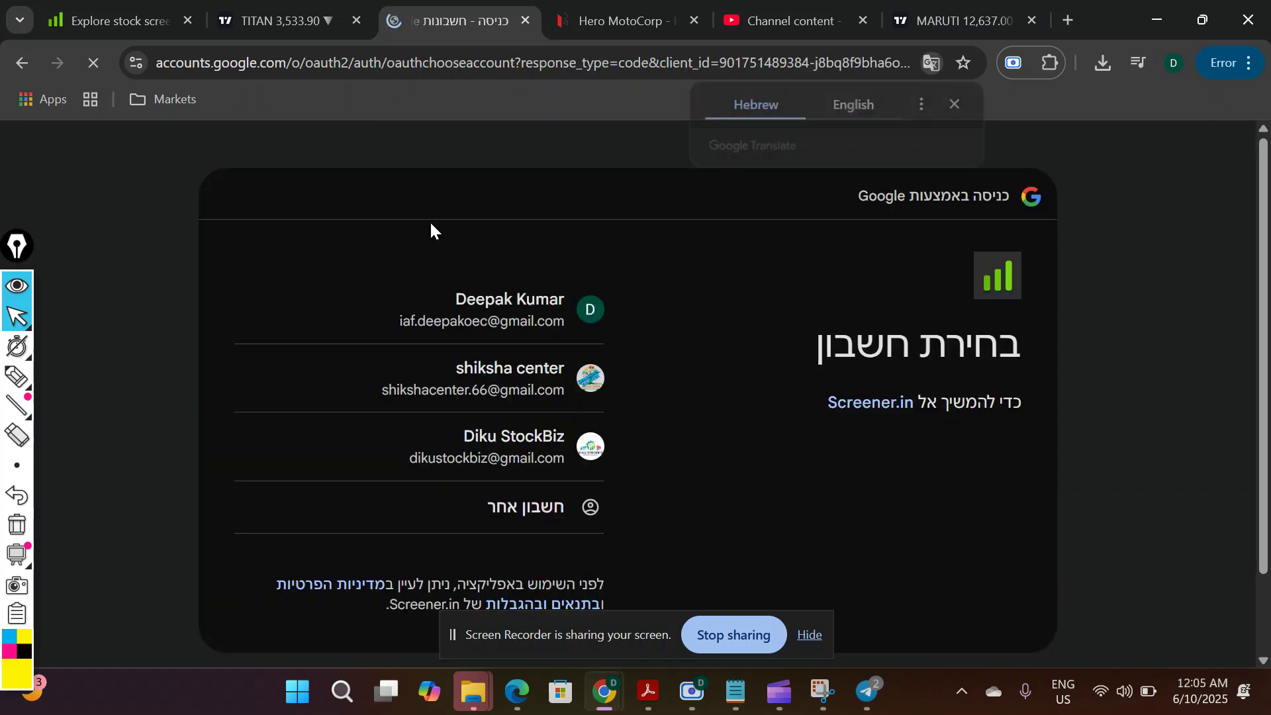
click(464, 299)
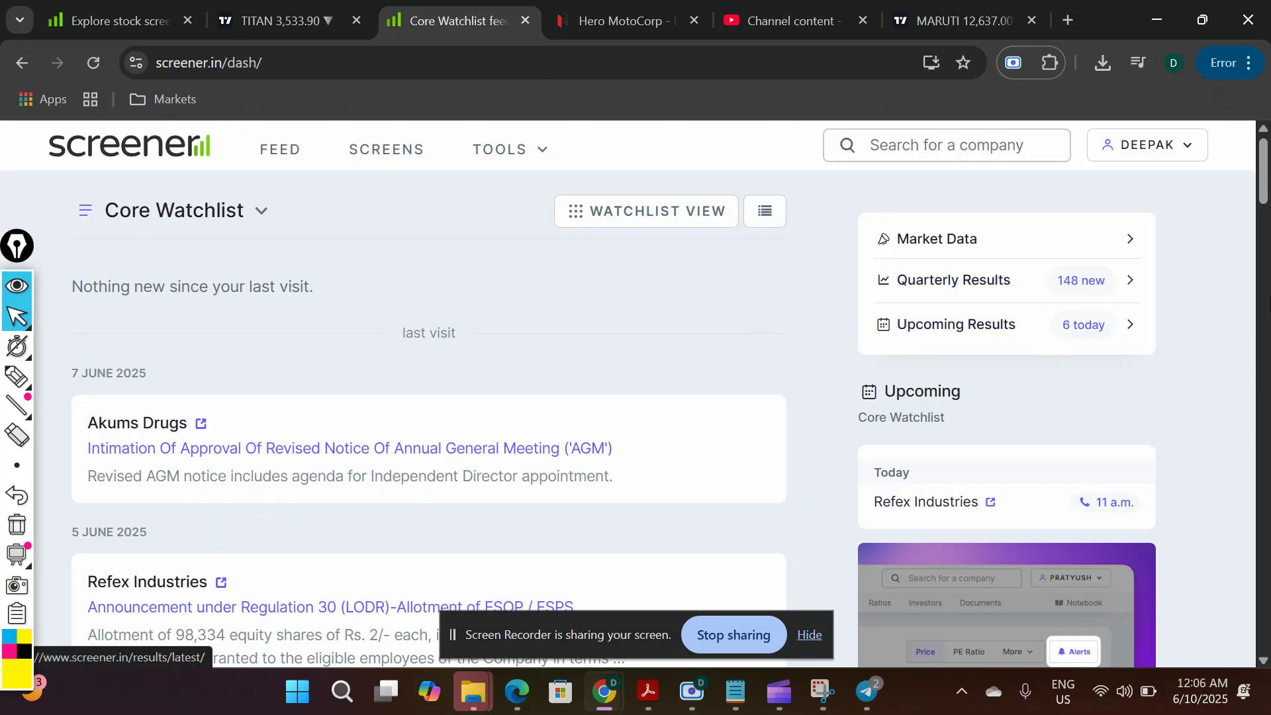
Search for "hero" from the watchlist feed page and open the Hero MotoCorp Ltd company page.
click(977, 144)
text(hero)
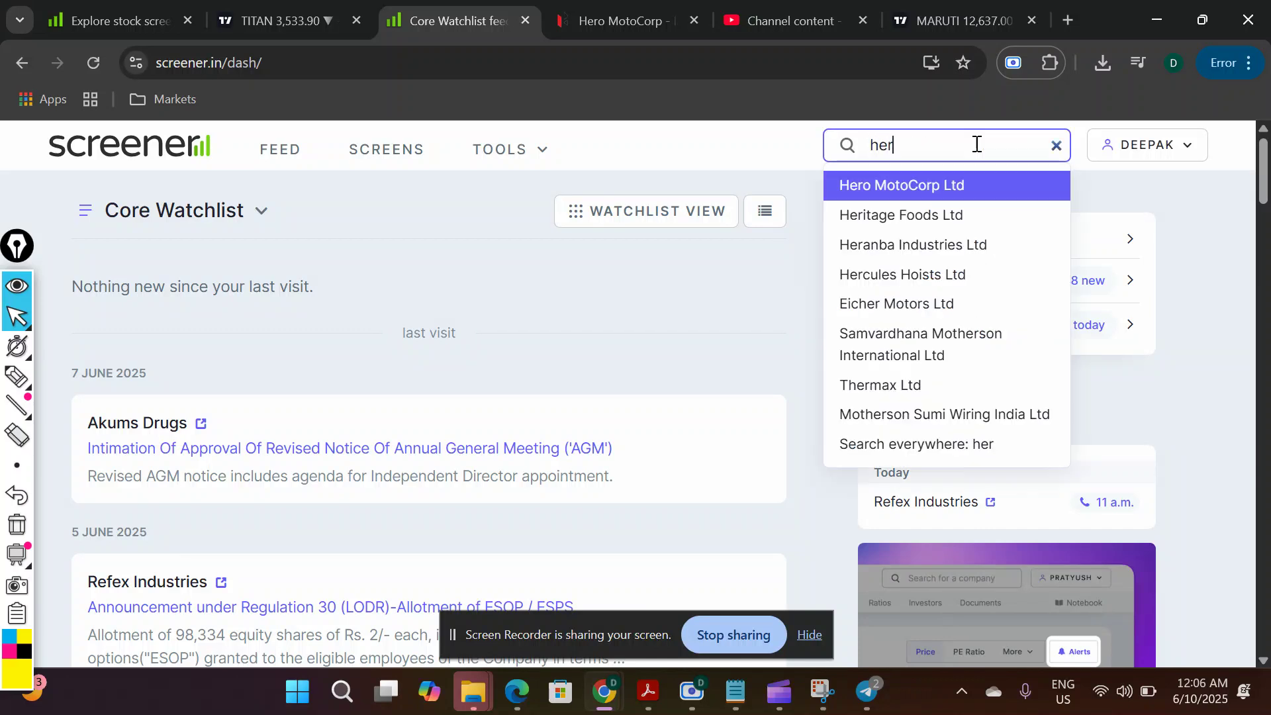
click(952, 184)
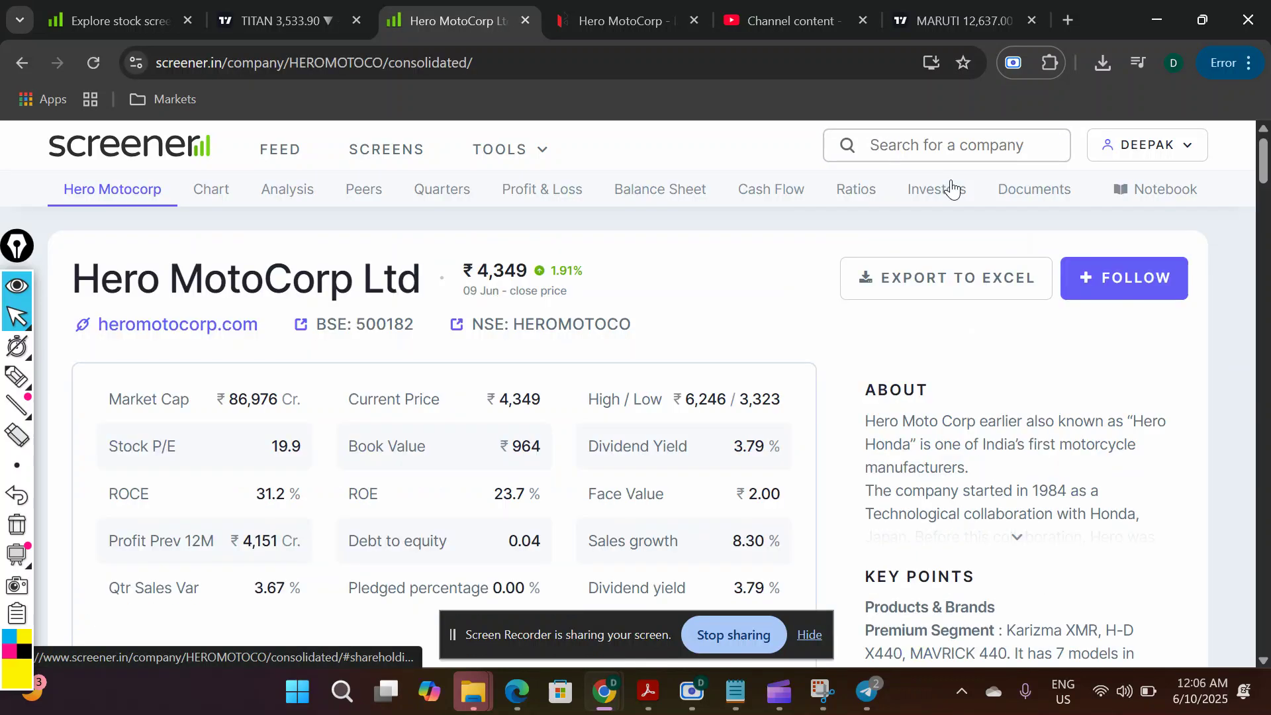
Open the full About and Key Points commentary for Hero MotoCorp.
drag(1262, 169, 1262, 195)
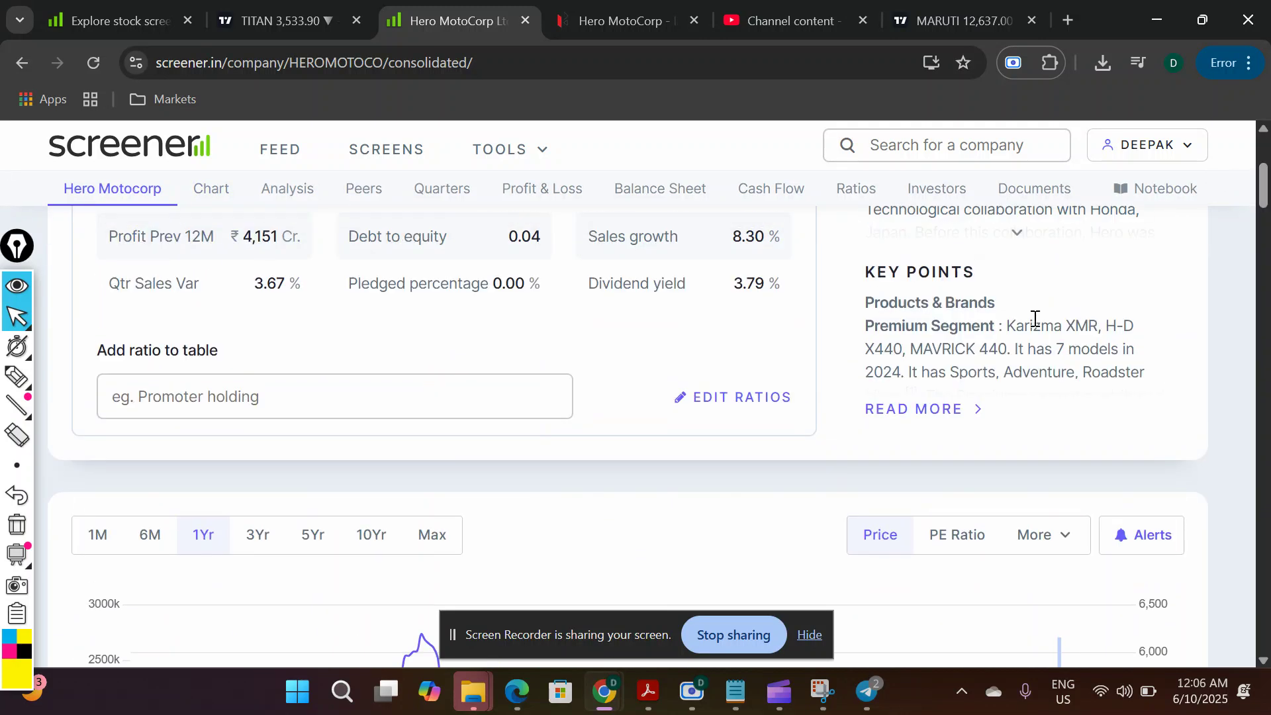
click(907, 420)
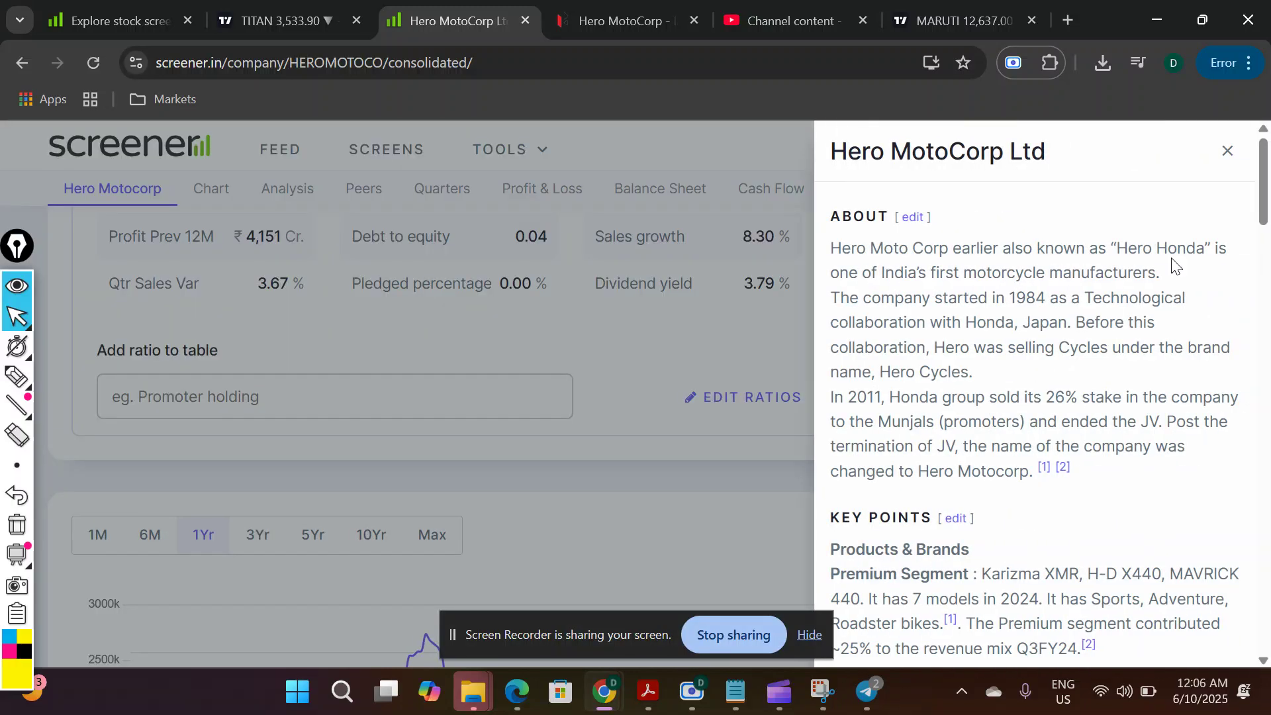
Read the Hero MotoCorp commentary on brands, Harley Davidson collaboration, electric vehicles, manufacturing and R&D, highlighting key phrases, and close it.
scroll(1062, 316, down, 3)
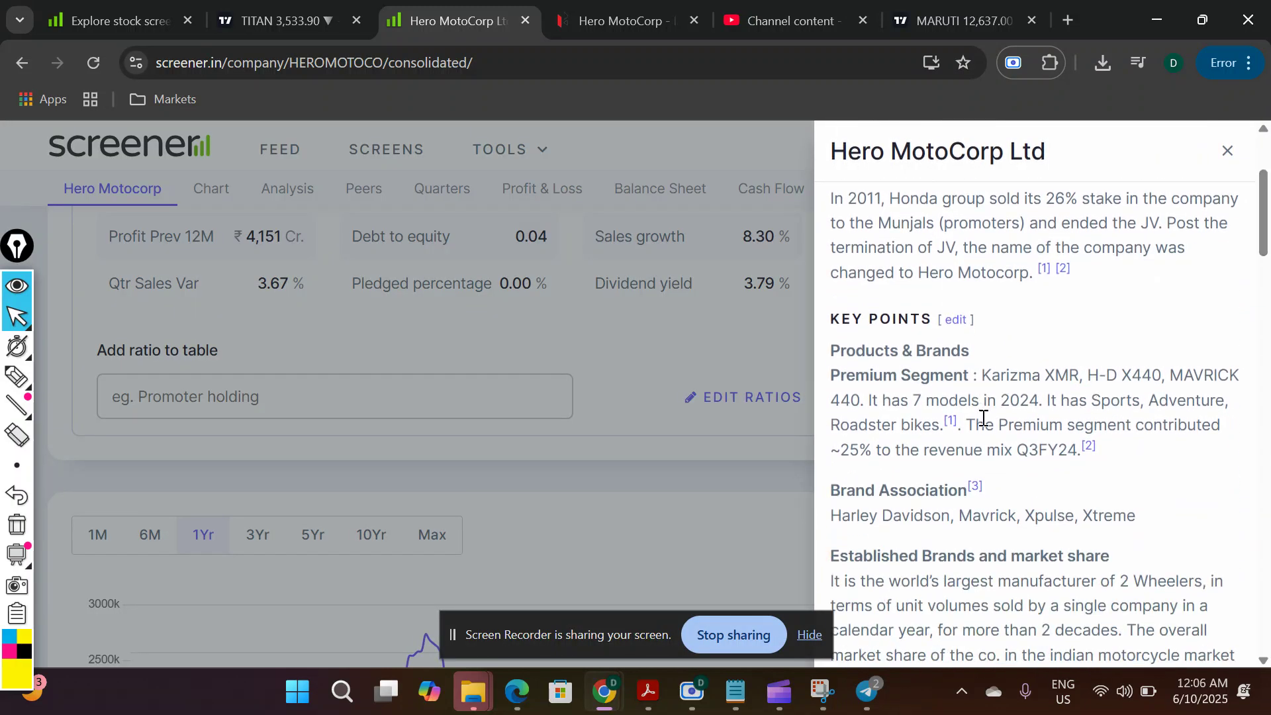
scroll(1259, 268, down, 2)
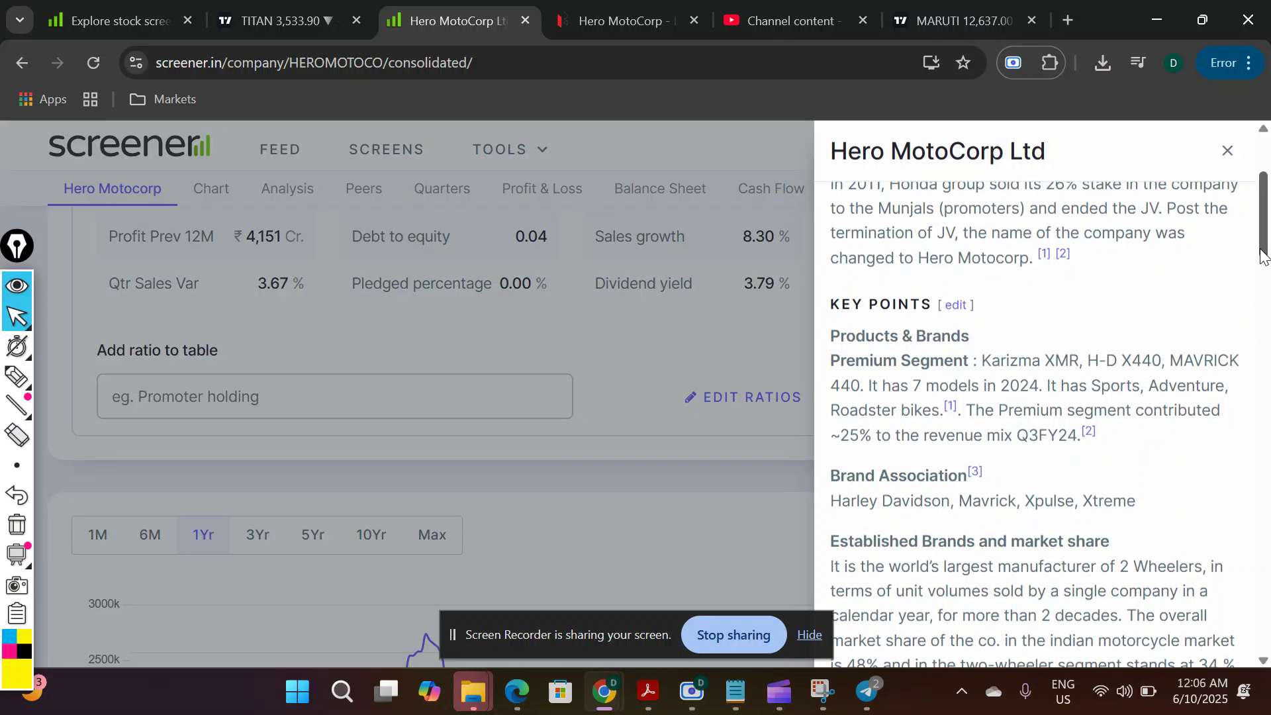
drag(1261, 268, 1263, 286)
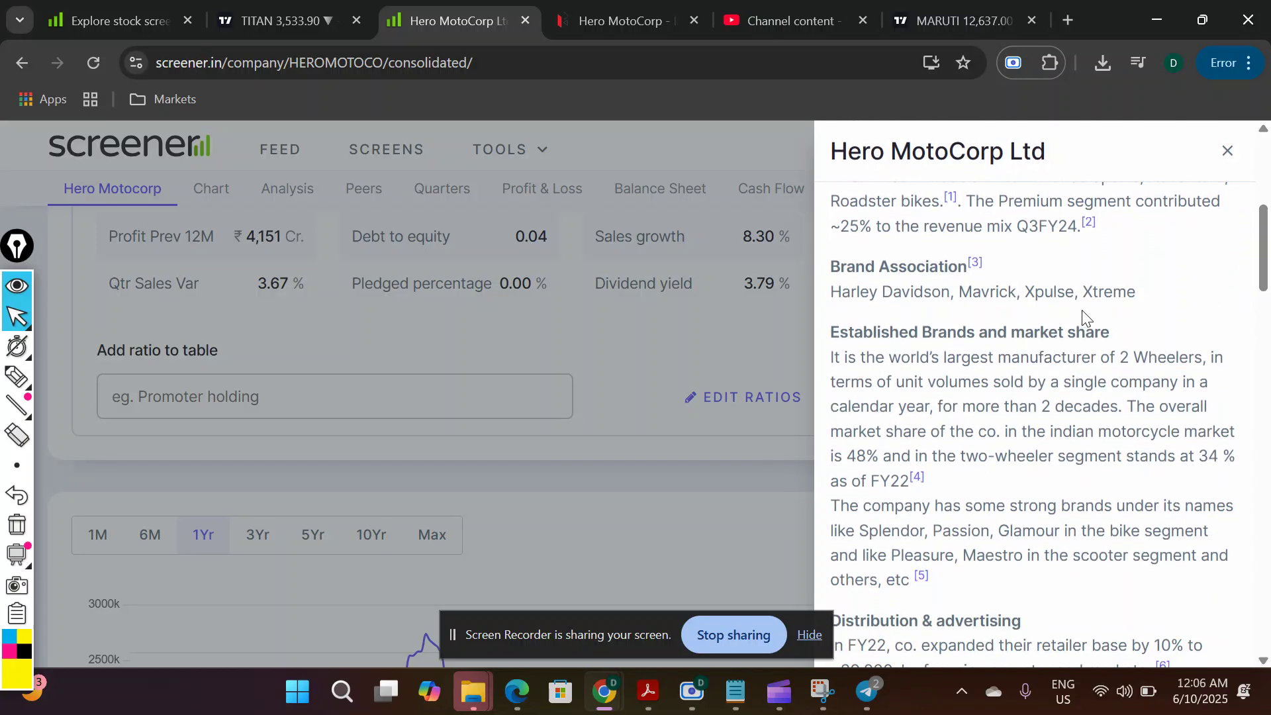
drag(1144, 297, 842, 292)
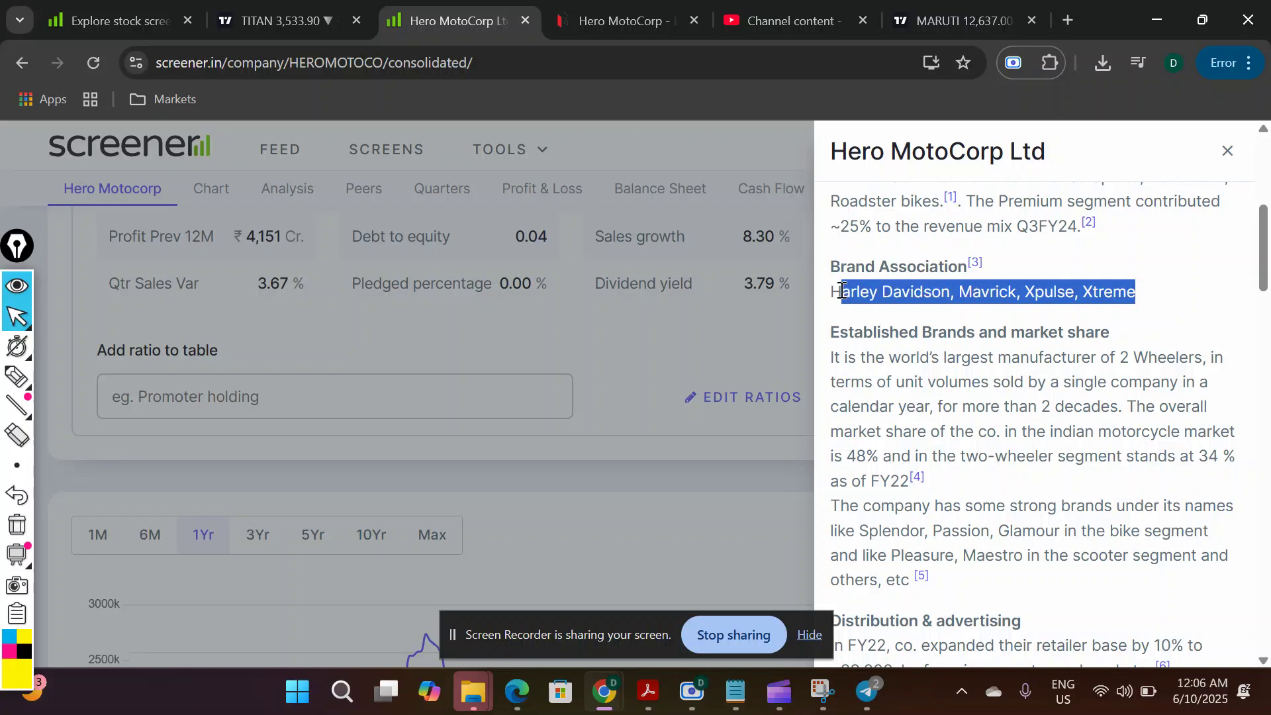
drag(1260, 272, 1263, 449)
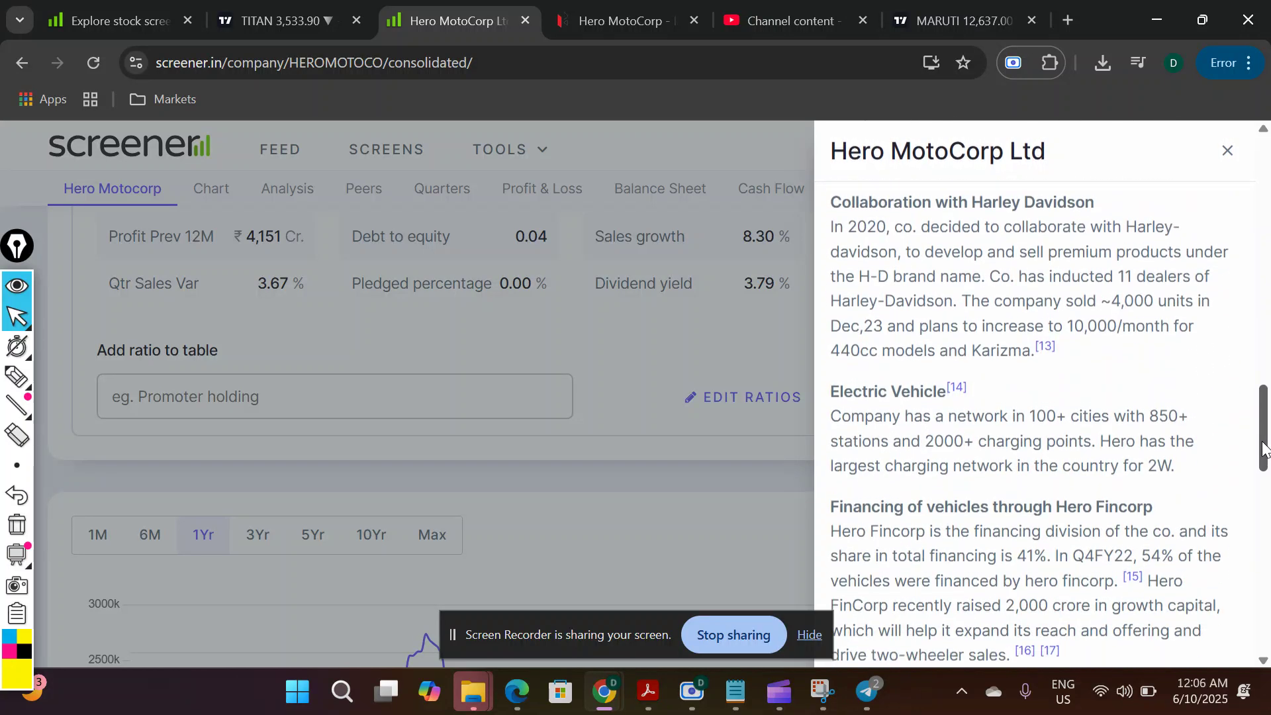
drag(1008, 406, 1178, 413)
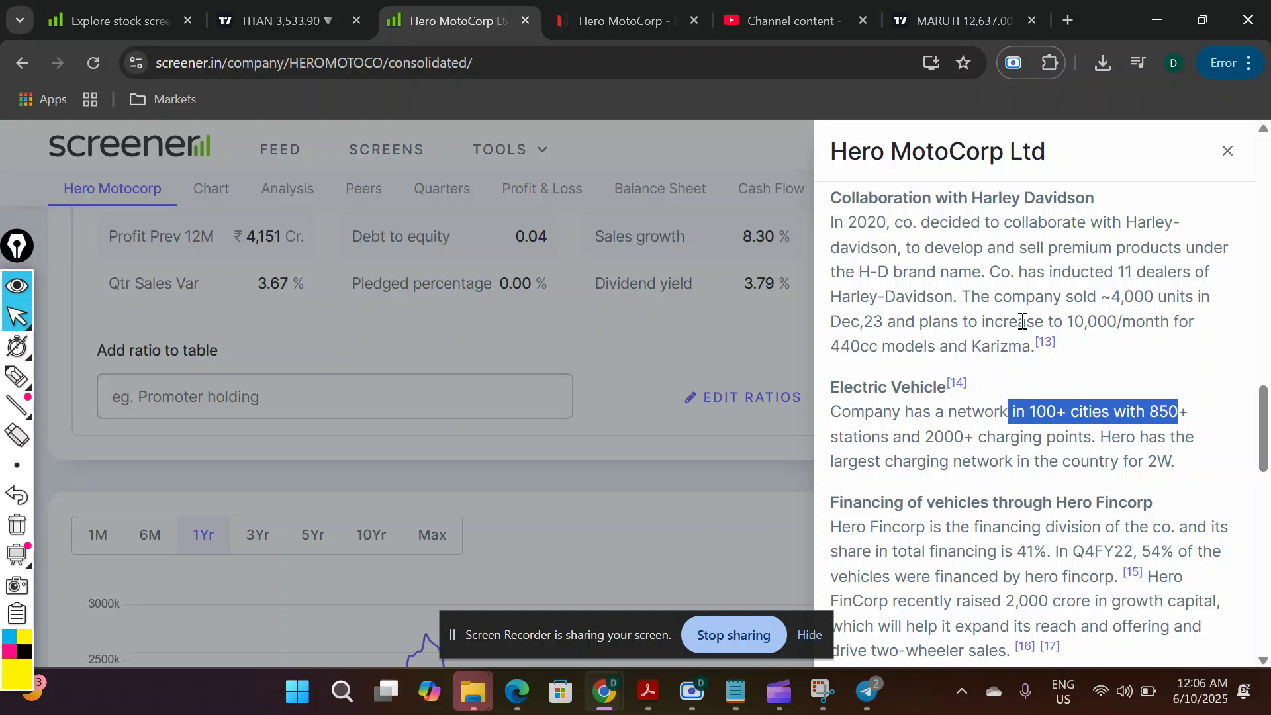
drag(899, 221, 1071, 248)
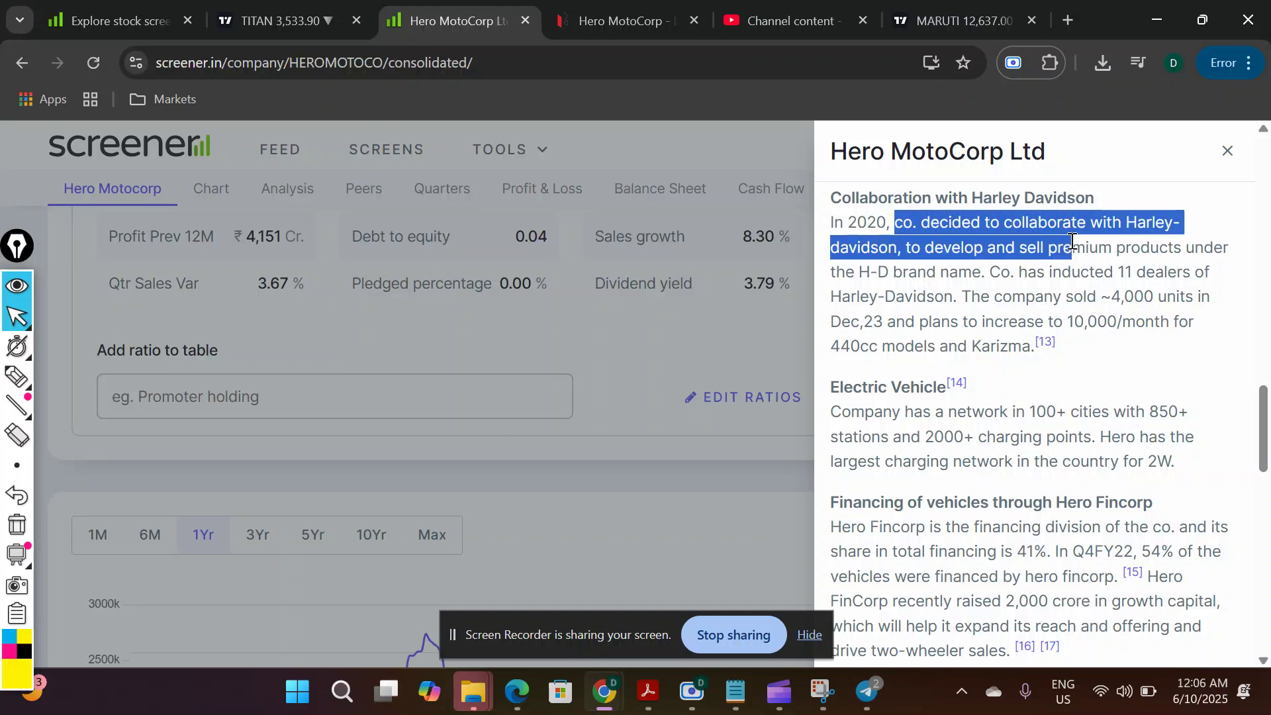
drag(1264, 417, 1264, 506)
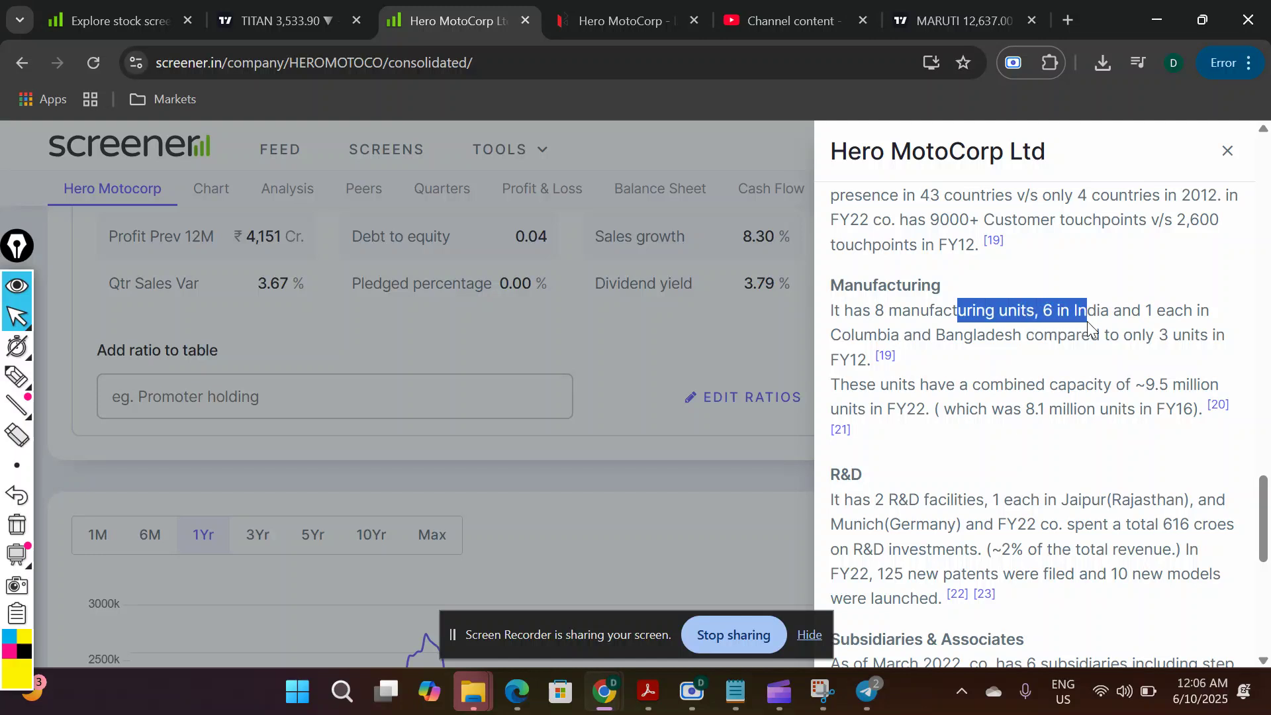
drag(832, 501, 1110, 524)
drag(1264, 513, 1269, 176)
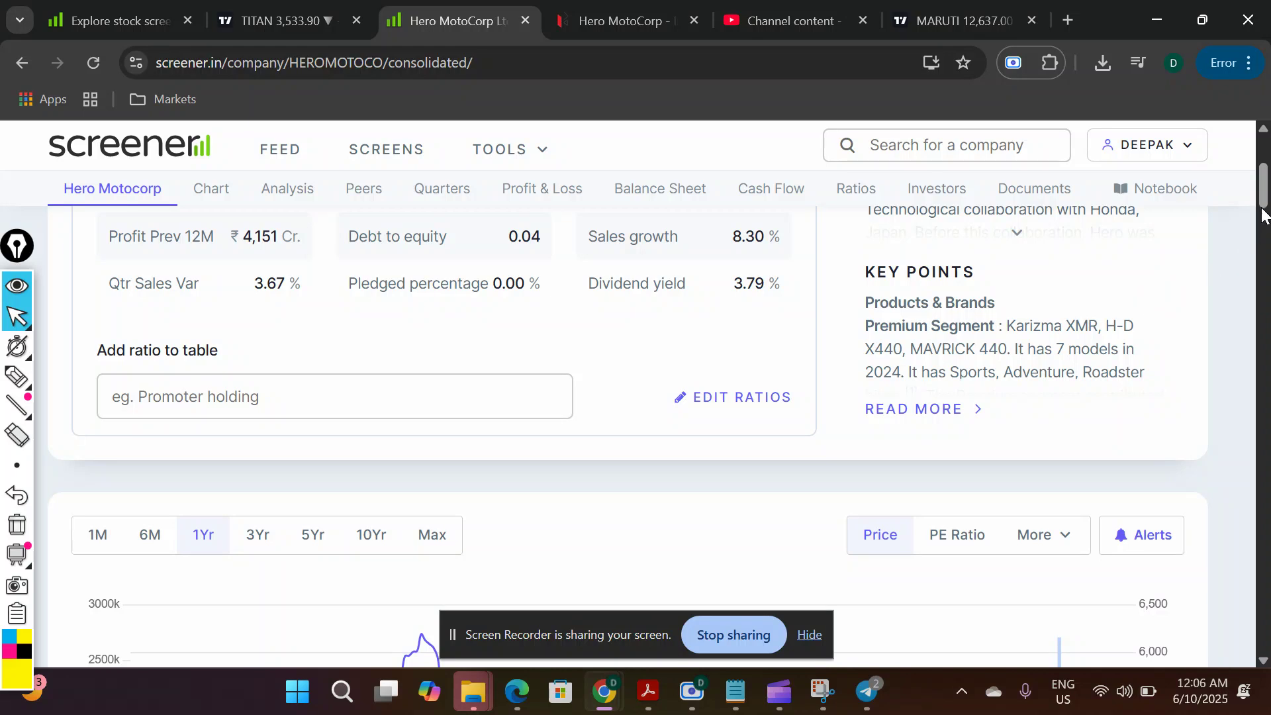
Search for "maru" and open the Maruti Suzuki India Ltd company page.
scroll(1261, 218, up, 4)
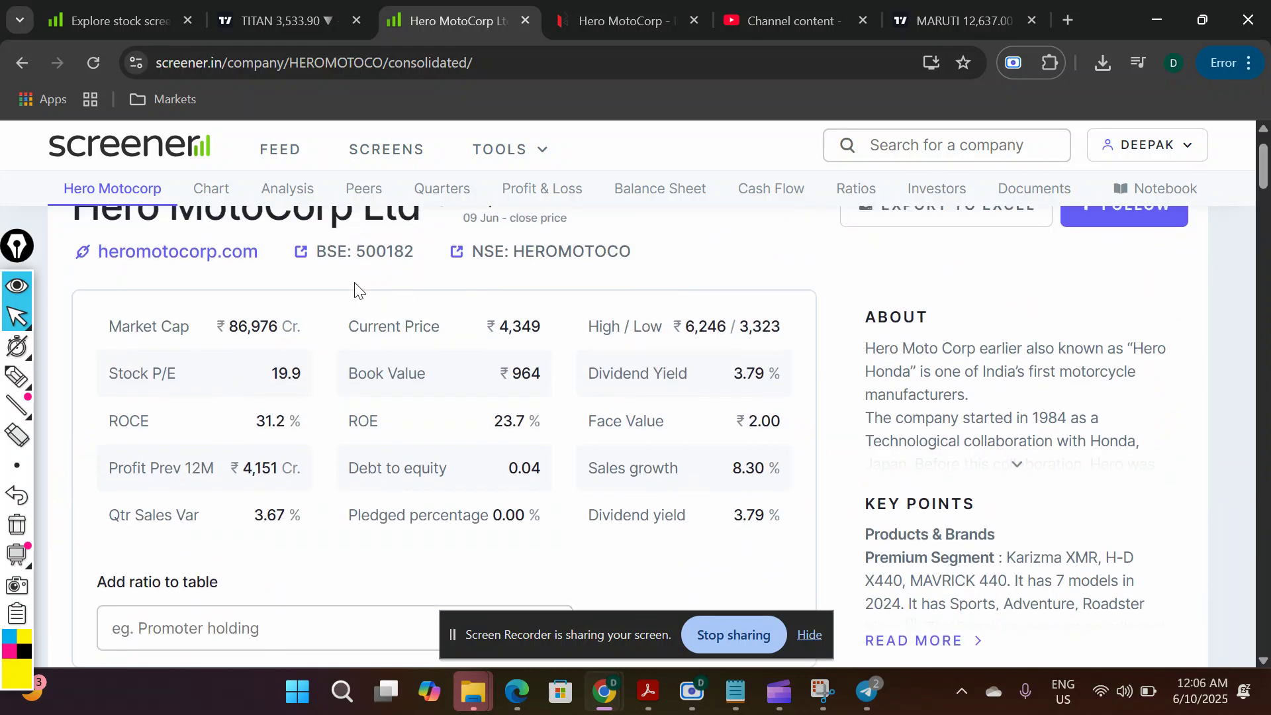
click(931, 147)
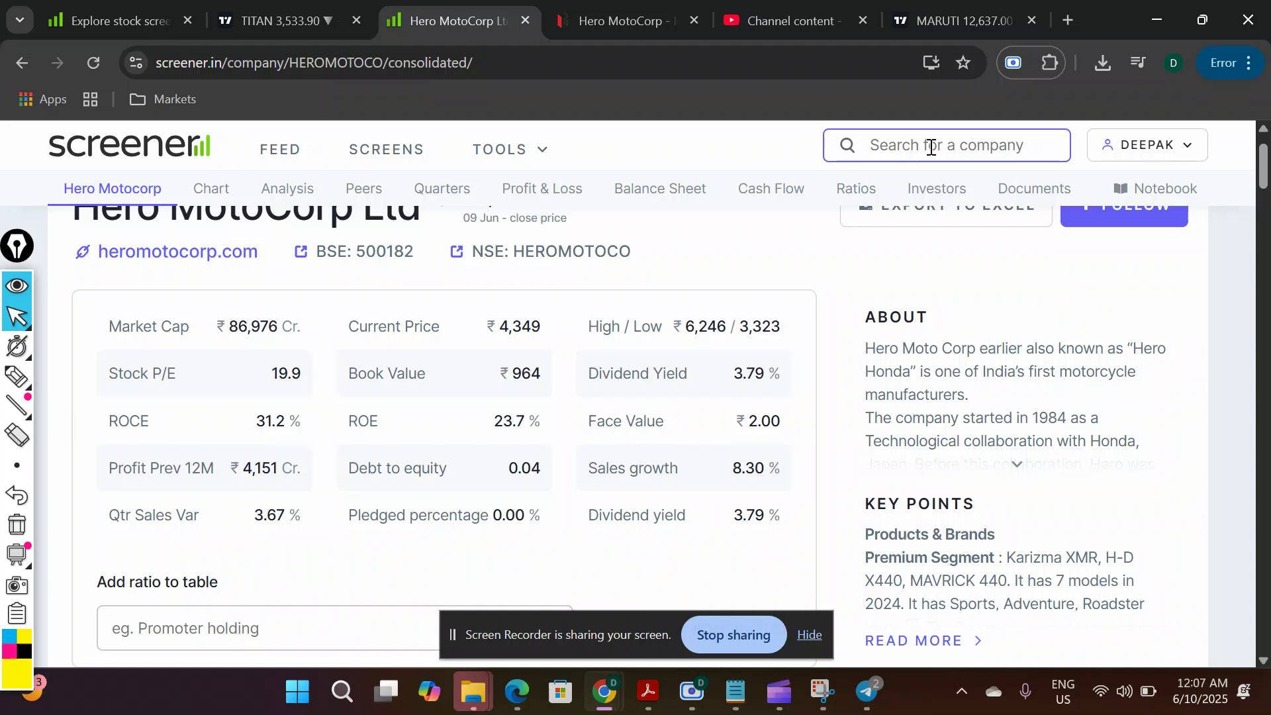
text(maru)
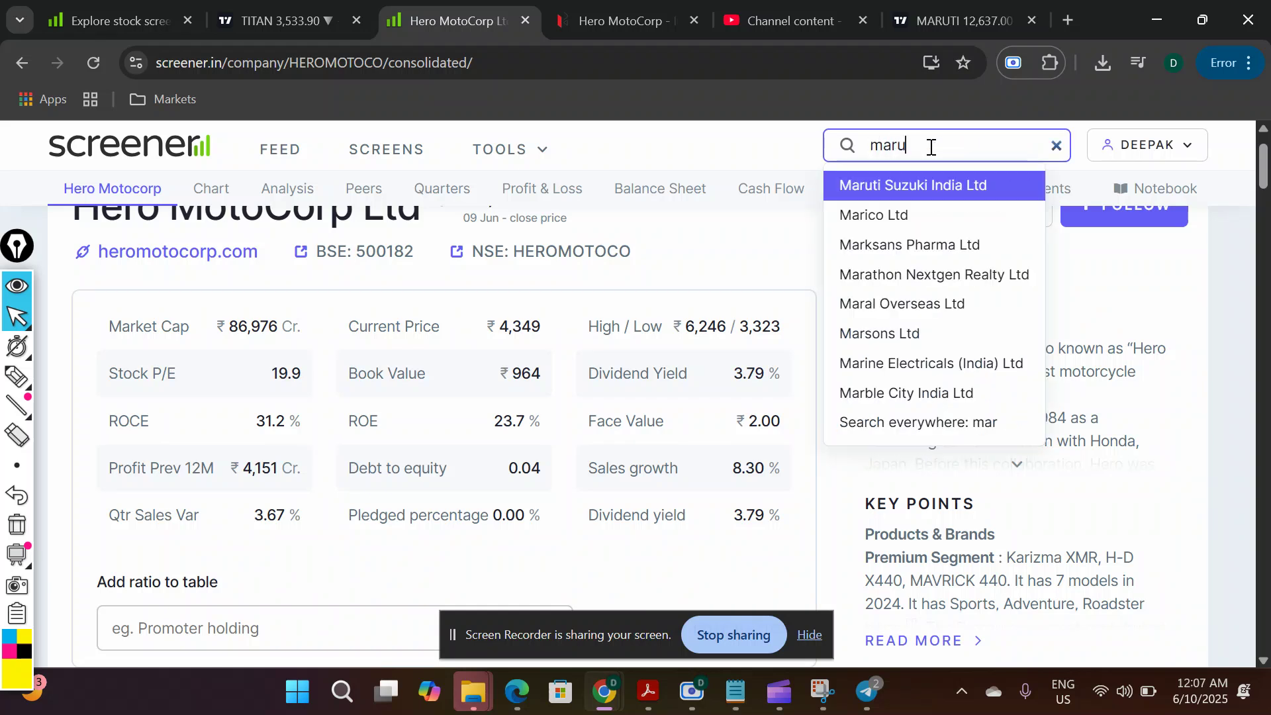
click(924, 188)
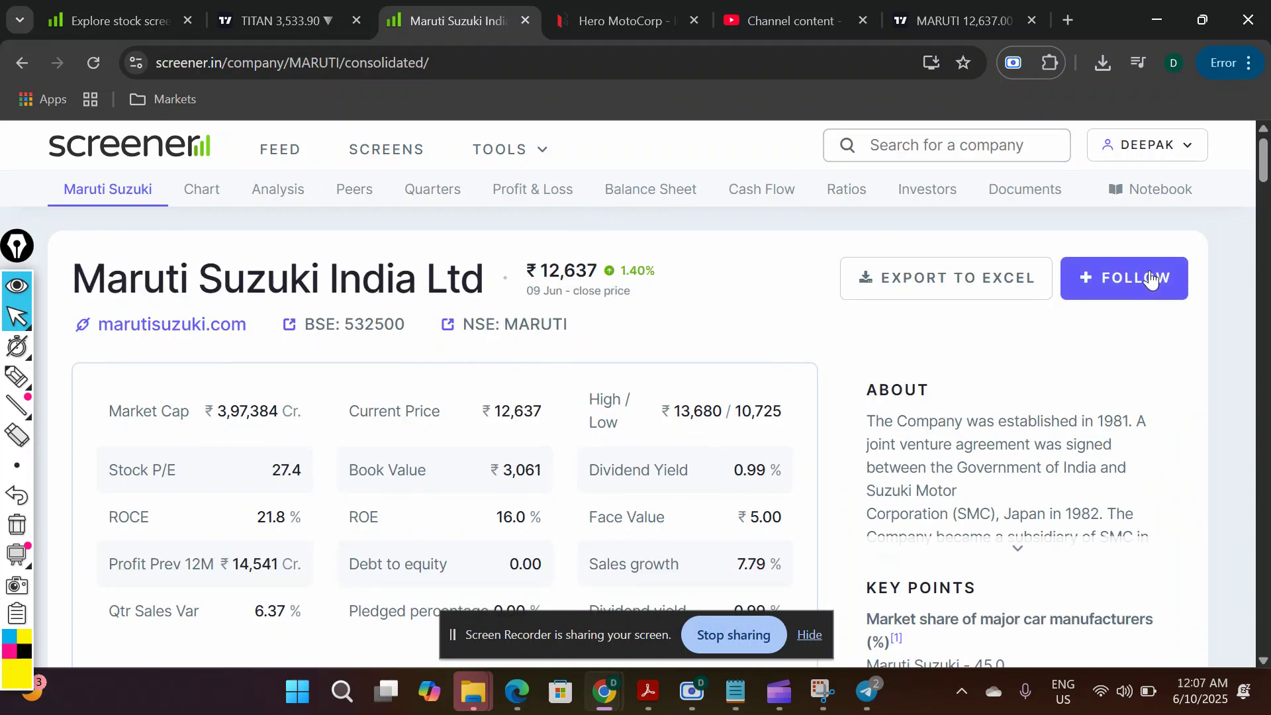
Underline Maruti Suzuki's market cap value with the yellow annotation pen.
scroll(292, 271, down, 2)
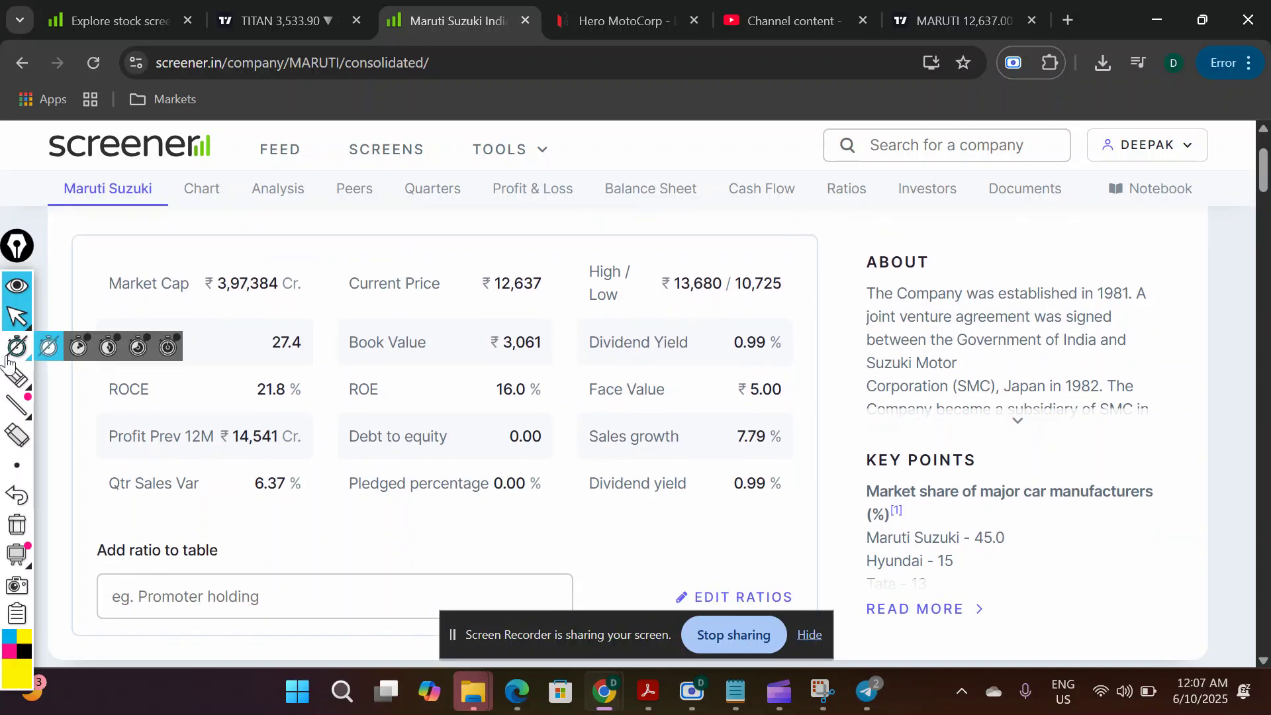
click(16, 376)
drag(212, 308, 270, 303)
Circle the current price, high and low, ROCE, ROE and debt to equity in yellow, and underline the sales growth.
mouse_move(483, 308)
mouse_down()
mouse_move(506, 307)
mouse_move(552, 265)
mouse_move(464, 294)
mouse_move(536, 307)
mouse_up()
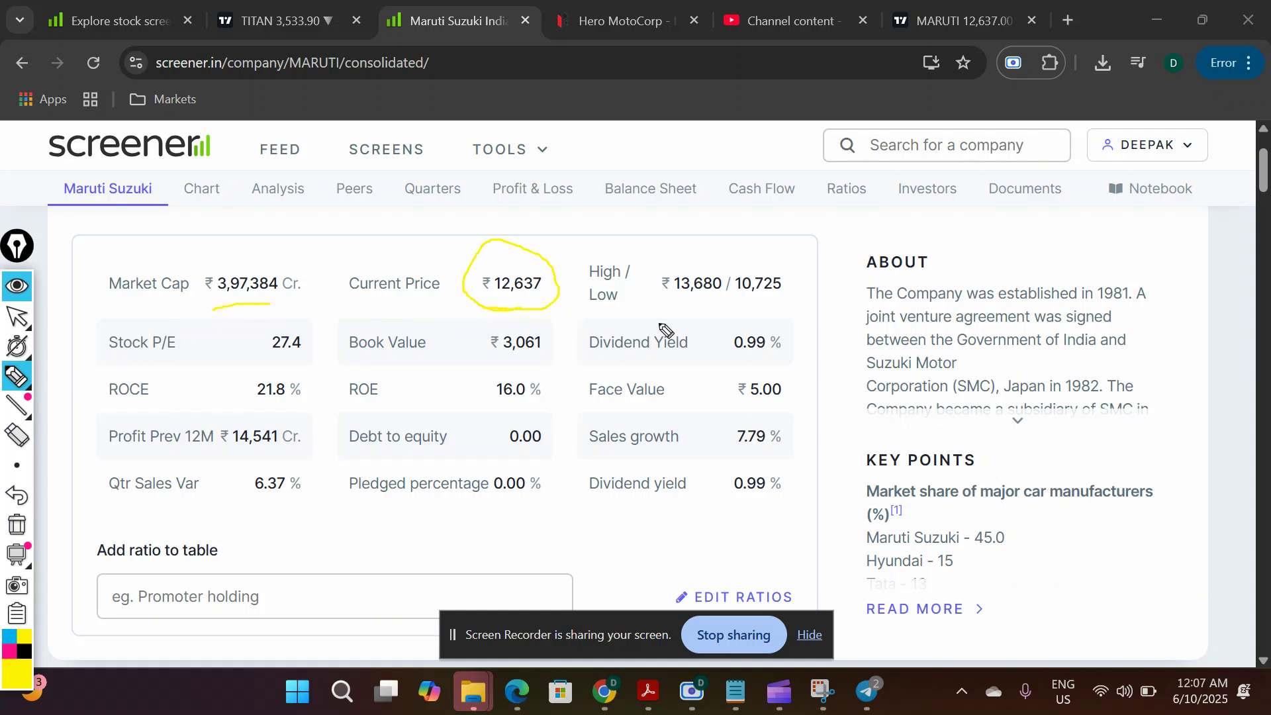
mouse_move(662, 302)
mouse_down()
mouse_move(698, 301)
mouse_move(725, 275)
mouse_move(669, 263)
mouse_move(678, 302)
mouse_move(803, 291)
mouse_move(740, 291)
mouse_move(762, 300)
mouse_up()
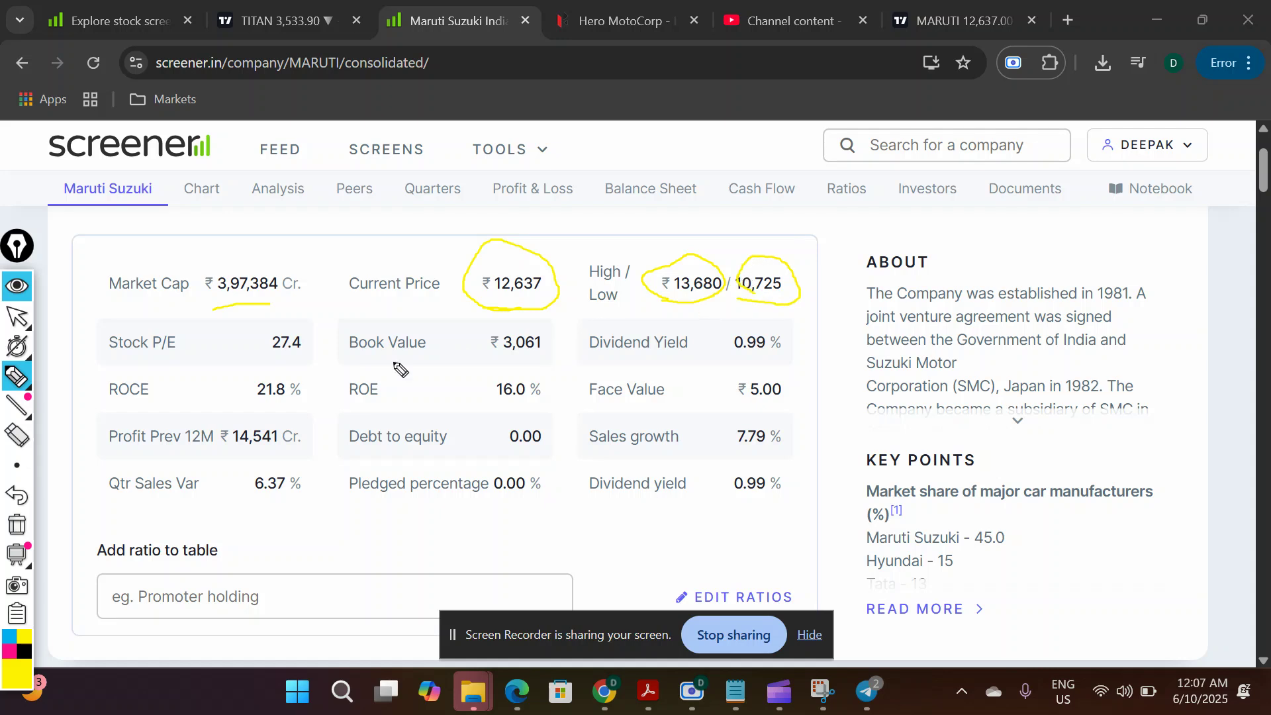
mouse_move(286, 368)
mouse_down()
mouse_move(233, 384)
mouse_move(291, 414)
mouse_move(321, 405)
mouse_move(304, 376)
mouse_move(280, 369)
mouse_up()
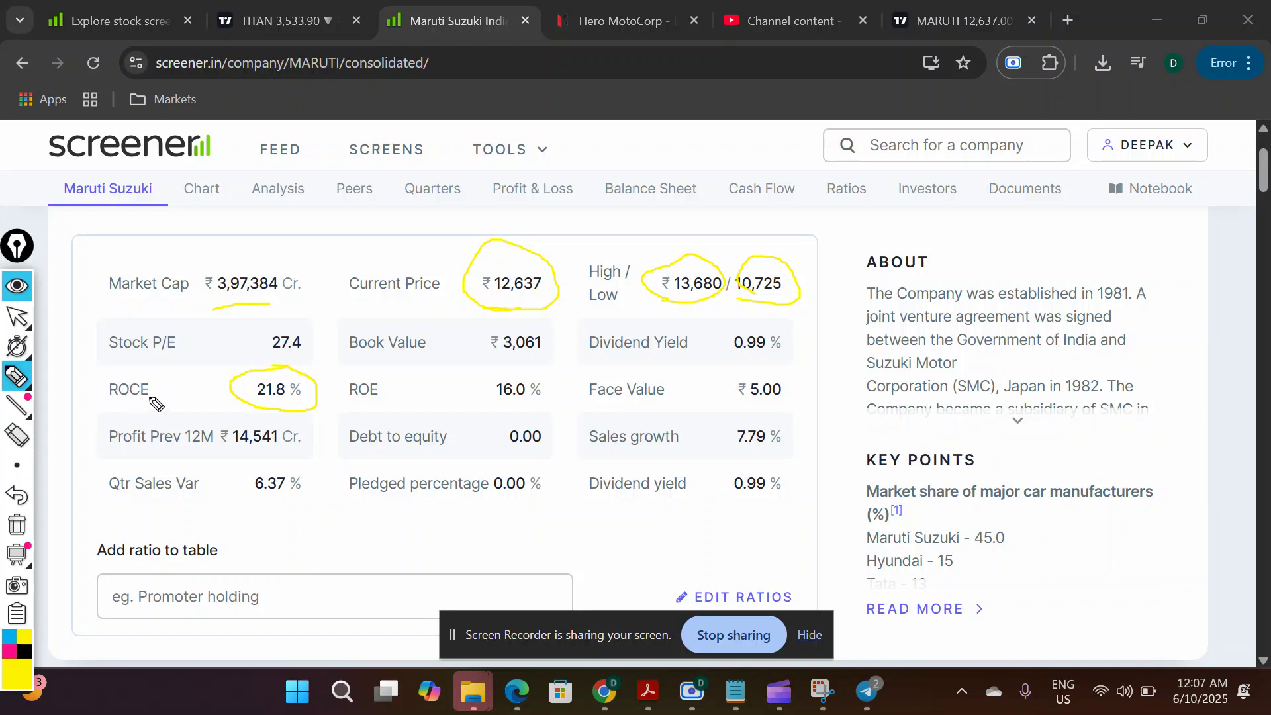
mouse_move(263, 408)
mouse_down()
mouse_move(286, 406)
mouse_move(301, 374)
mouse_move(261, 400)
mouse_move(296, 404)
mouse_up()
mouse_move(555, 404)
mouse_down()
mouse_move(513, 371)
mouse_move(500, 390)
mouse_move(537, 405)
mouse_up()
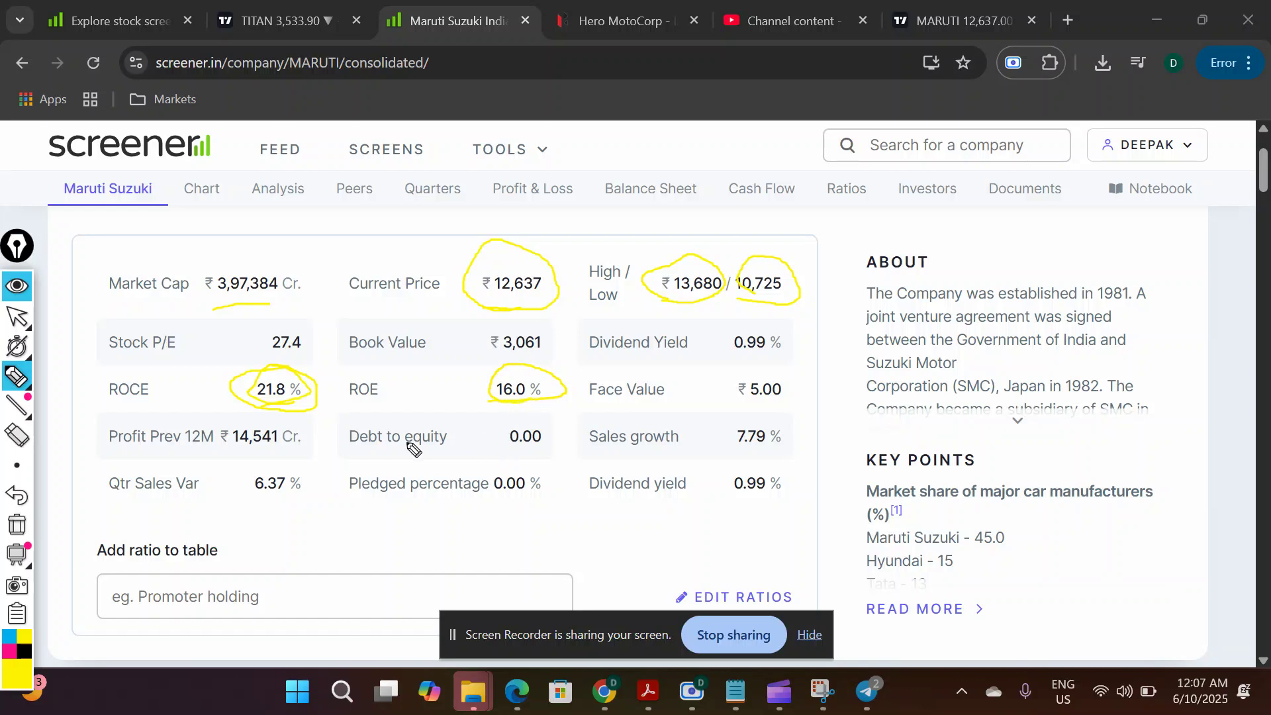
mouse_move(355, 449)
mouse_down()
mouse_move(539, 466)
mouse_move(562, 444)
mouse_move(490, 408)
mouse_move(350, 424)
mouse_move(369, 459)
mouse_move(561, 458)
mouse_up()
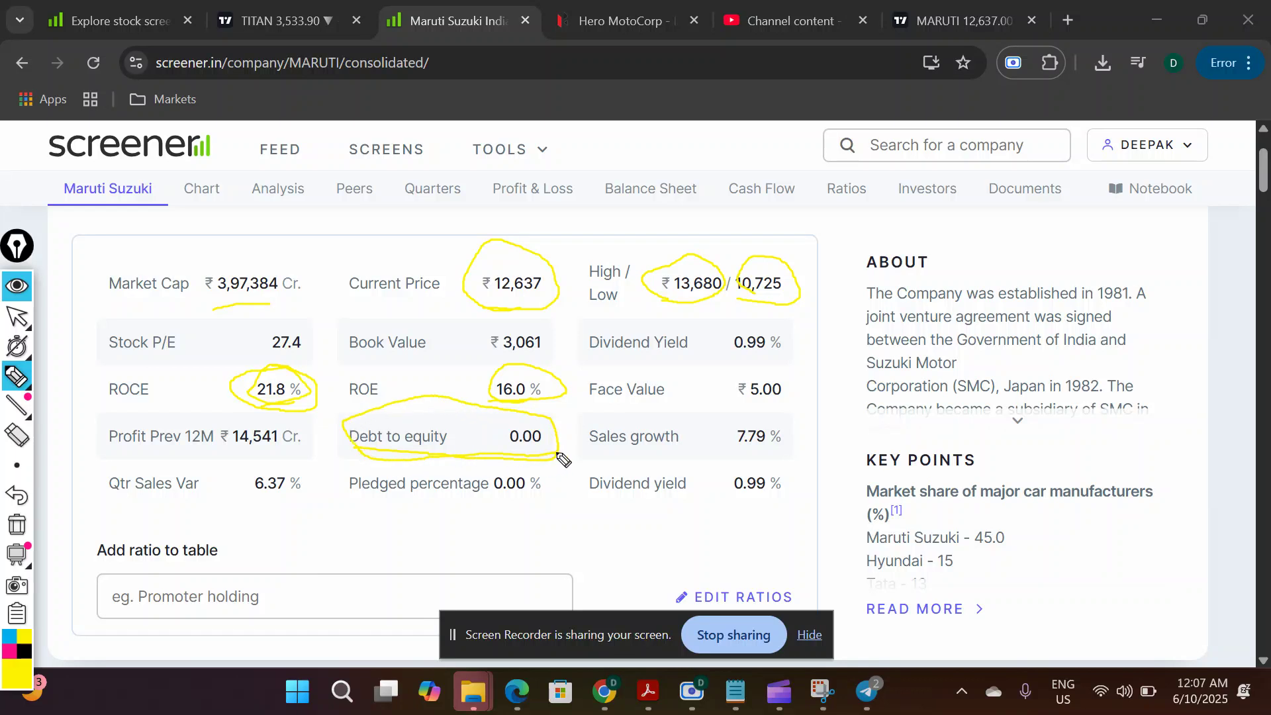
drag(717, 458, 798, 445)
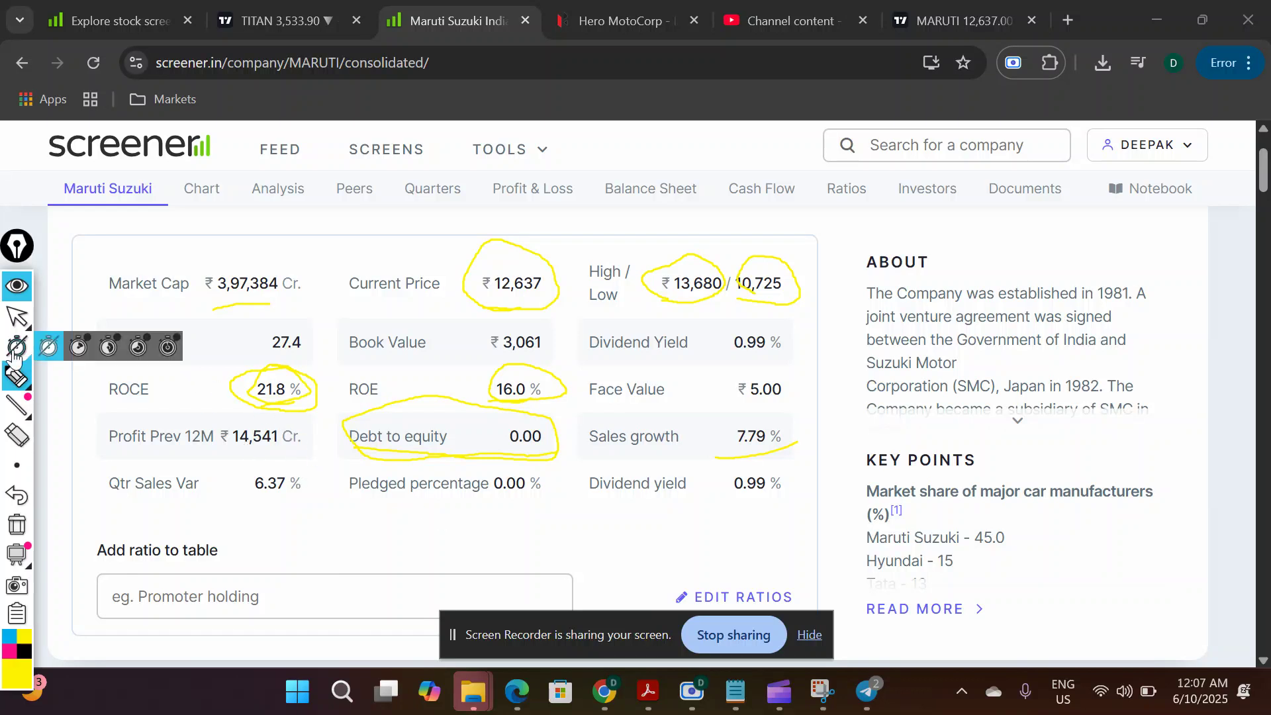
Undo the pen marks one by one from the sales growth underline back through the current price circle.
click(48, 376)
click(9, 495)
click(9, 495)
click(9, 495)
click(10, 495)
click(9, 495)
click(9, 495)
click(9, 495)
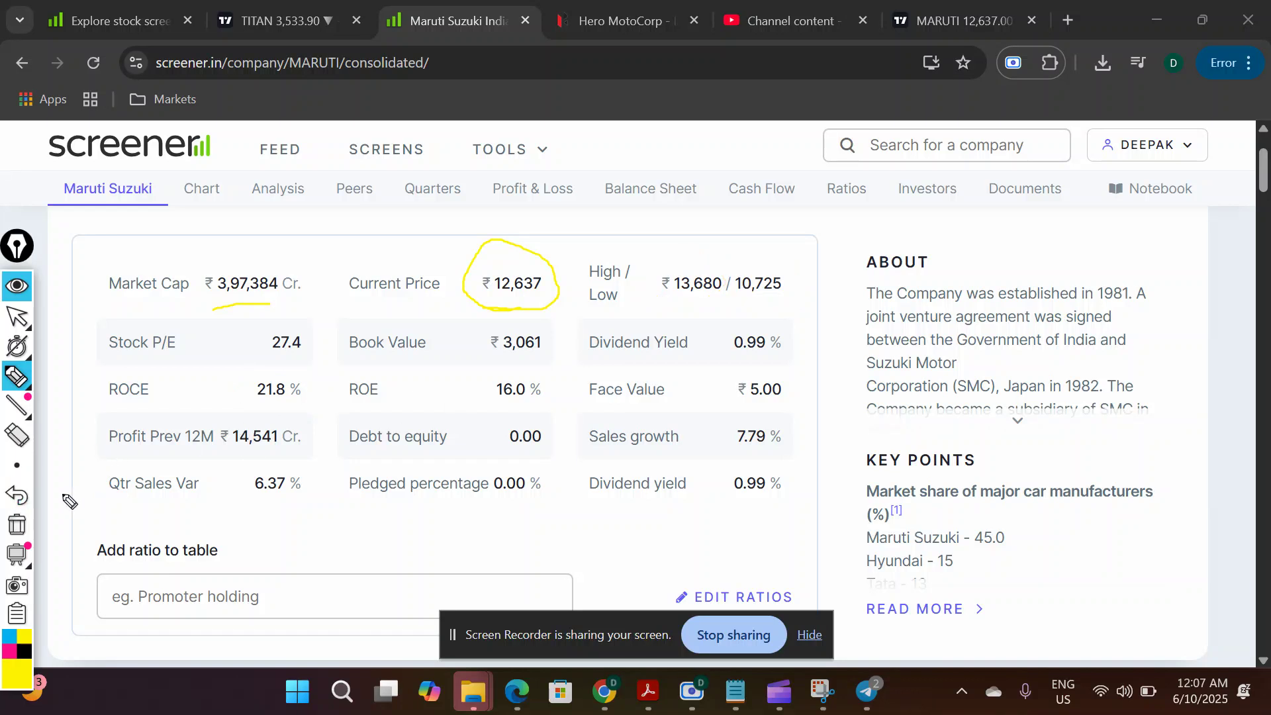
click(24, 502)
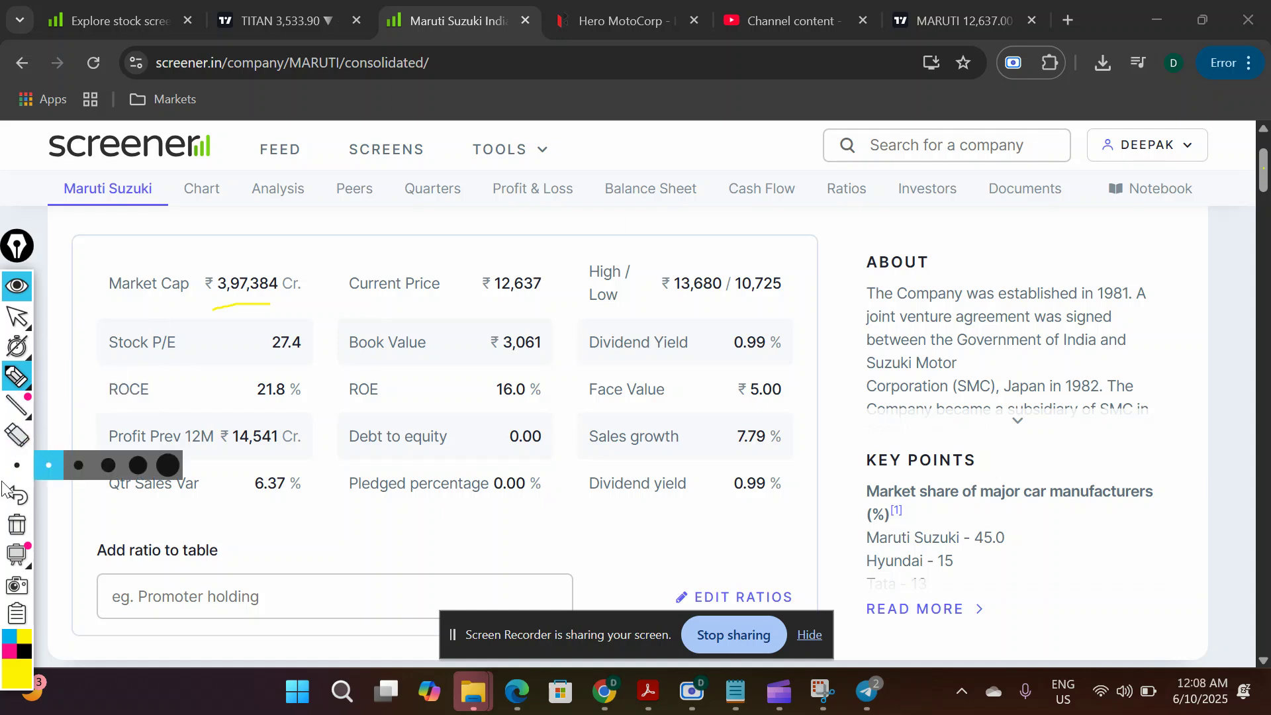
Switch the annotation tool back to the pointer and open the quick ratios editor from the Maruti Suzuki page.
click(17, 318)
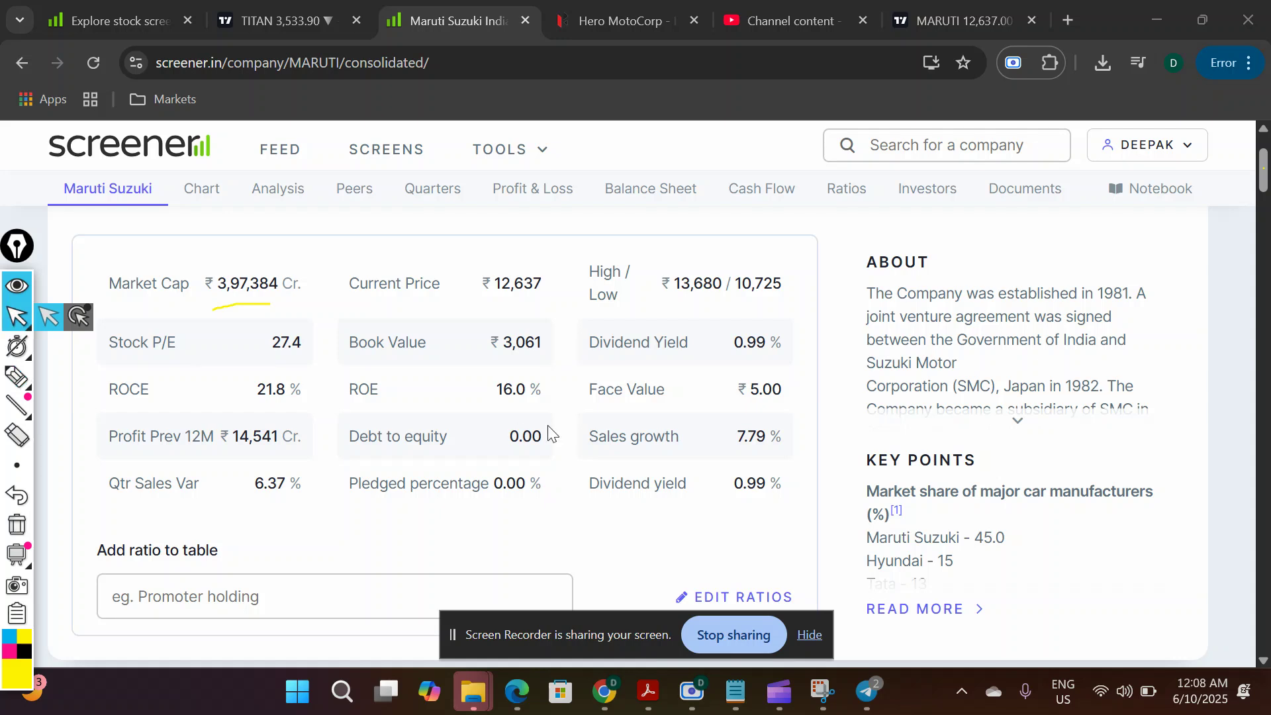
scroll(755, 339, down, 2)
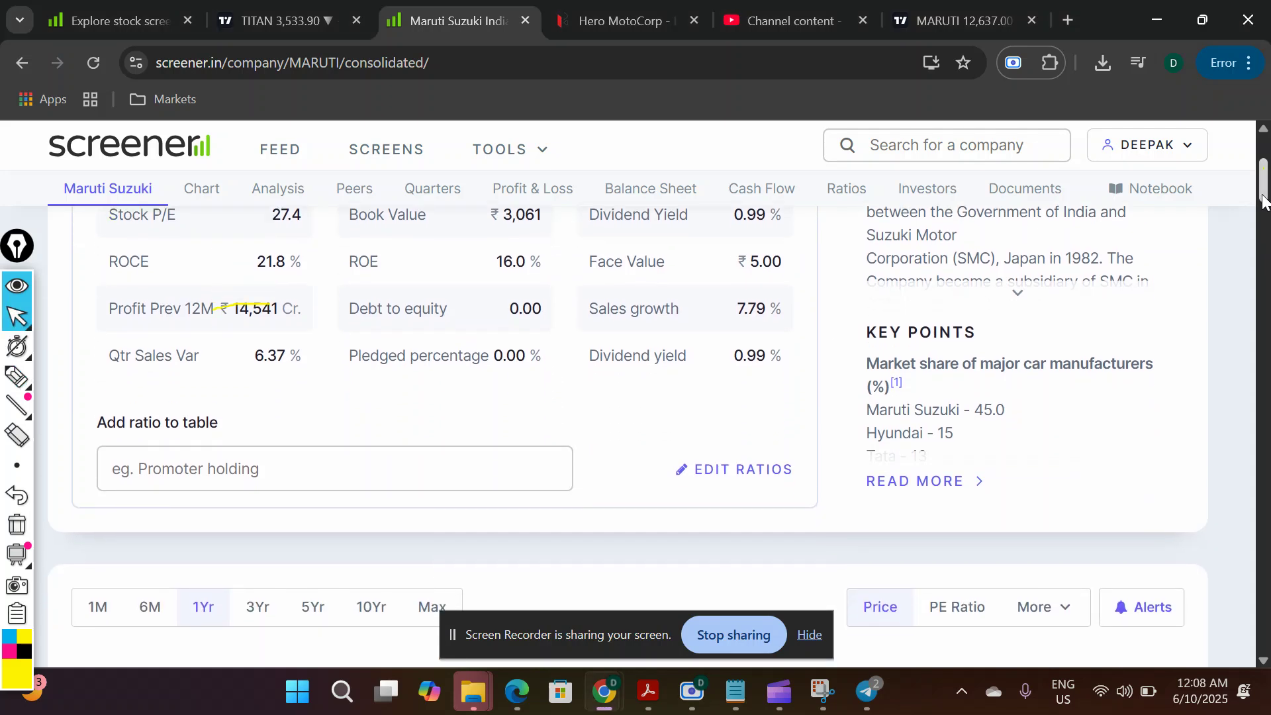
click(391, 442)
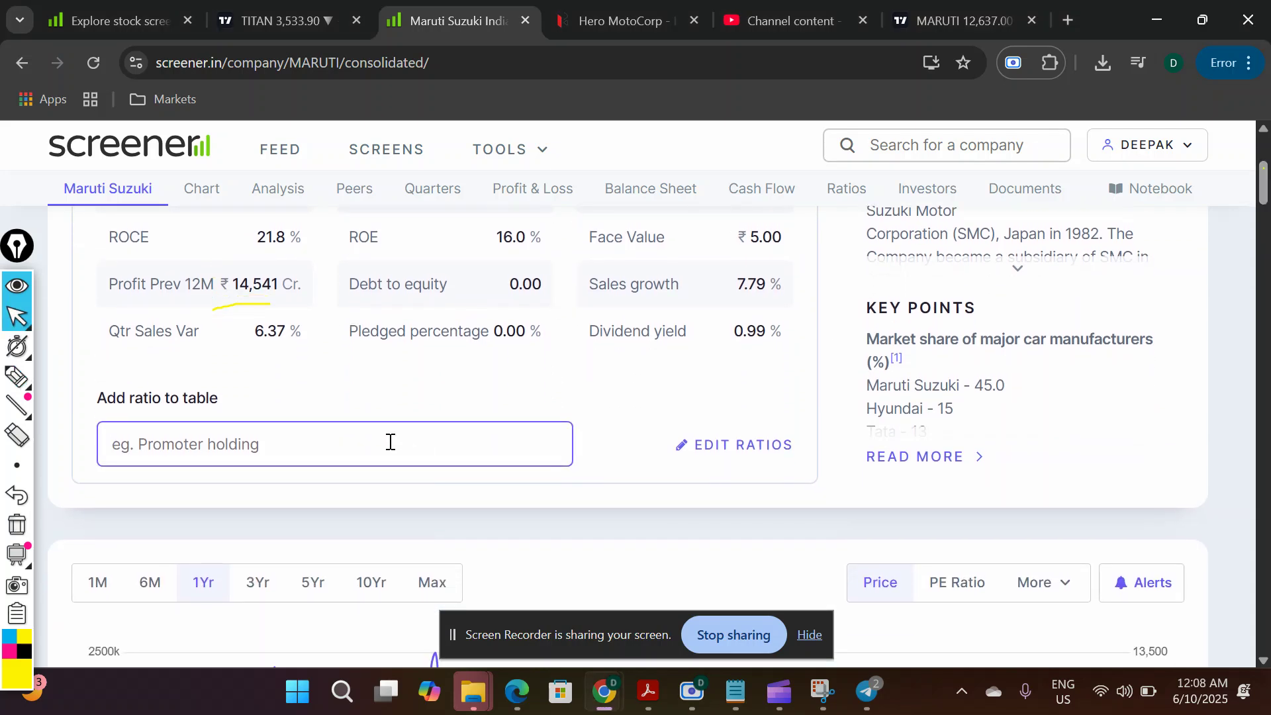
click(713, 458)
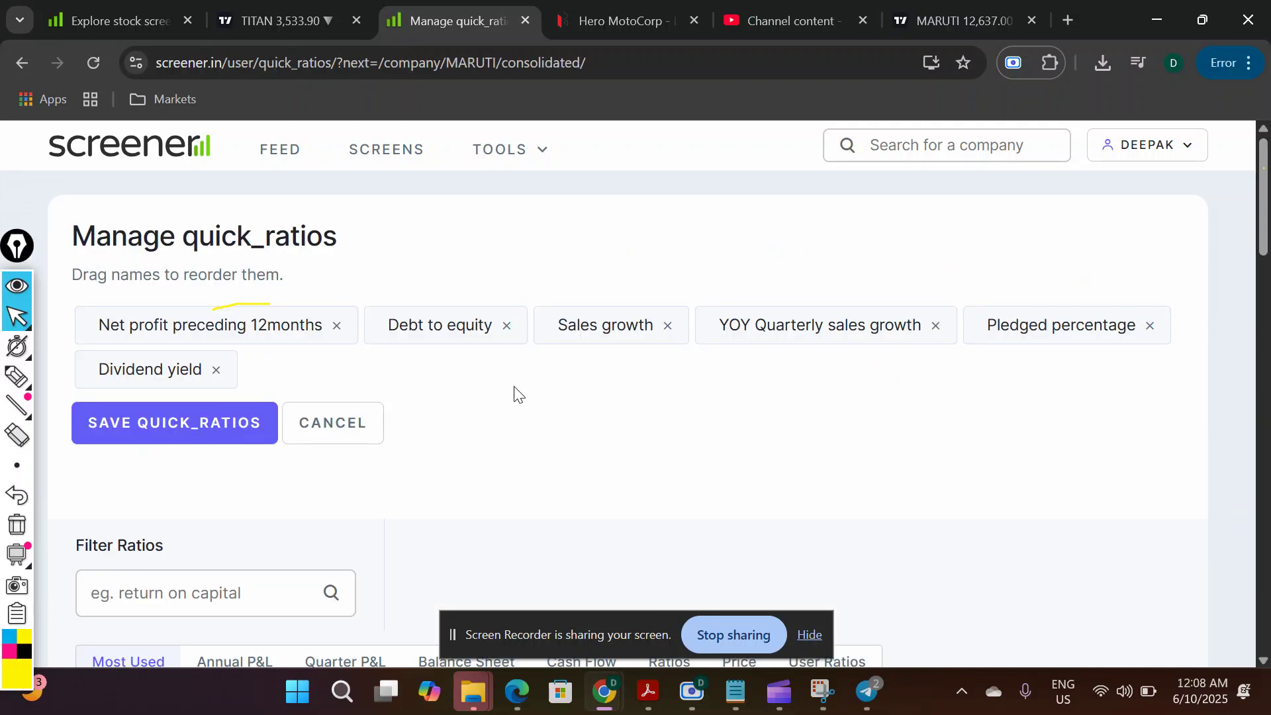
With "pe" entered as the ratio filter, add EPS to the quick ratios and save them.
click(266, 598)
text(pe)
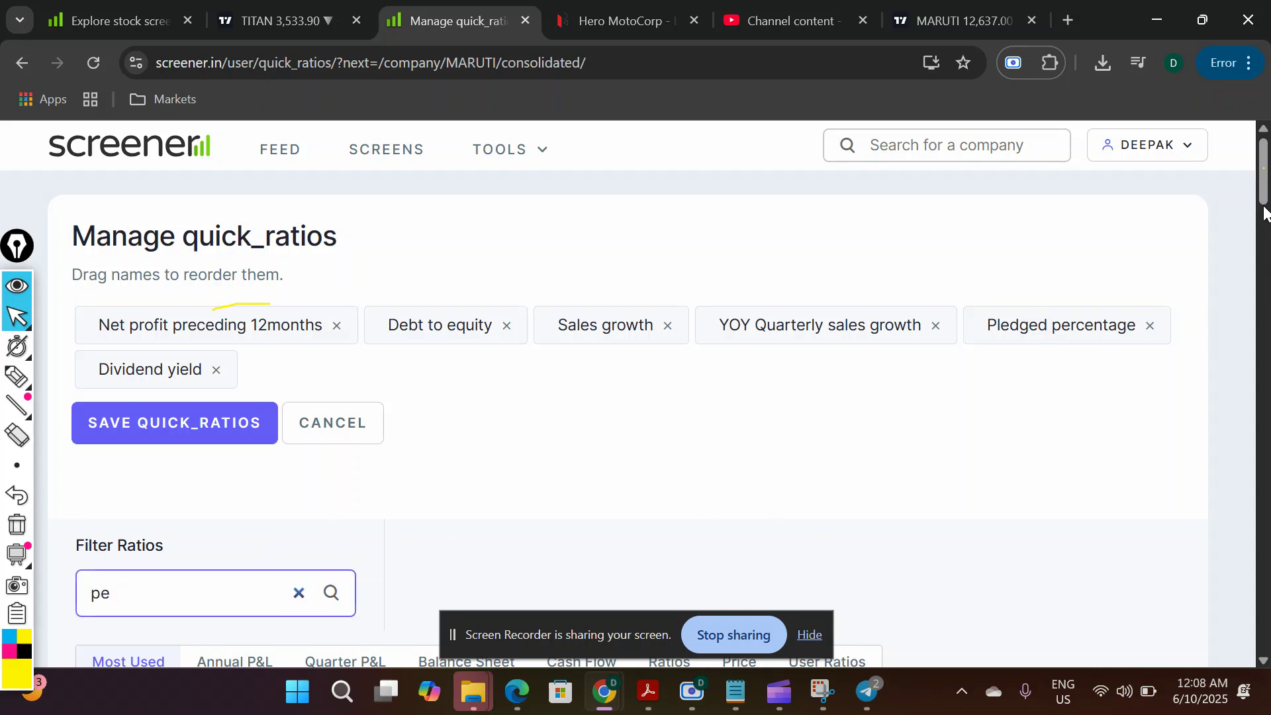
drag(1264, 215, 1264, 247)
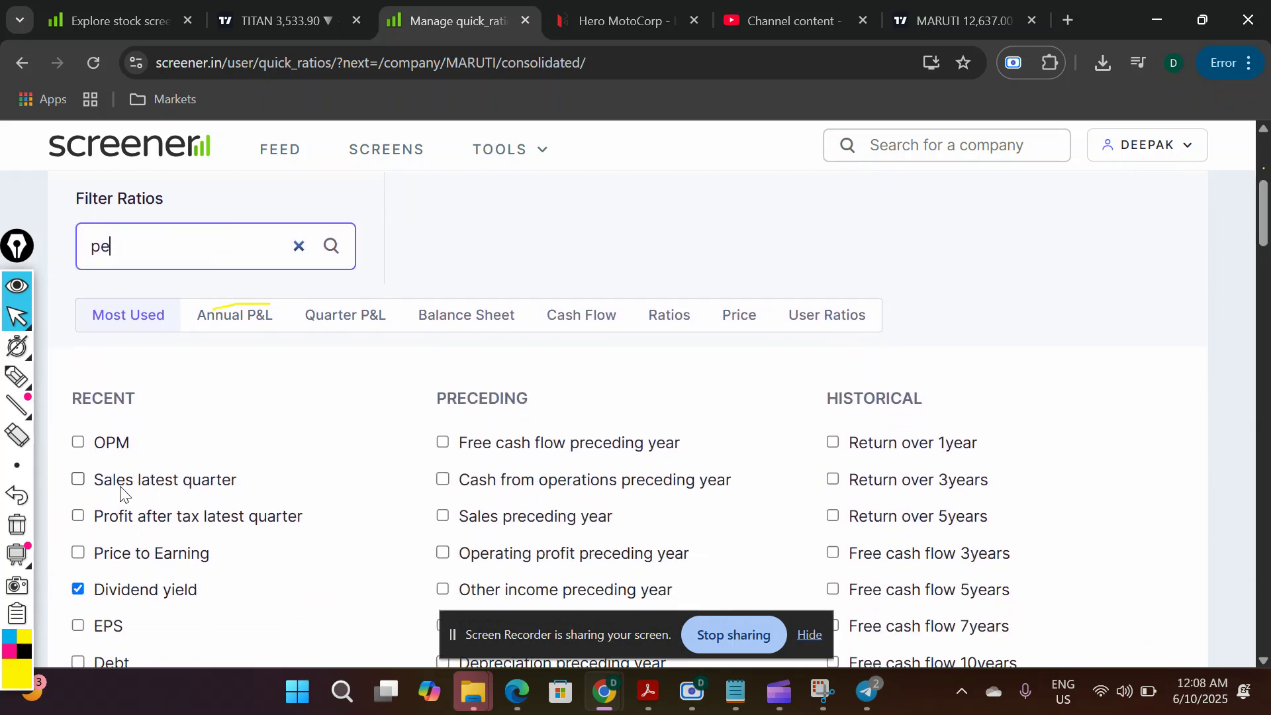
click(78, 627)
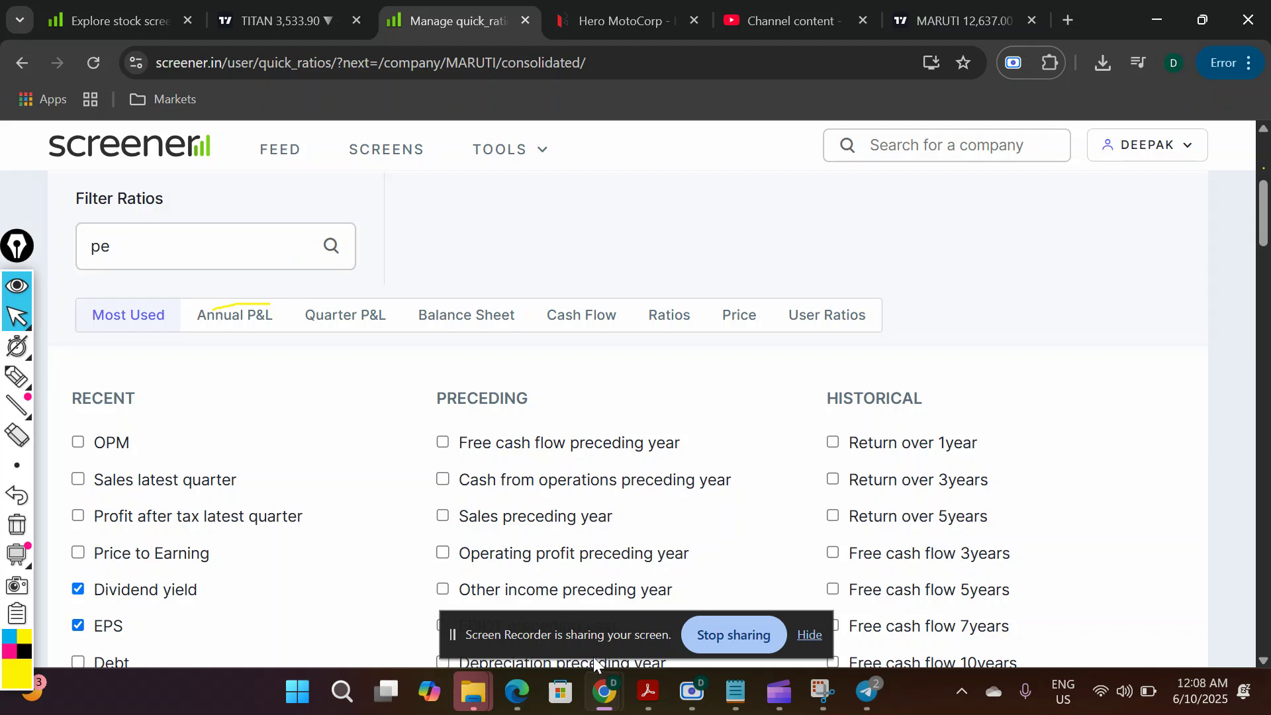
drag(1265, 228, 1265, 187)
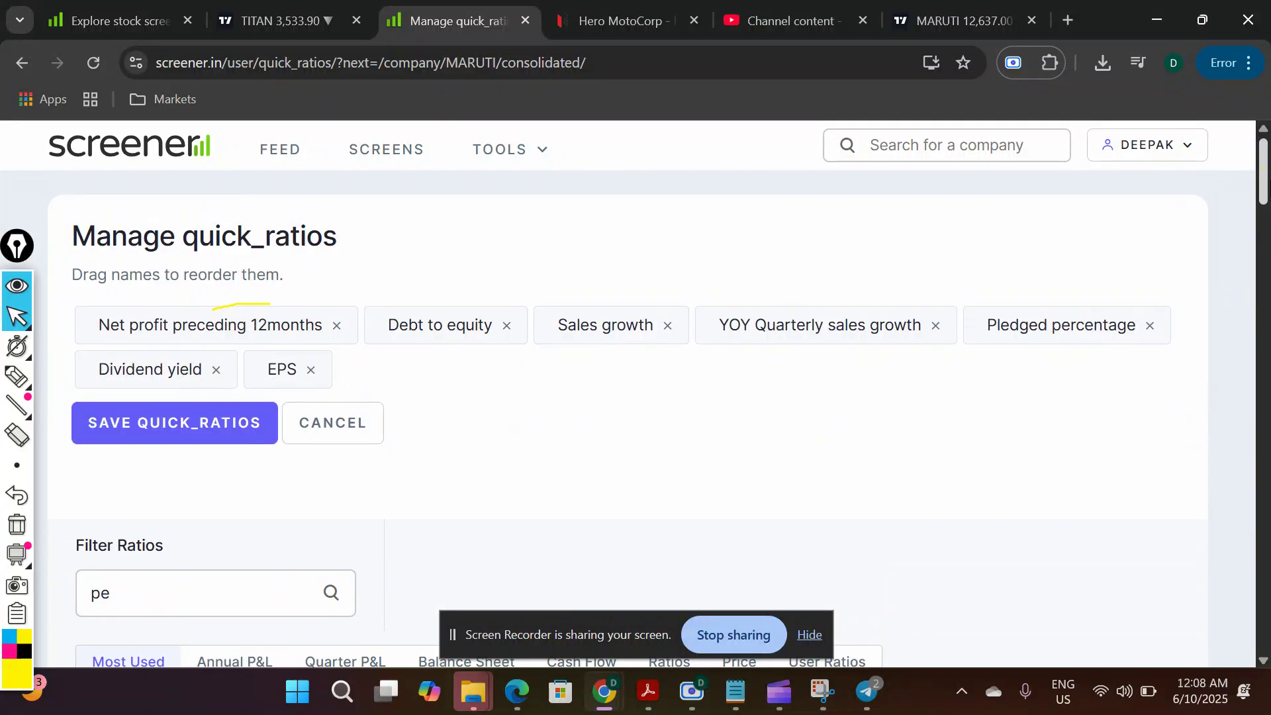
click(191, 436)
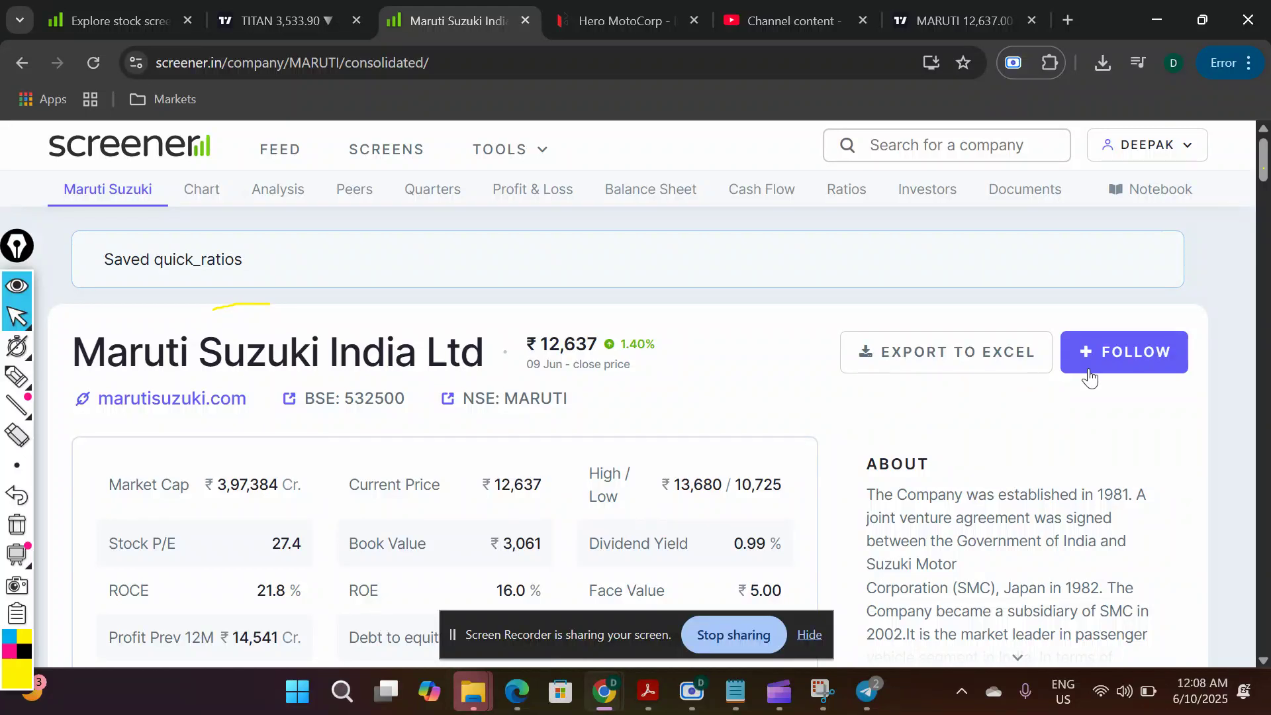
Check the EPS entry in Maruti Suzuki's ratio table and highlight its value.
drag(1262, 169, 1262, 186)
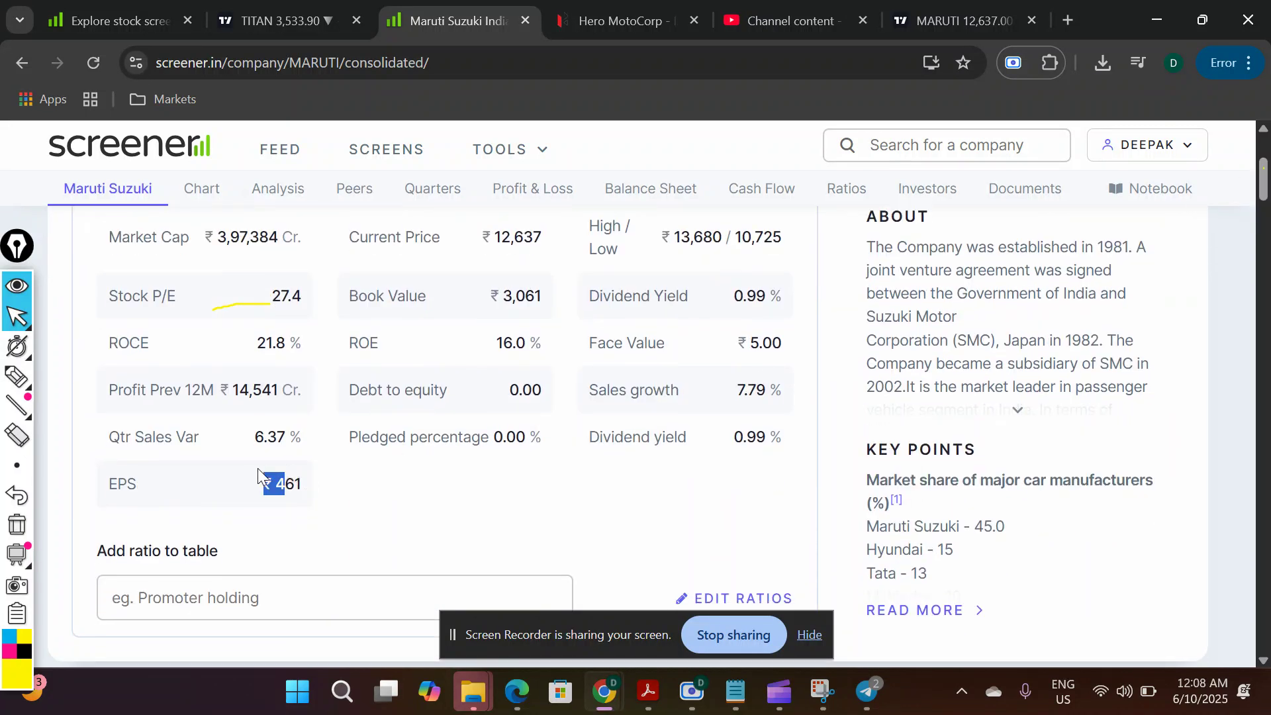
drag(273, 513, 303, 510)
click(383, 522)
Examine the peer comparison and the quarterly results, highlighting the sales figures from Sep 2024 to Mar 2025.
drag(1264, 188, 1256, 306)
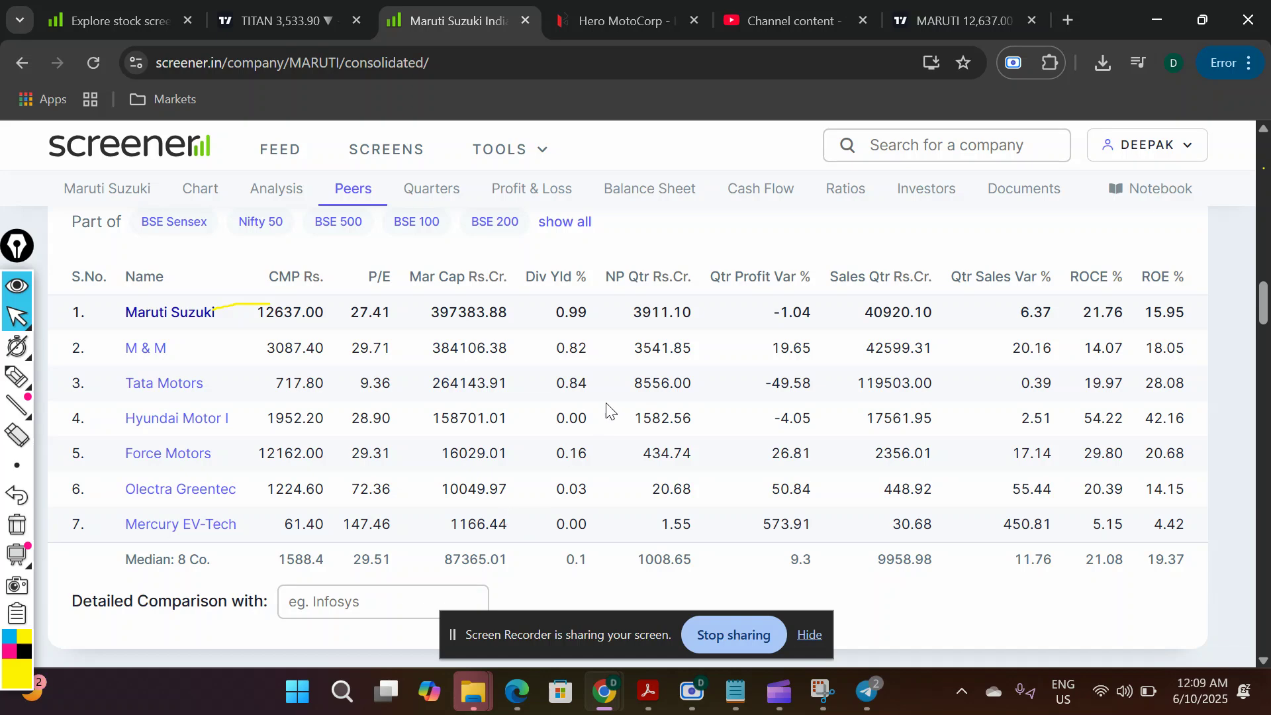
drag(1265, 315, 1265, 355)
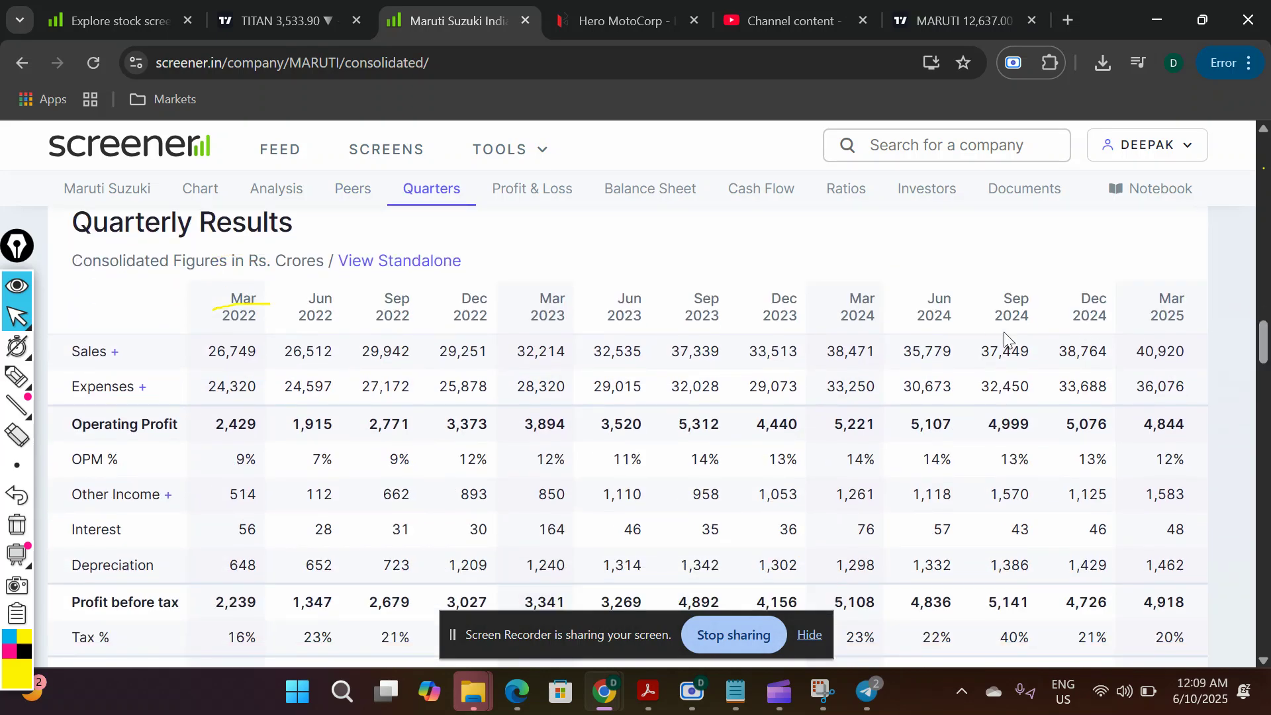
drag(987, 351, 1149, 358)
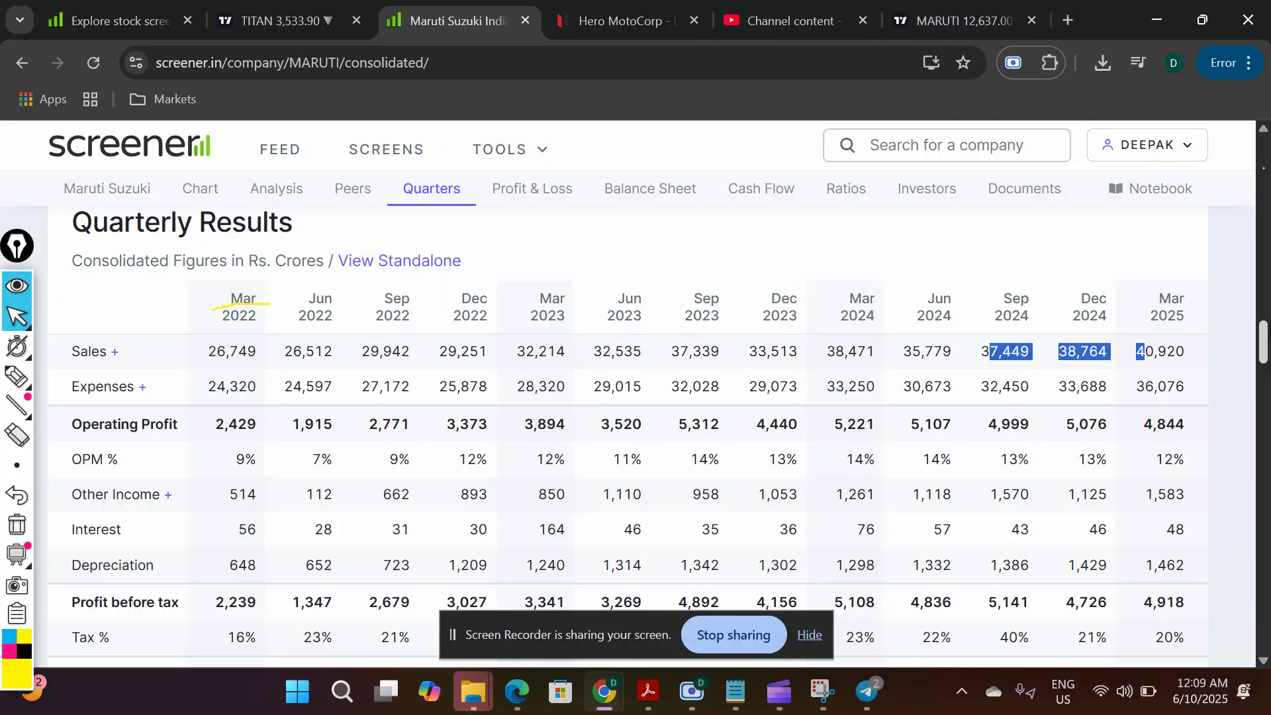
Examine Maruti Suzuki's Profit & Loss table, highlighting the sales and operating profit figures for the latest years.
drag(1263, 341, 1262, 395)
drag(1012, 457, 1172, 459)
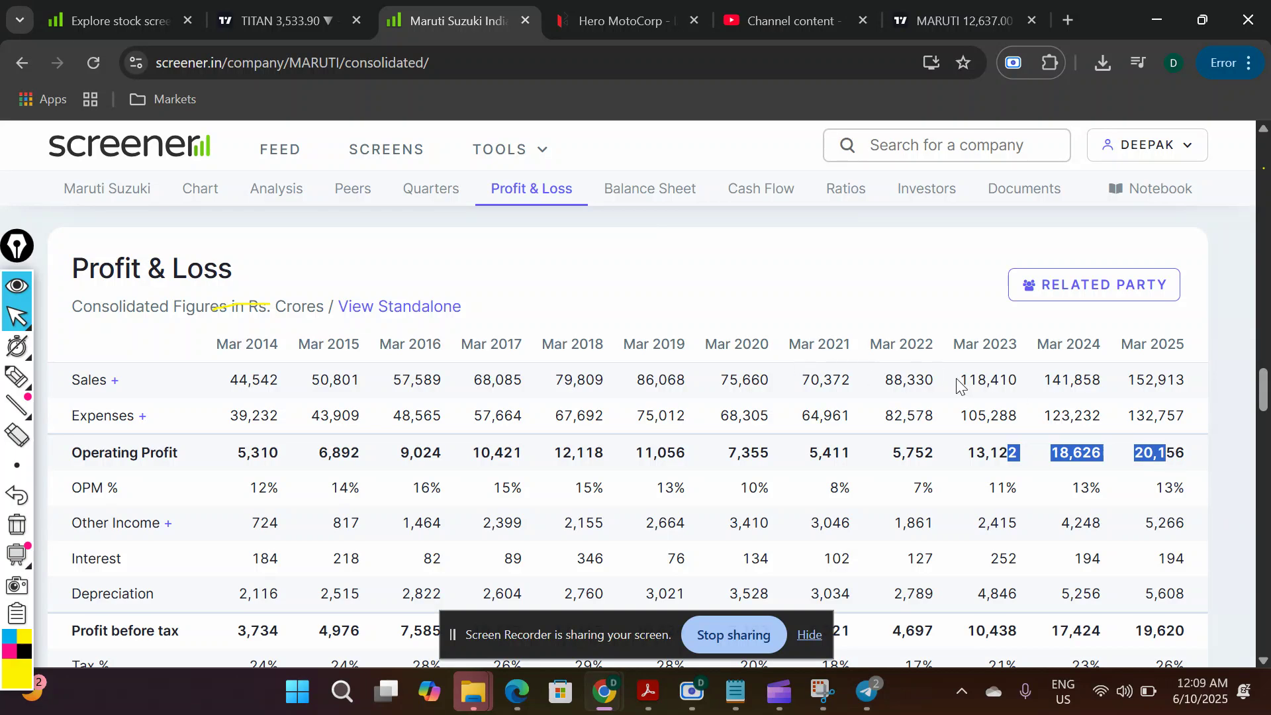
drag(957, 386, 1103, 410)
drag(1041, 447, 1105, 440)
Examine the balance sheet, highlighting the reserves from Mar 2023 to Mar 2025 and back across the earlier years.
drag(1262, 400, 1244, 469)
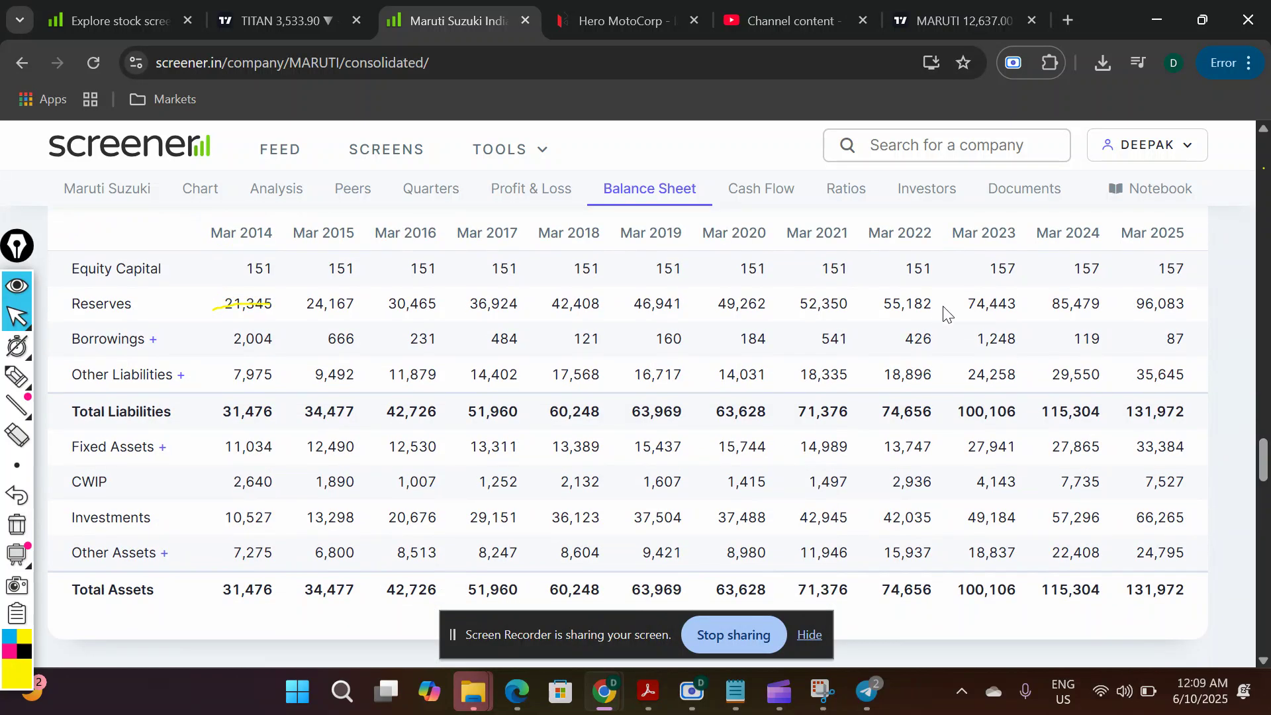
drag(1004, 315, 1175, 311)
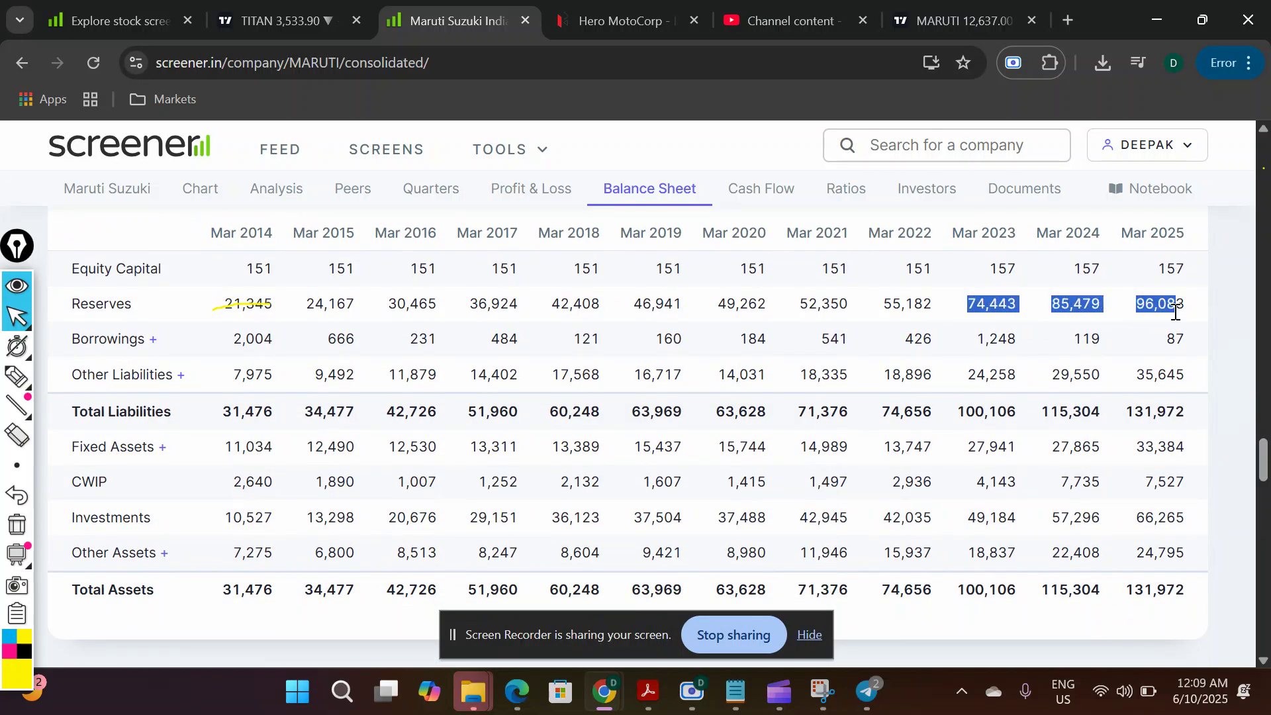
click(1187, 315)
drag(1187, 315, 805, 278)
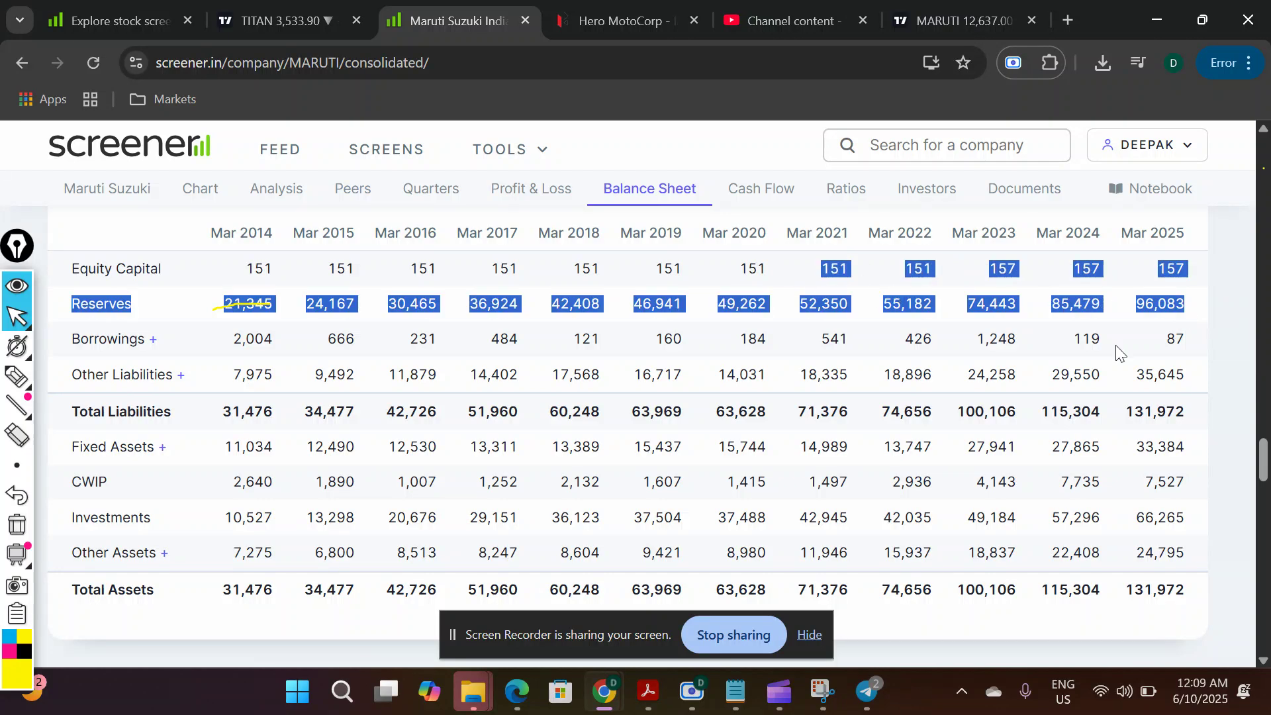
Examine the quarterly shareholding pattern, highlighting the promoter, FII, DII and public holding percentages.
drag(1258, 463, 1263, 568)
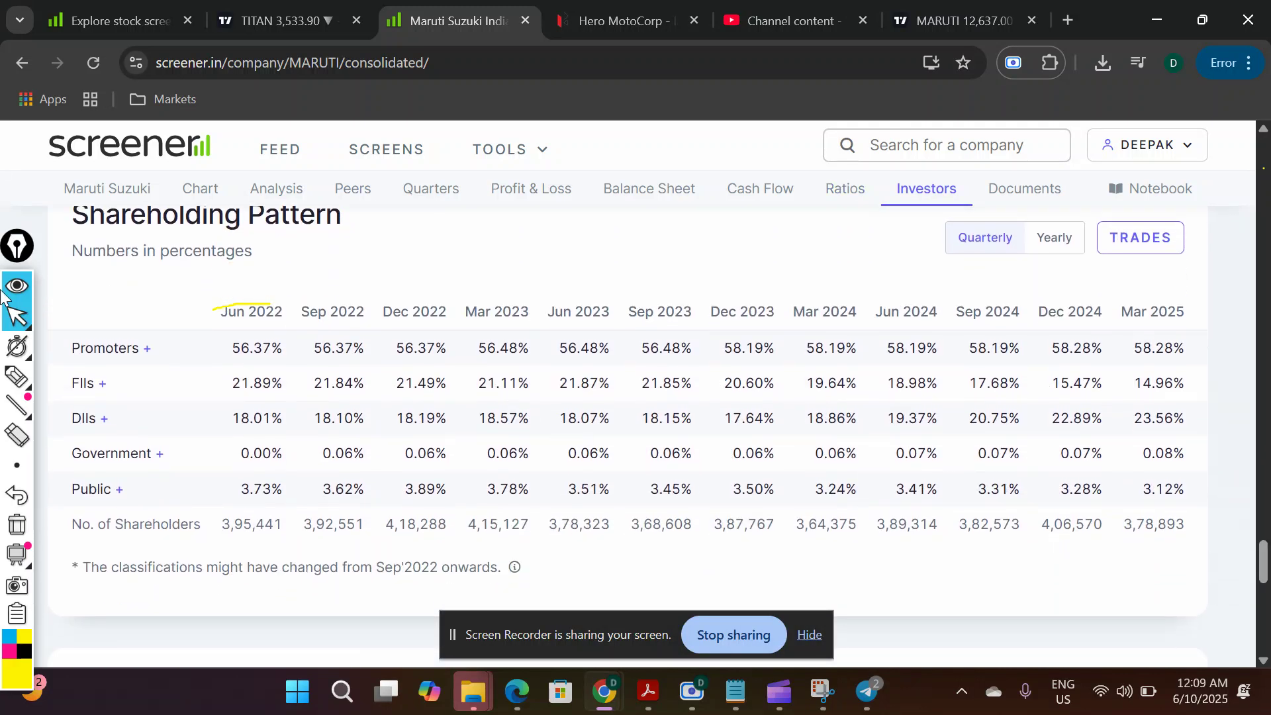
drag(78, 221, 355, 228)
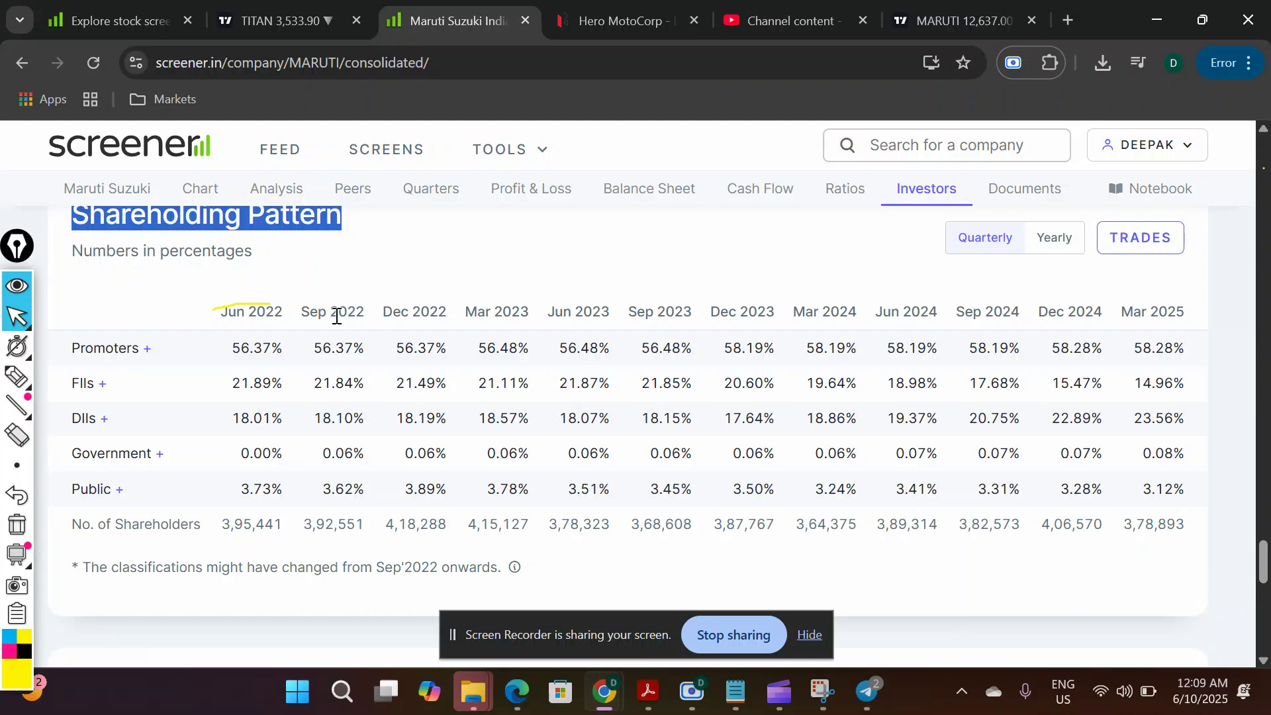
drag(223, 349, 286, 386)
drag(251, 332, 224, 328)
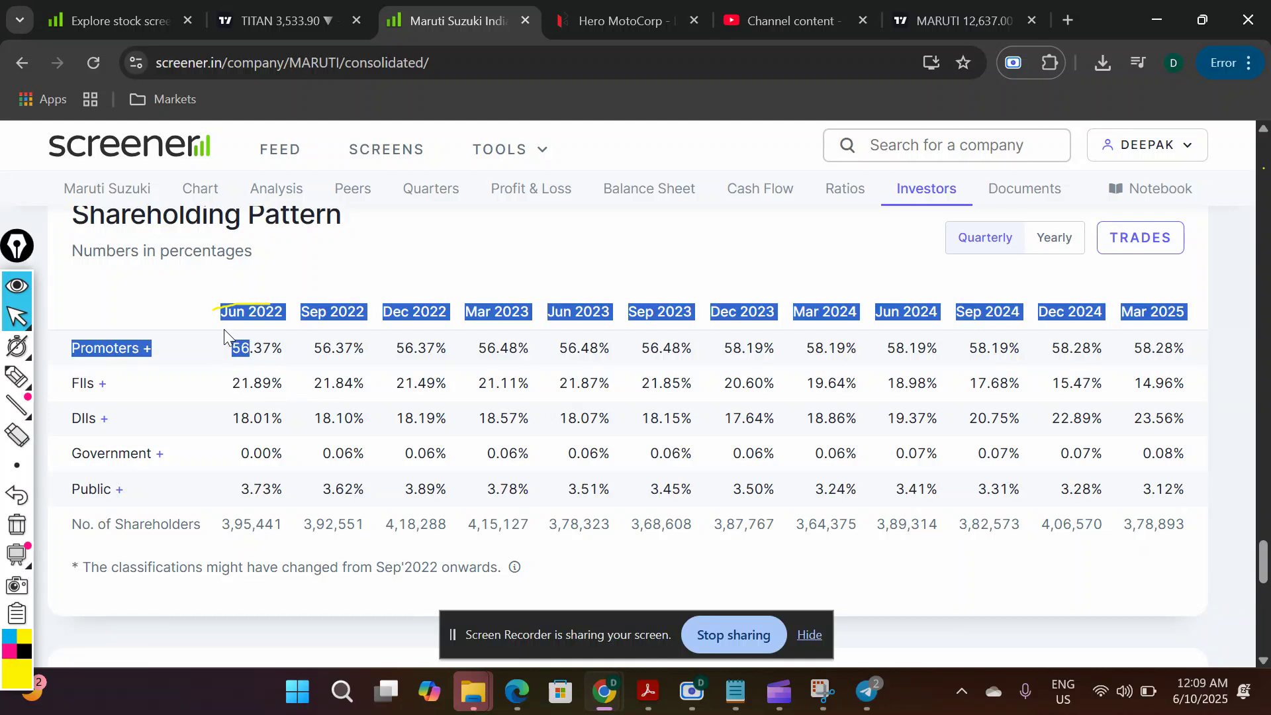
double_click(246, 356)
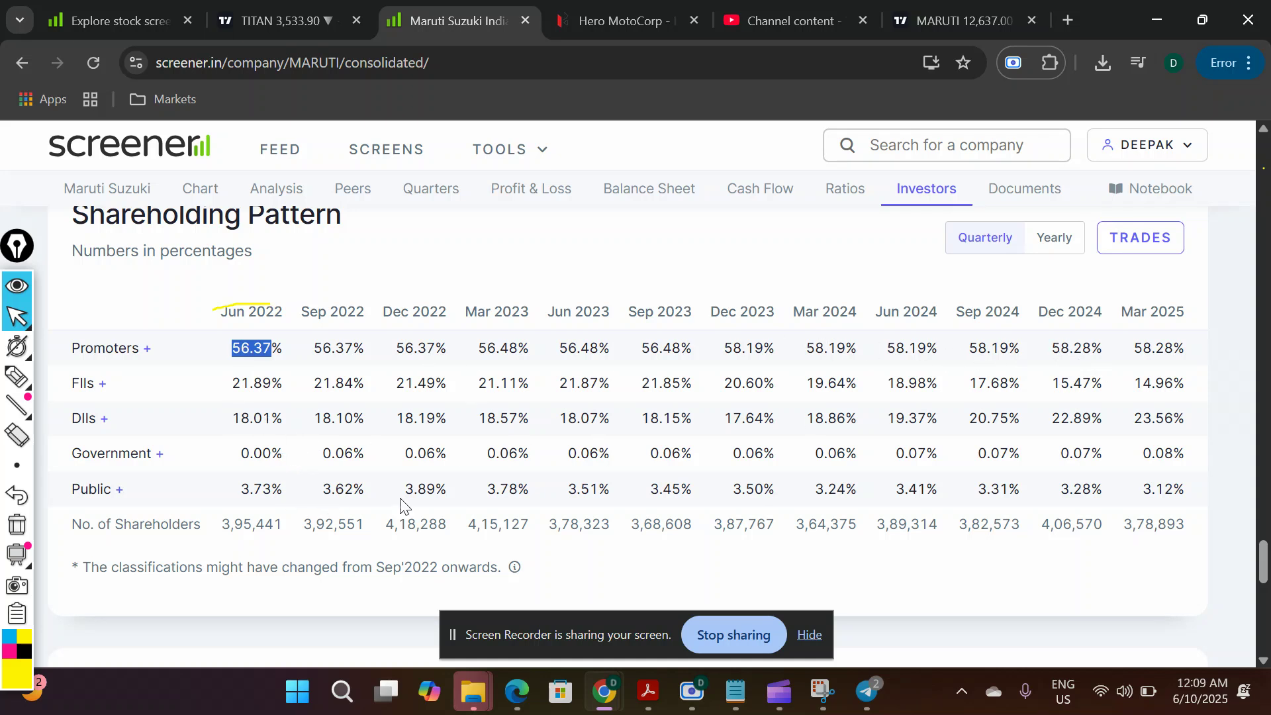
drag(1177, 490, 1058, 495)
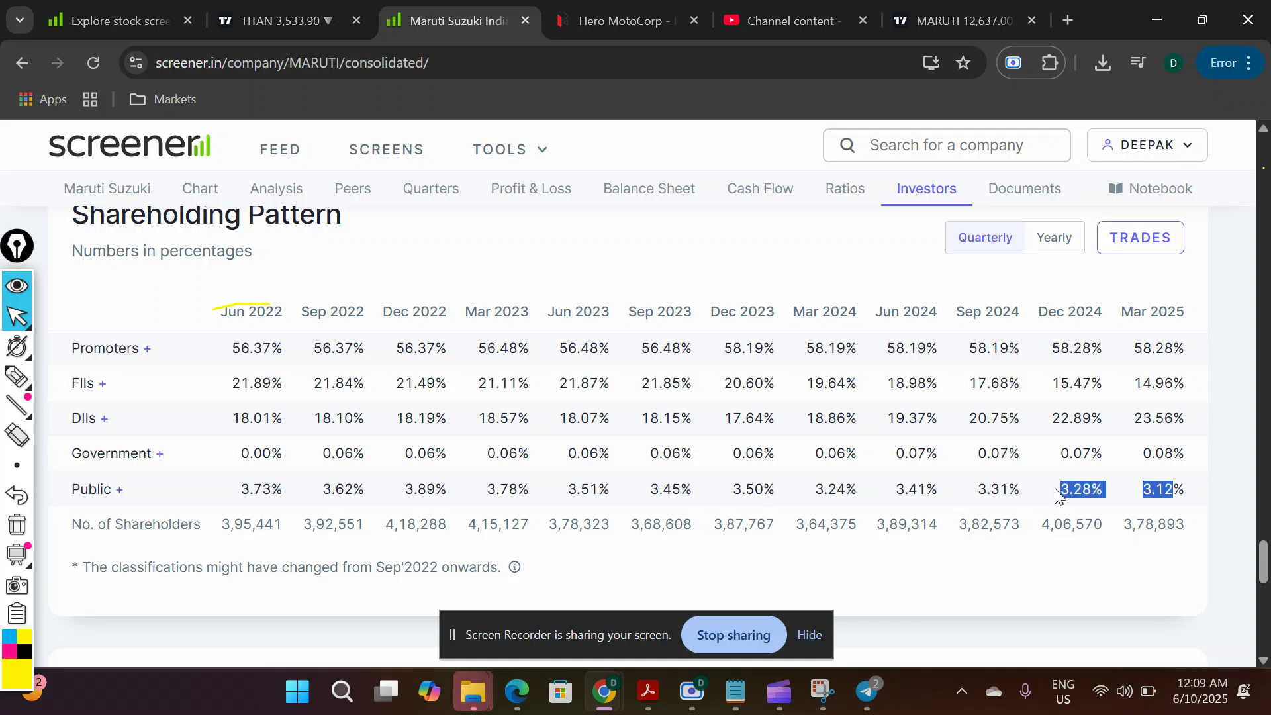
drag(1183, 416, 1135, 345)
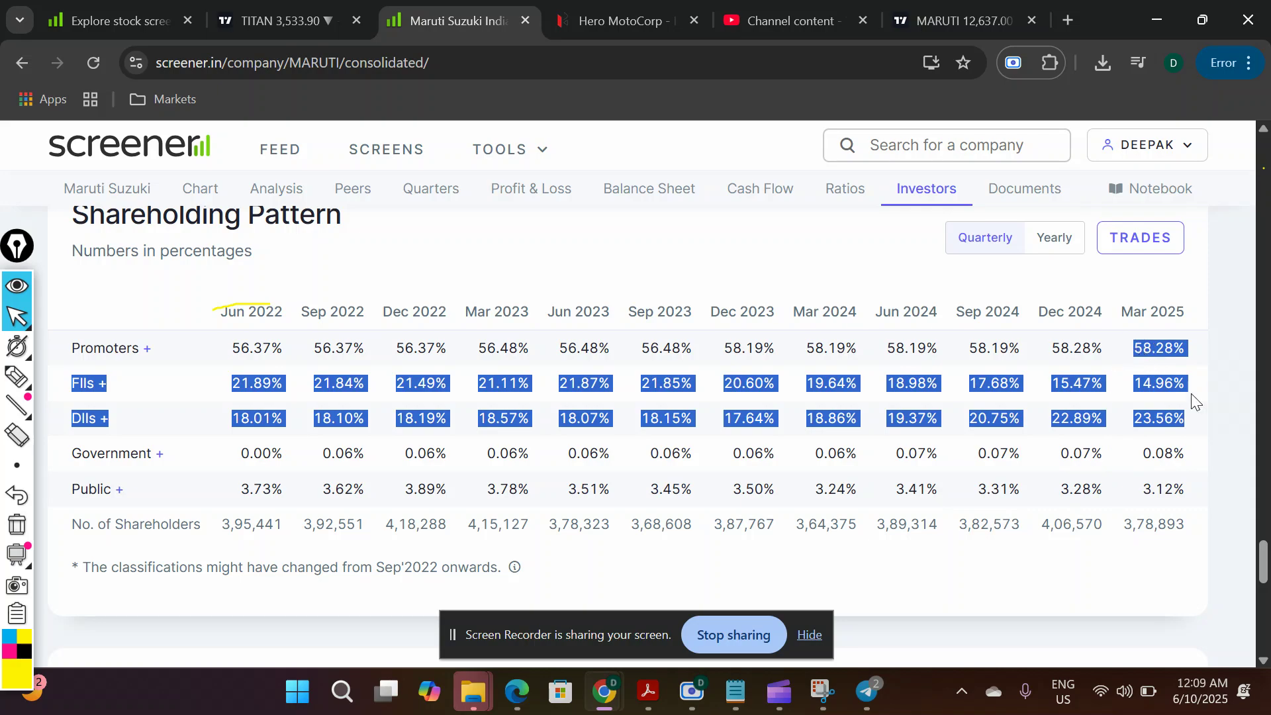
Open the stock screens page and start creating a new screen.
drag(1266, 549, 1263, 140)
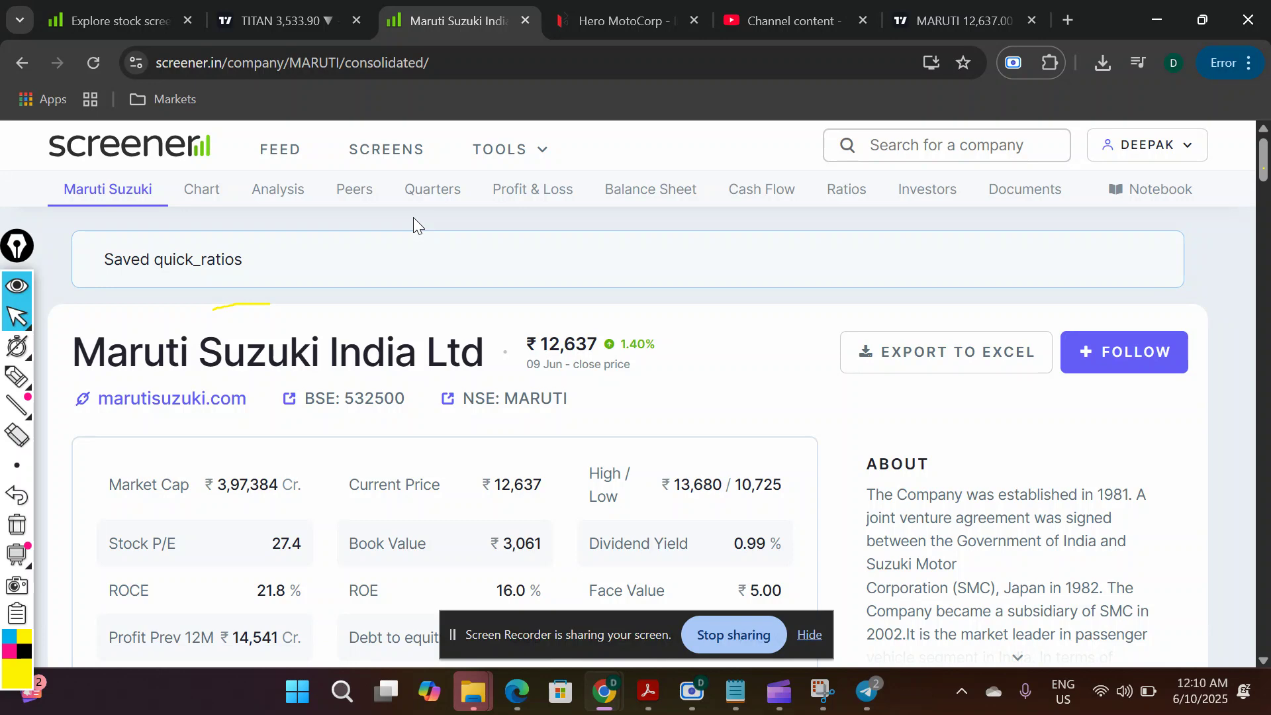
click(373, 150)
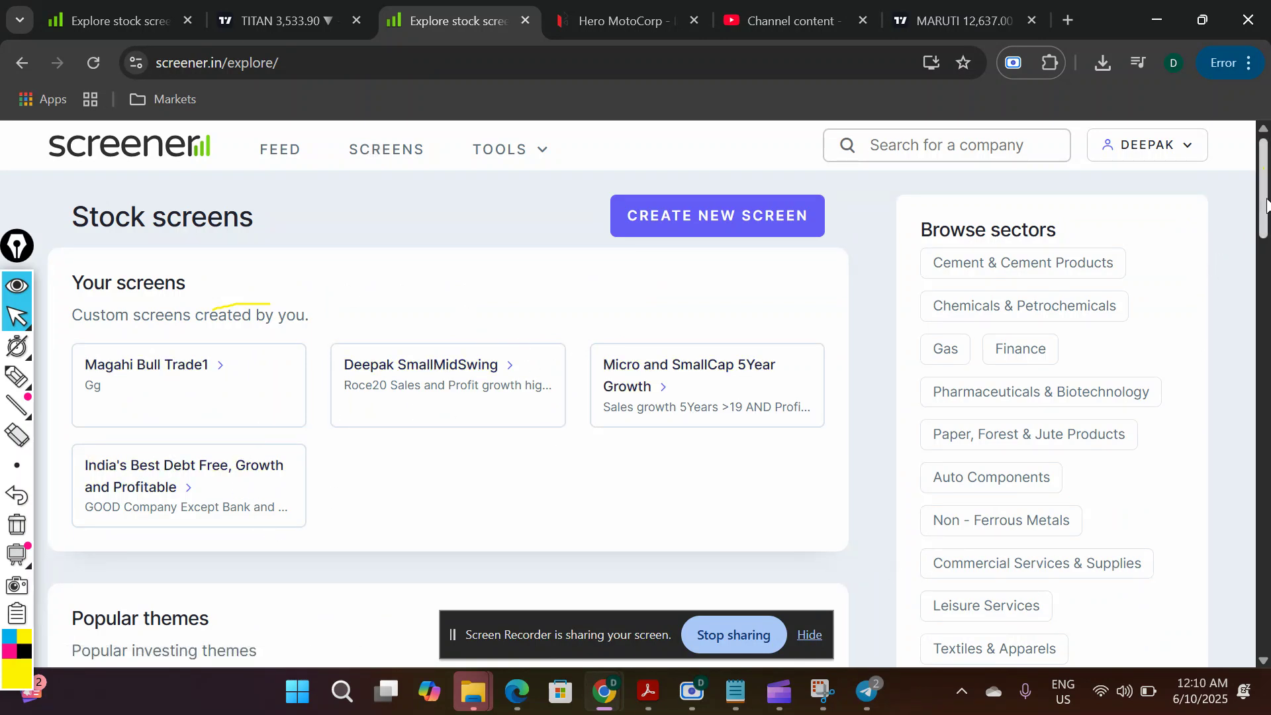
drag(1264, 200, 1263, 200)
click(782, 231)
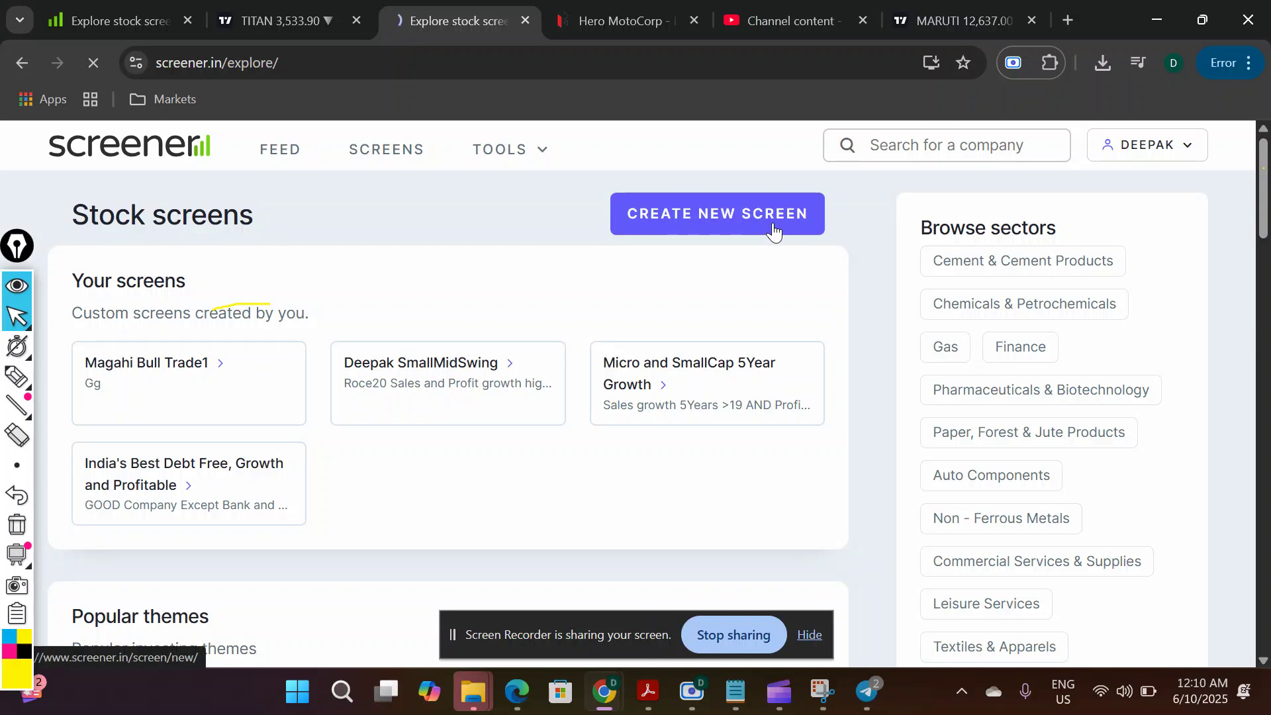
Run the query "Market Capitalization >1000" and highlight the number of companies found.
click(481, 315)
text(m)
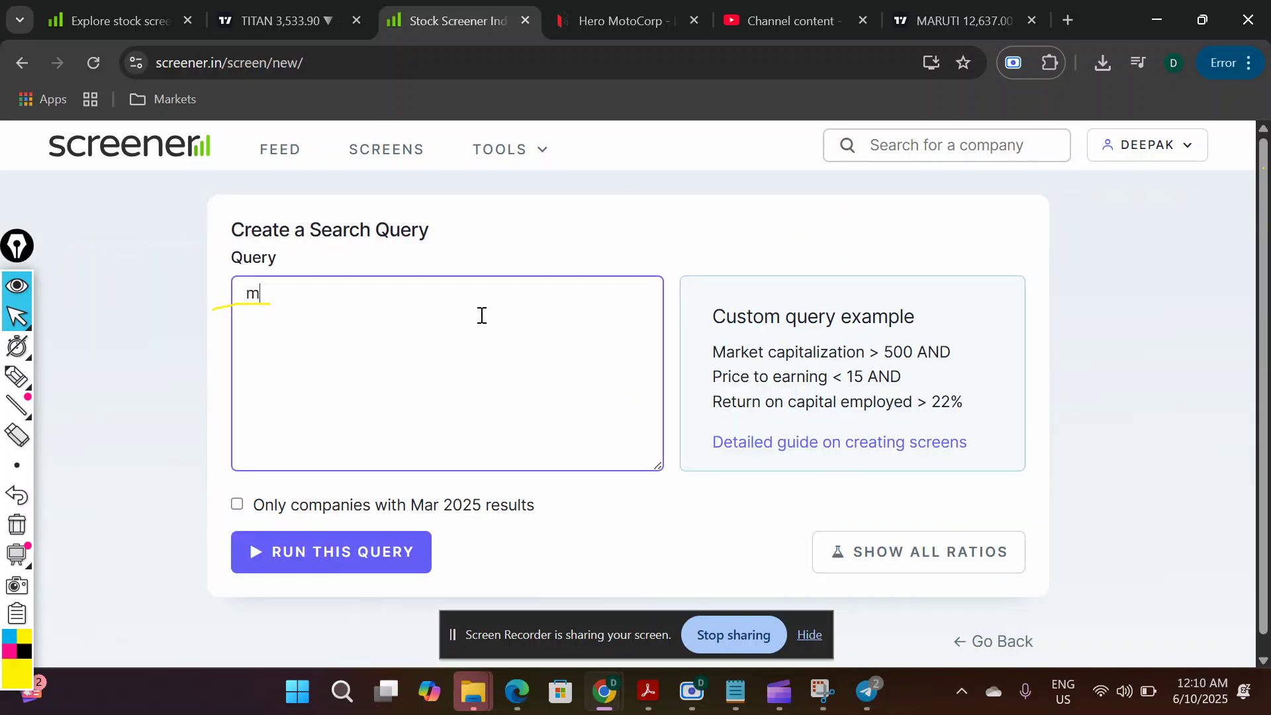
text(a)
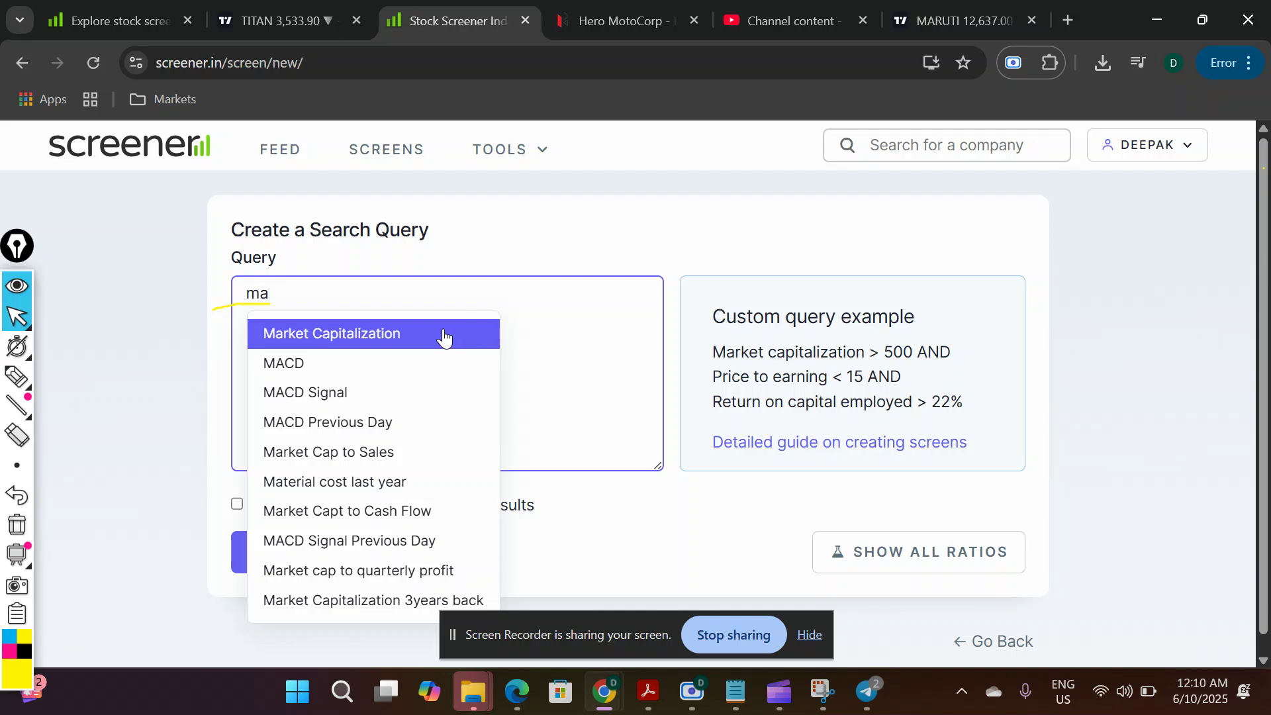
click(443, 337)
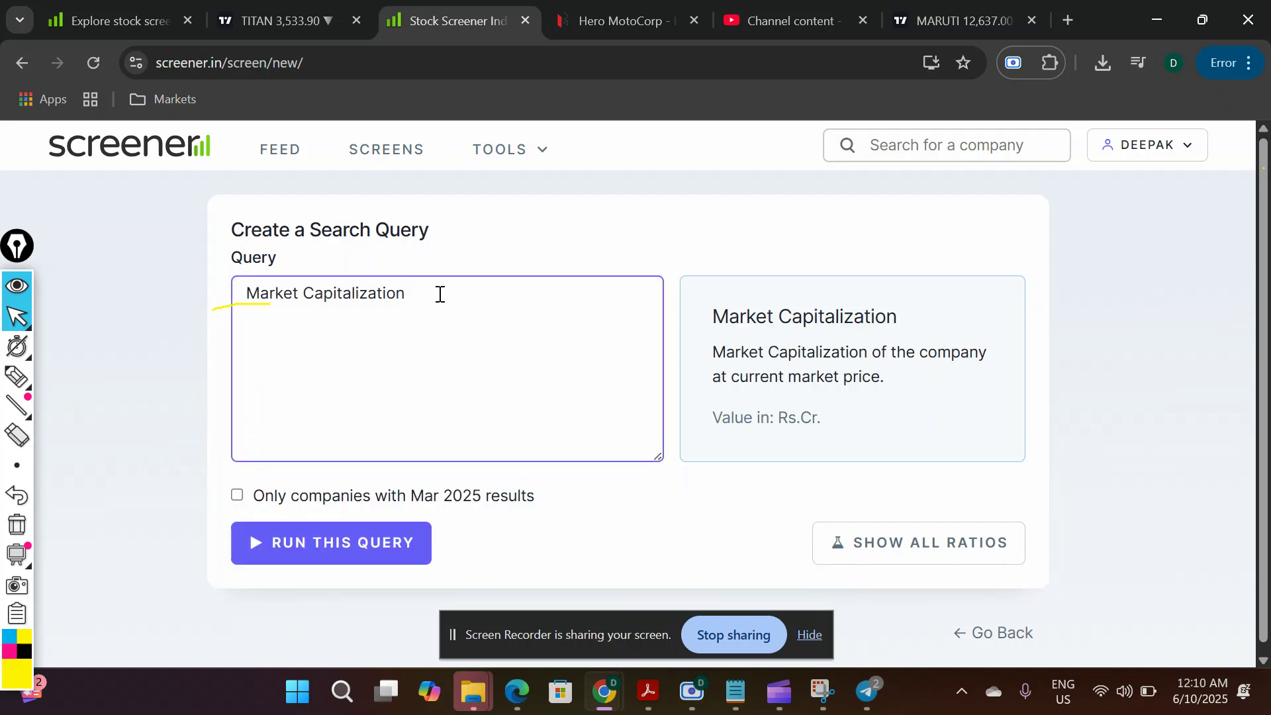
text(>1000)
click(353, 540)
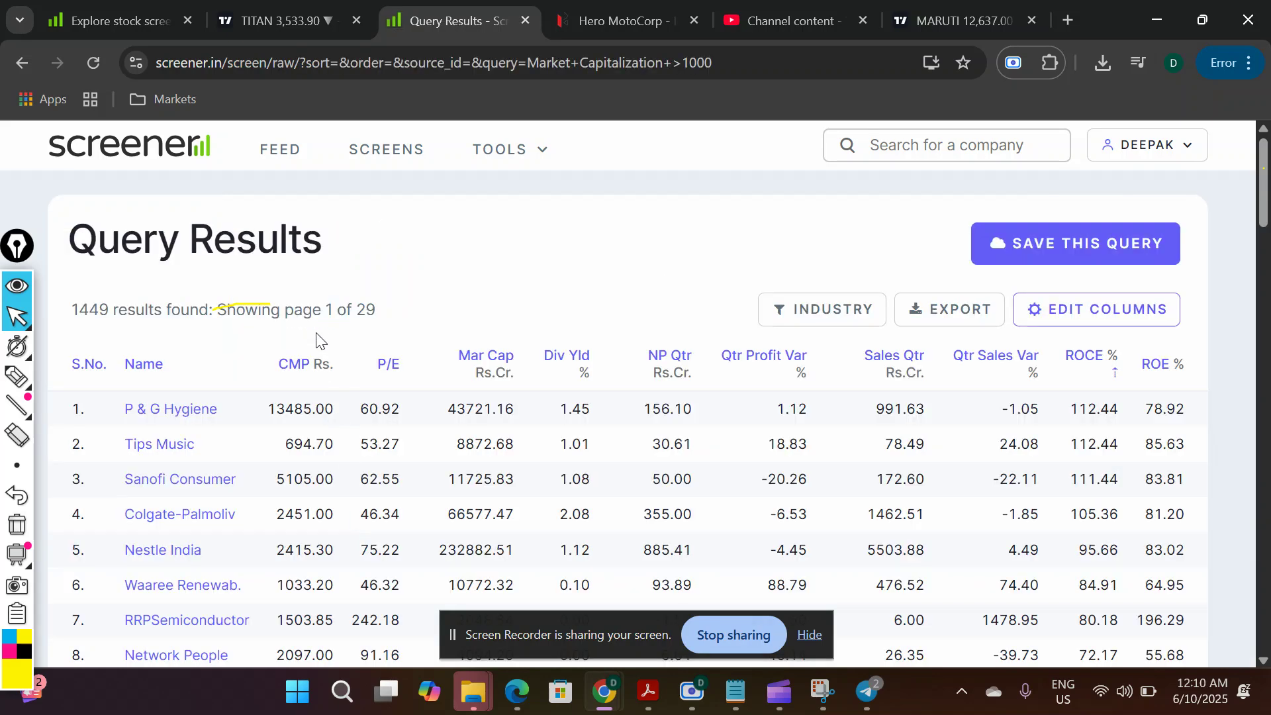
drag(113, 307, 65, 311)
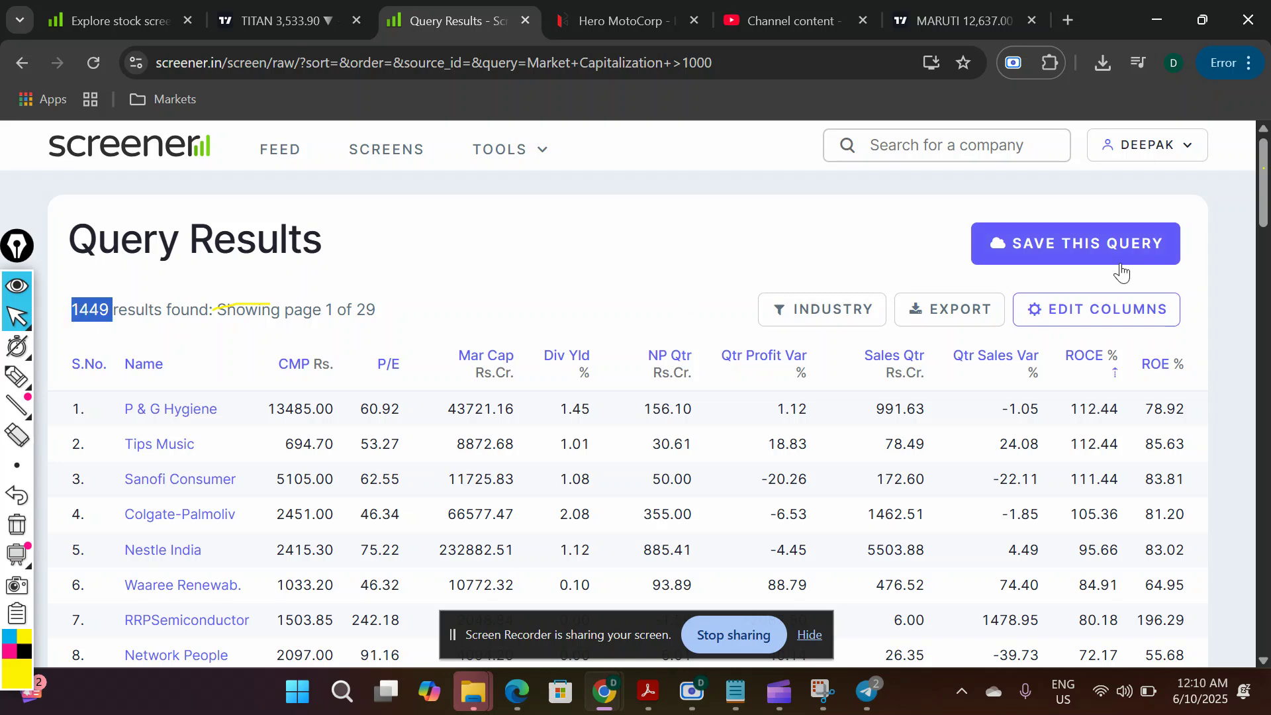
Raise the query's market capitalization threshold to 10000, rerun it and highlight the result count.
scroll(1249, 447, down, 15)
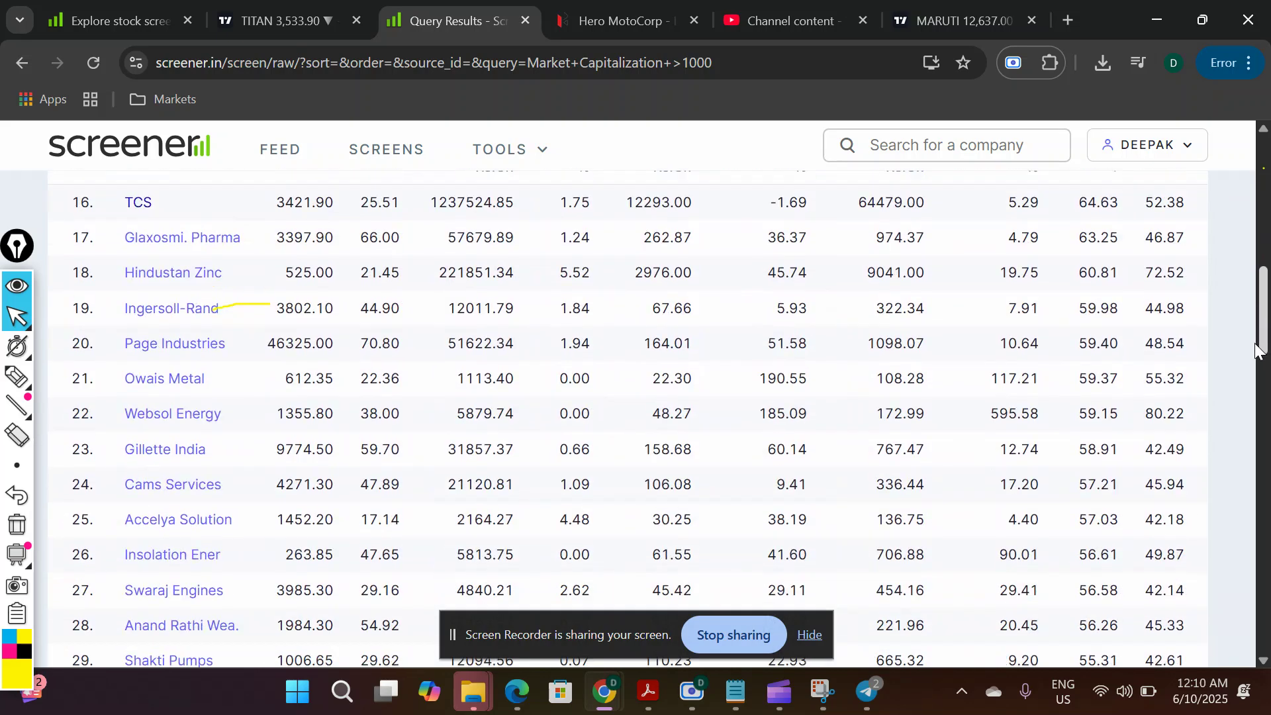
scroll(1249, 447, down, 9)
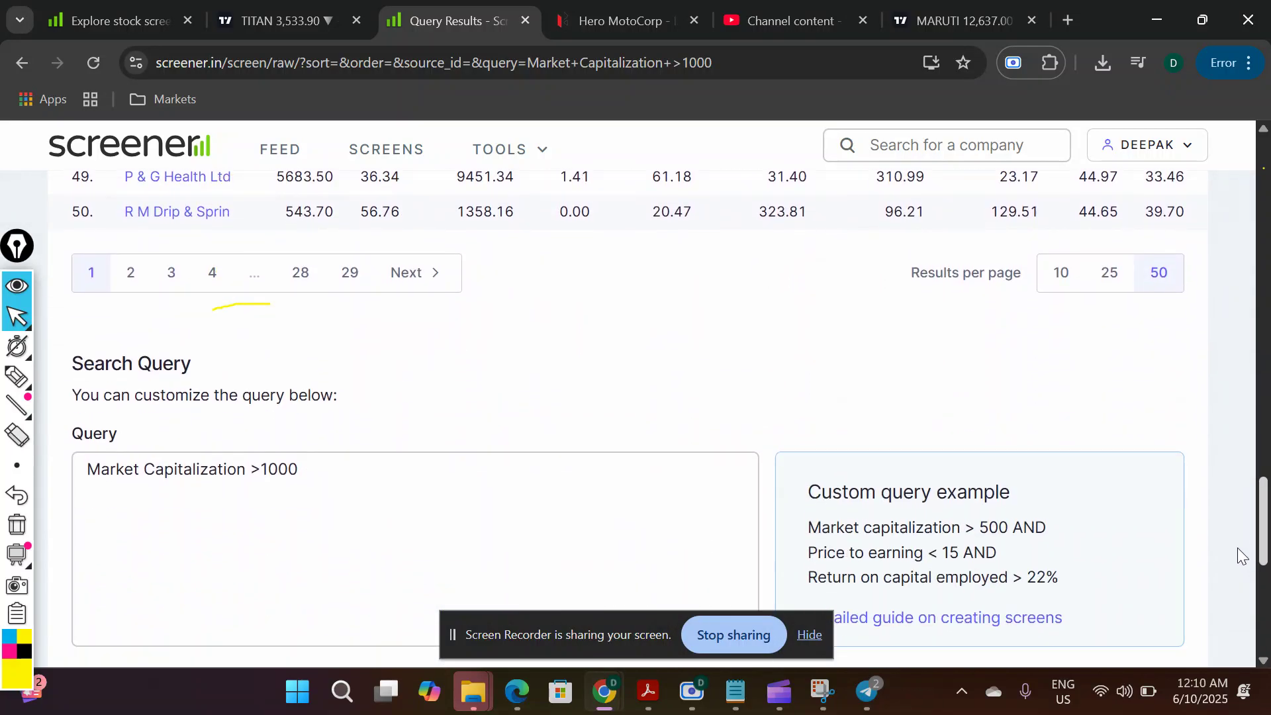
click(334, 457)
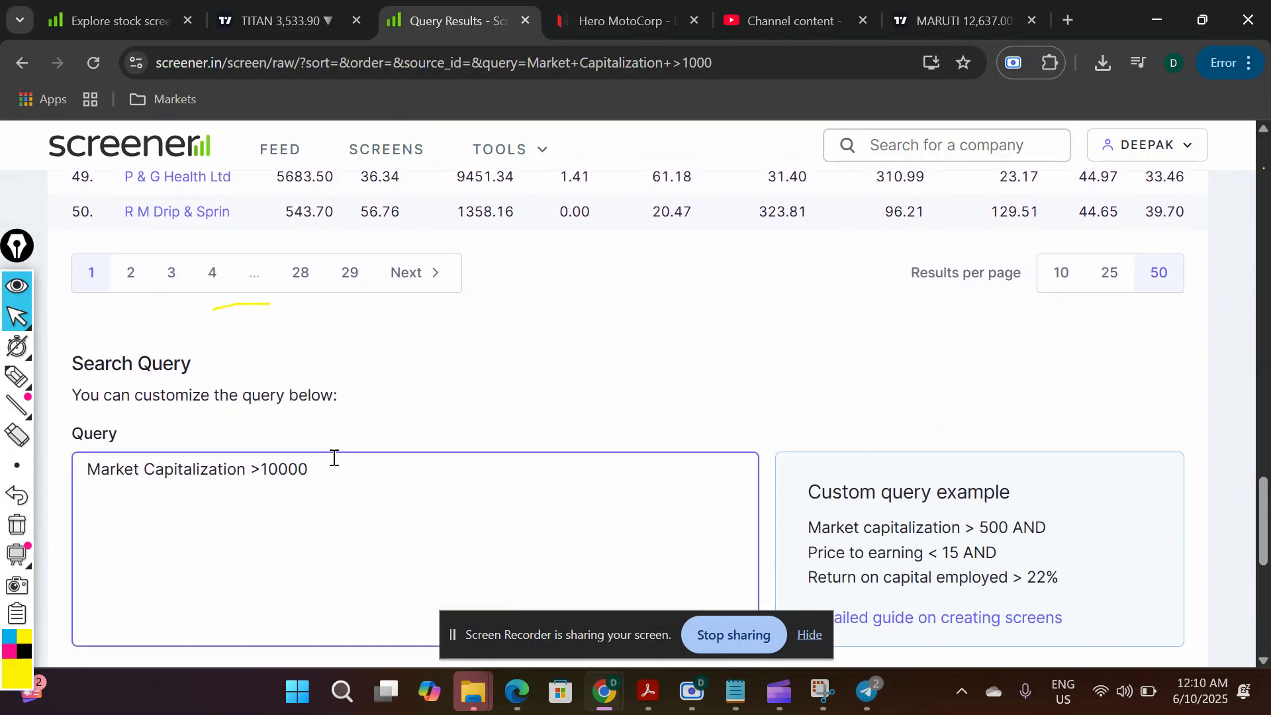
drag(1265, 500, 1265, 527)
scroll(1125, 516, down, 1)
click(218, 523)
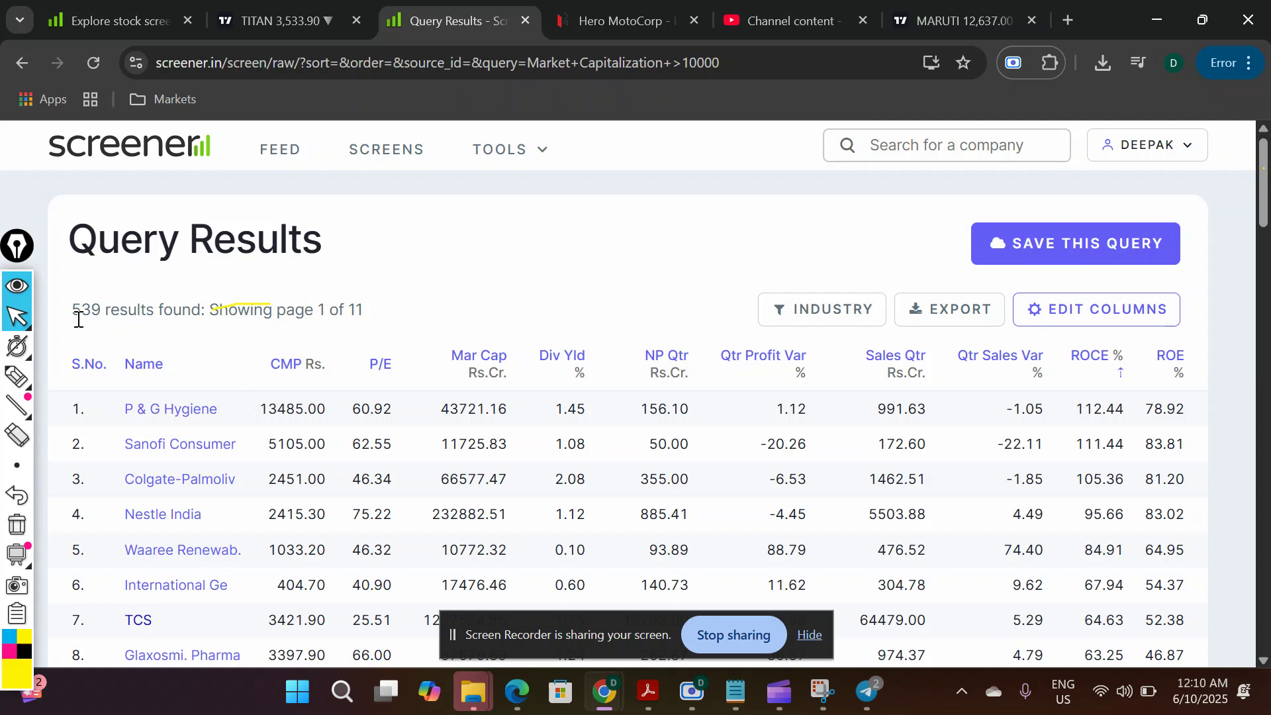
drag(70, 318, 106, 325)
Extend the search query with the condition "AND Return on capital employed >15", ending the line with another AND.
drag(1264, 199, 1264, 457)
scroll(749, 548, down, 6)
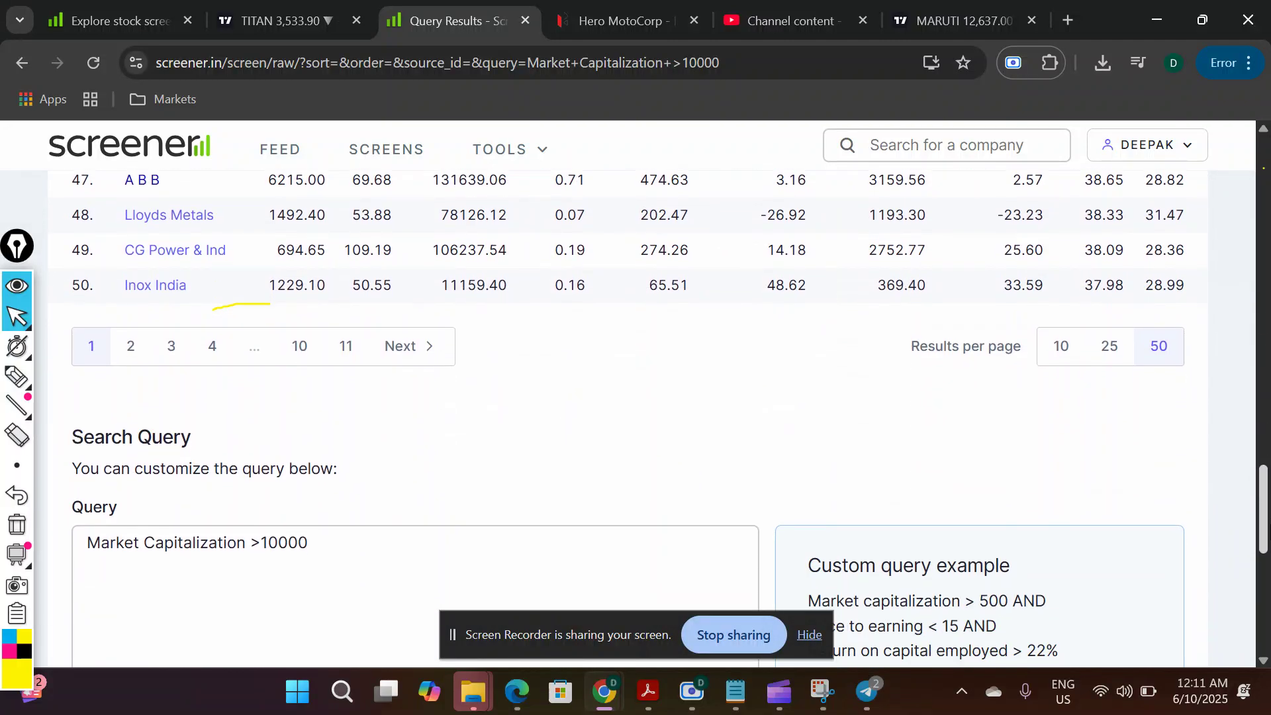
click(581, 544)
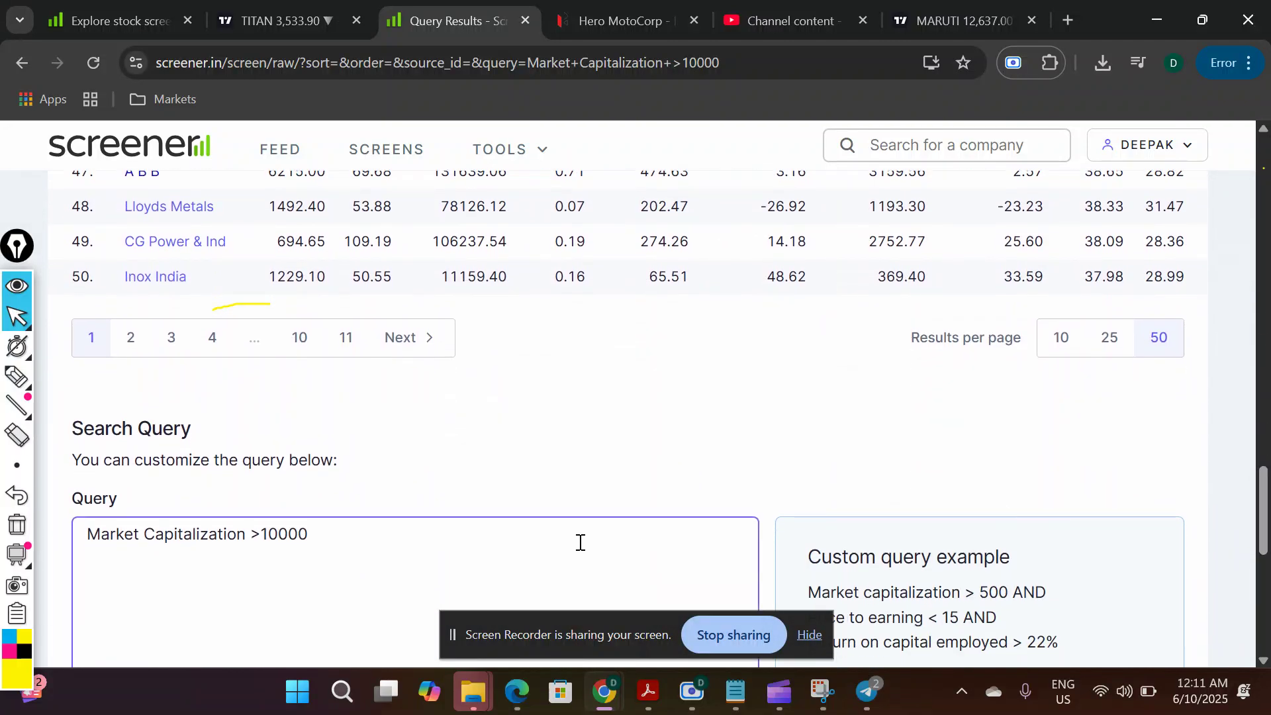
text(and)
key(Return)
text(oce)
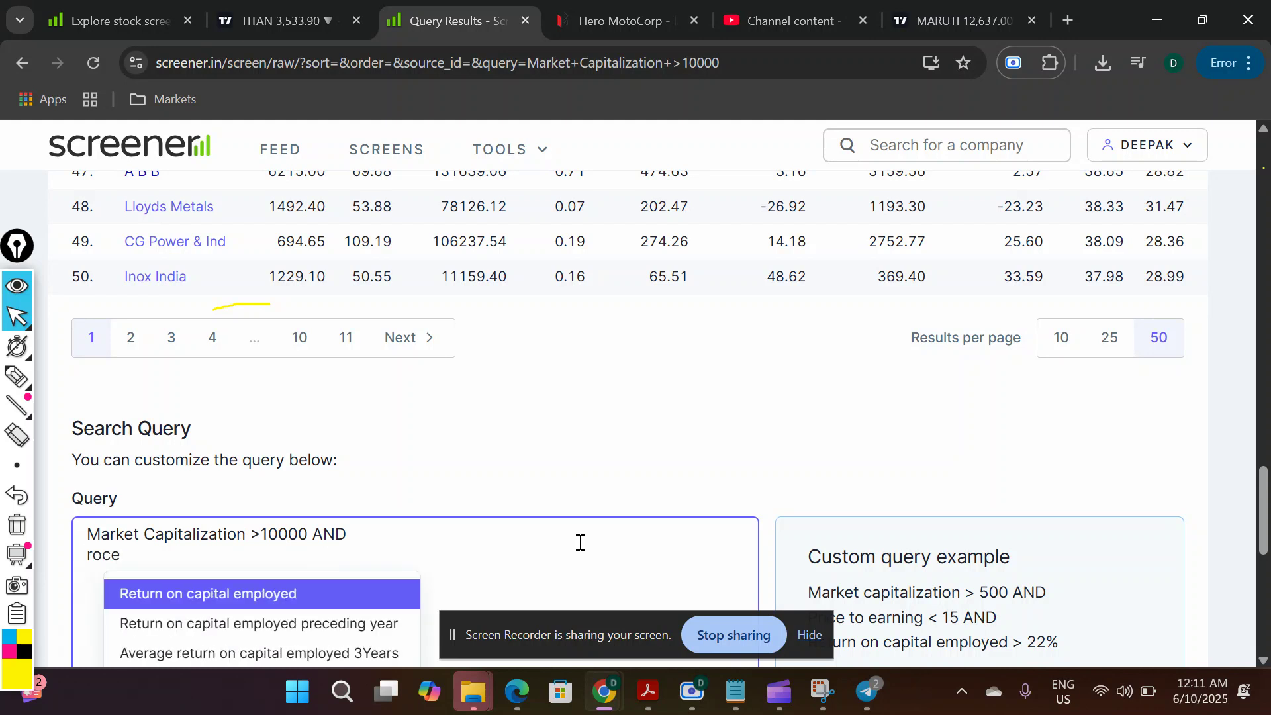
click(380, 597)
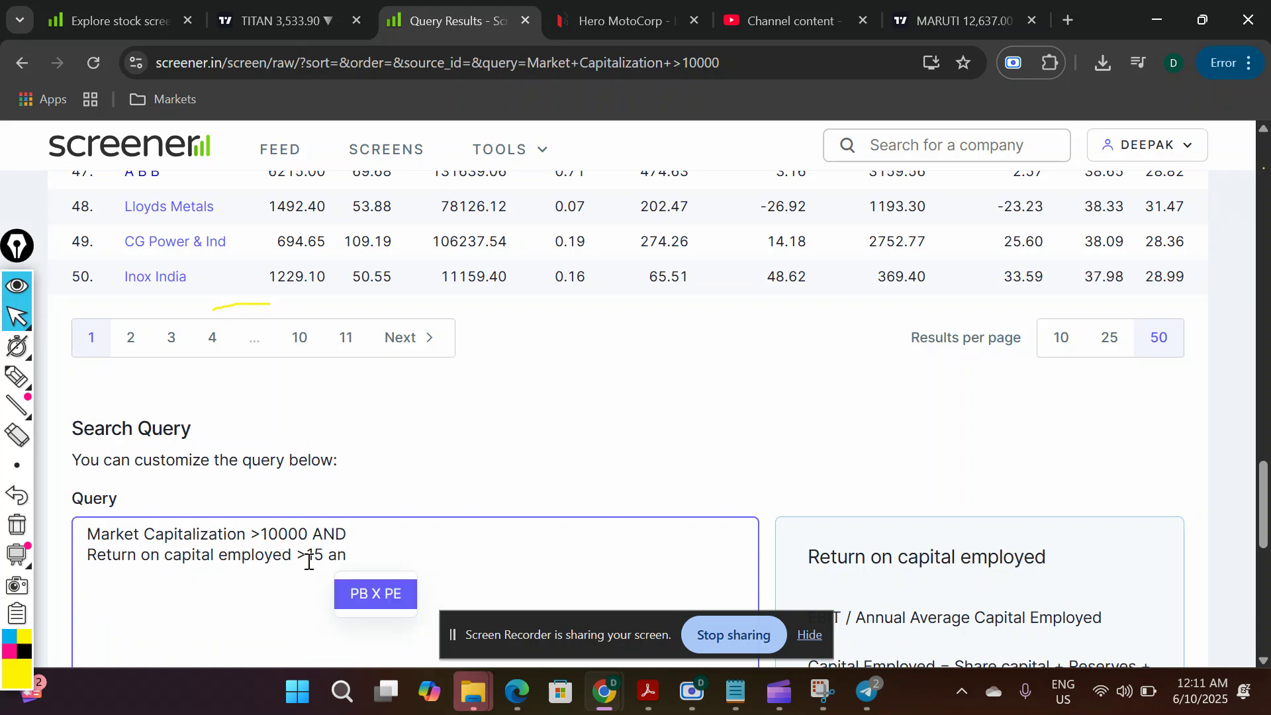
text(>15 and)
key(Return)
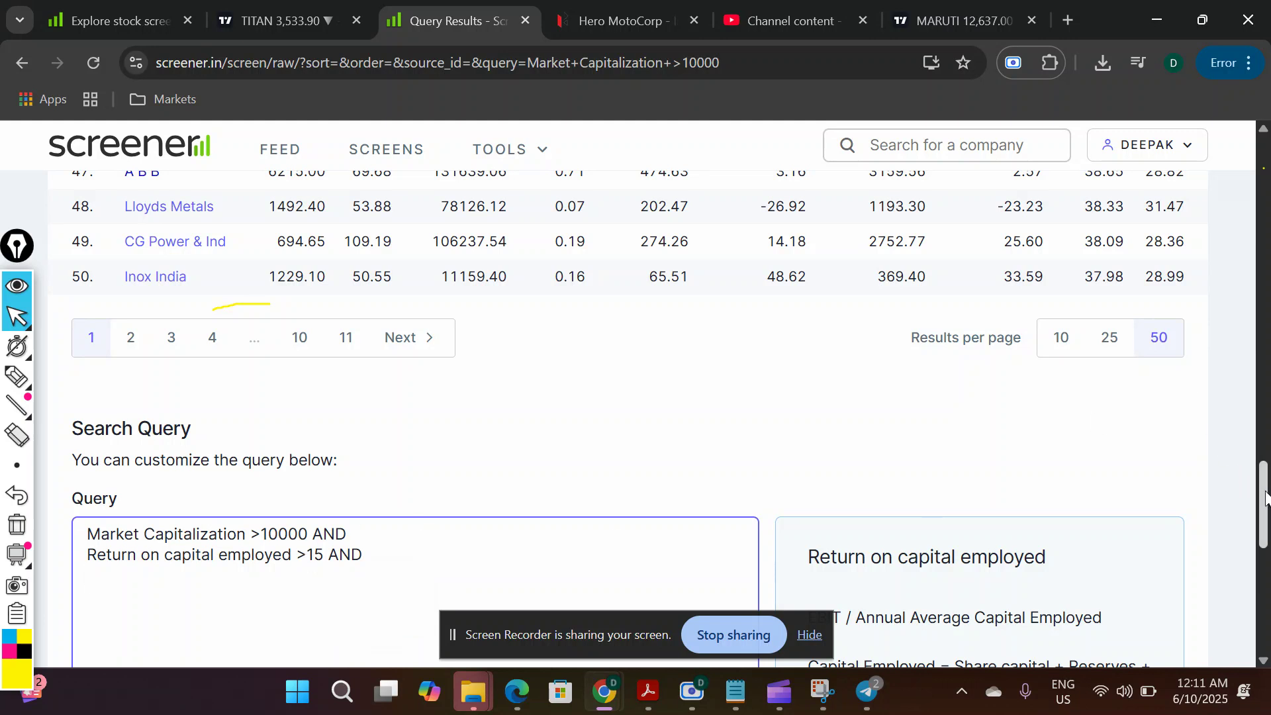
Add the condition "Sales growth >10" to the query, run it and highlight the result count.
scroll(1265, 497, down, 3)
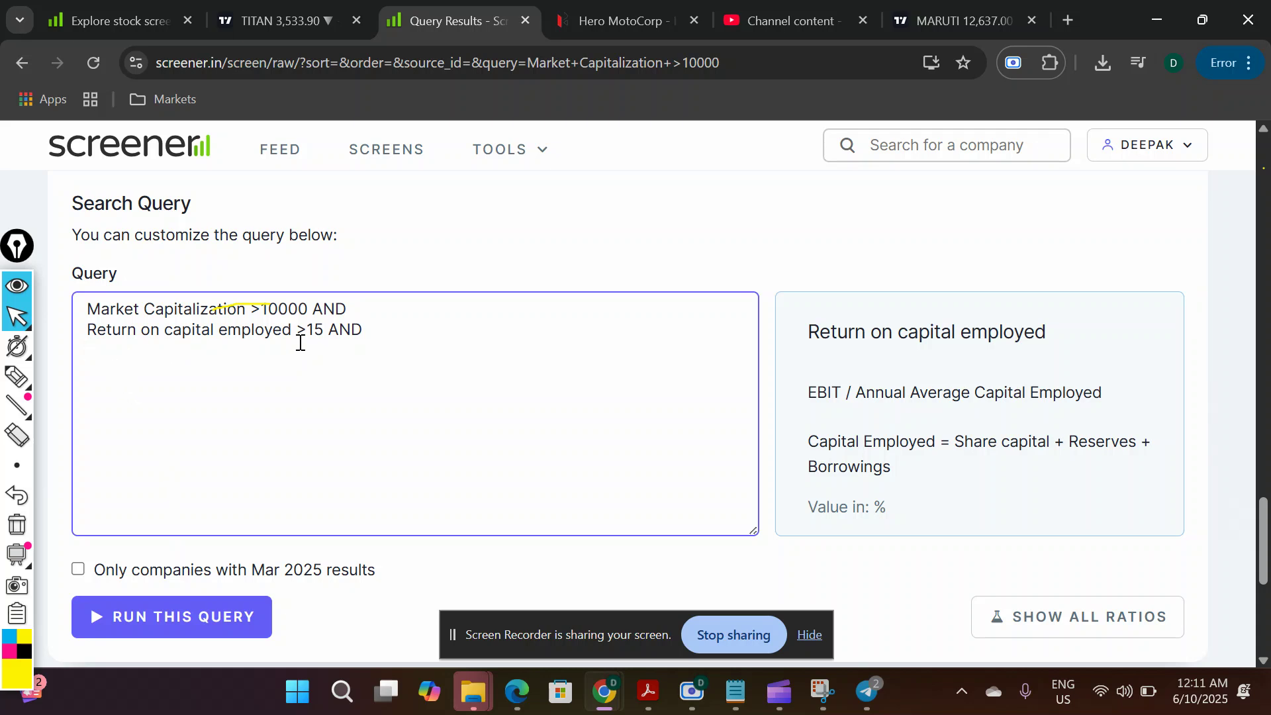
text(sal)
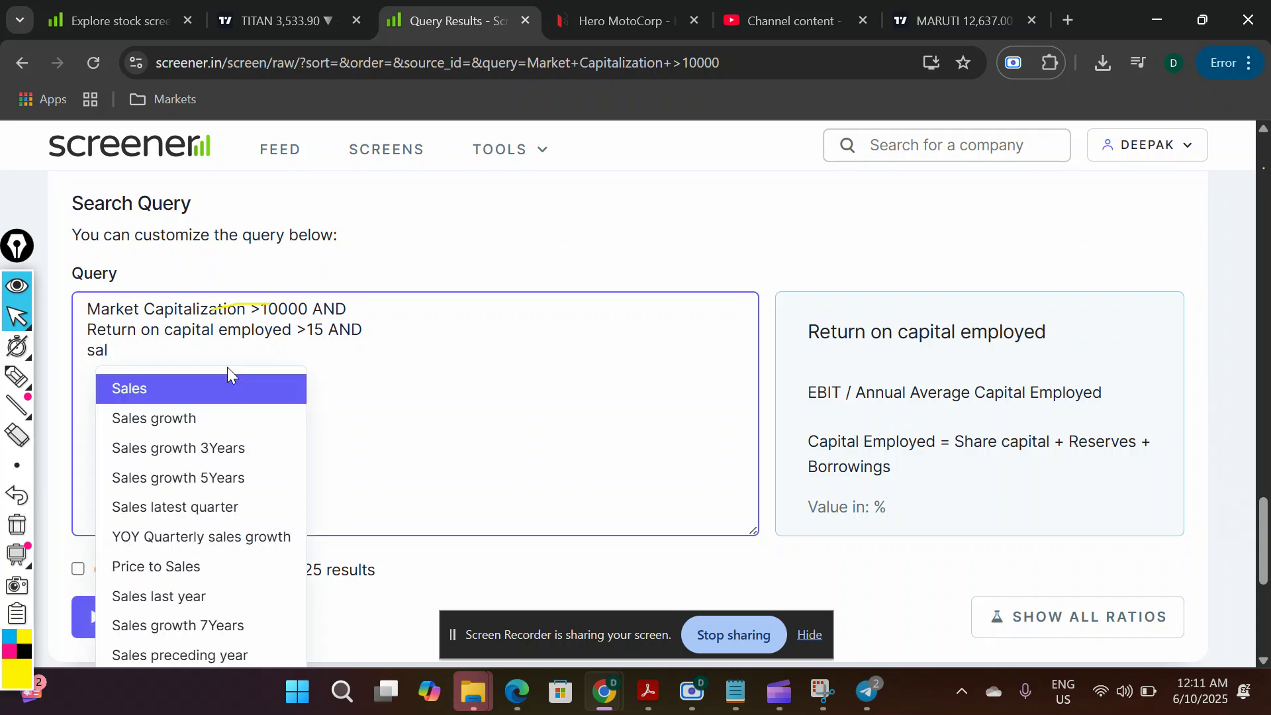
click(212, 418)
click(220, 353)
text(>10)
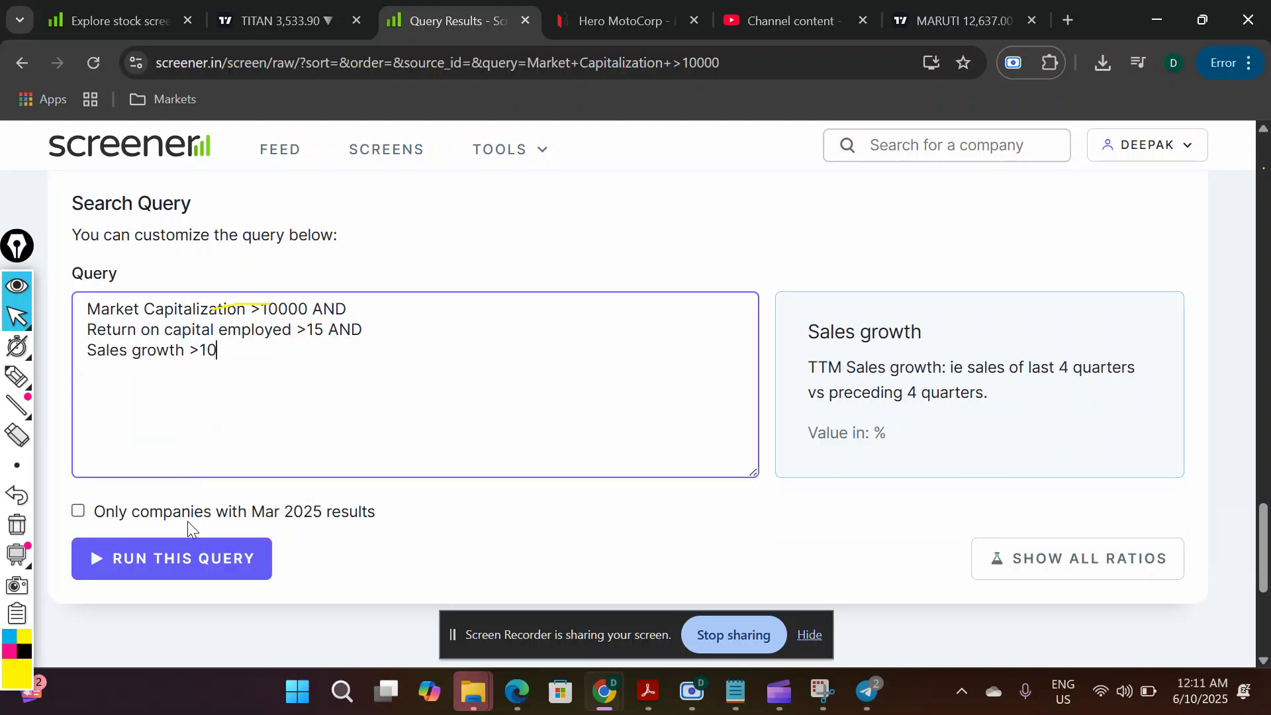
click(184, 558)
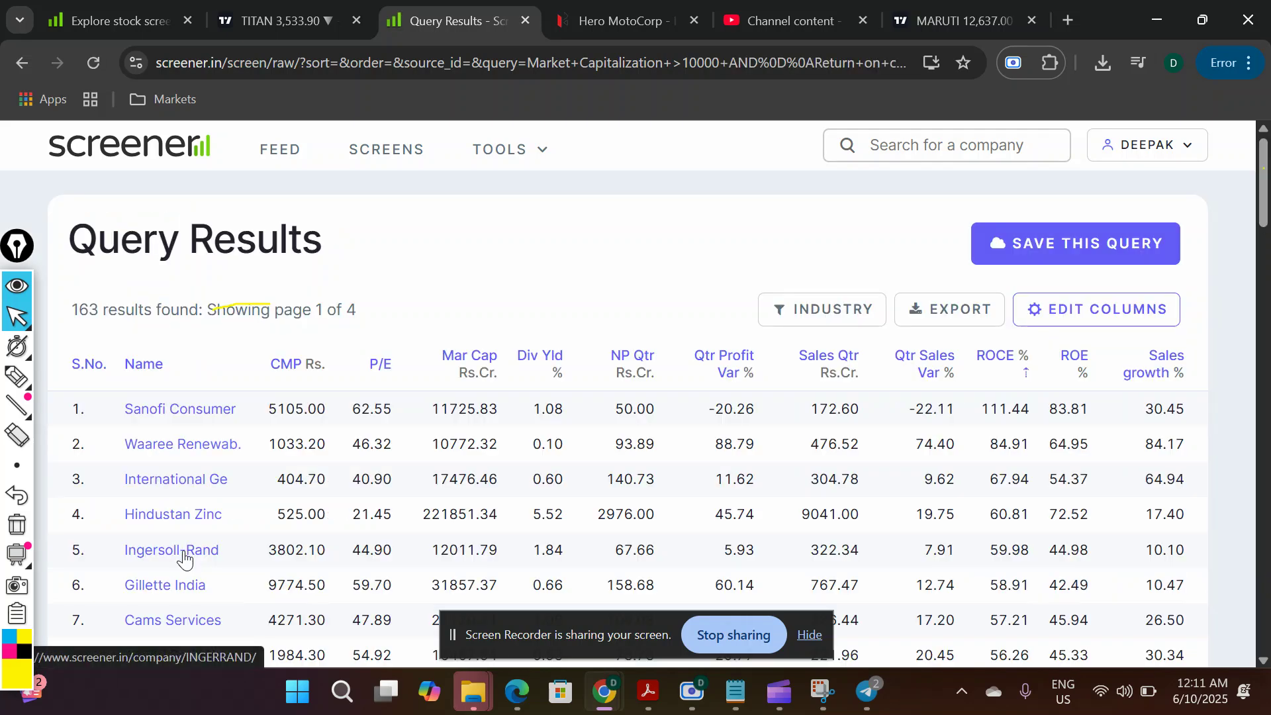
drag(71, 313, 245, 347)
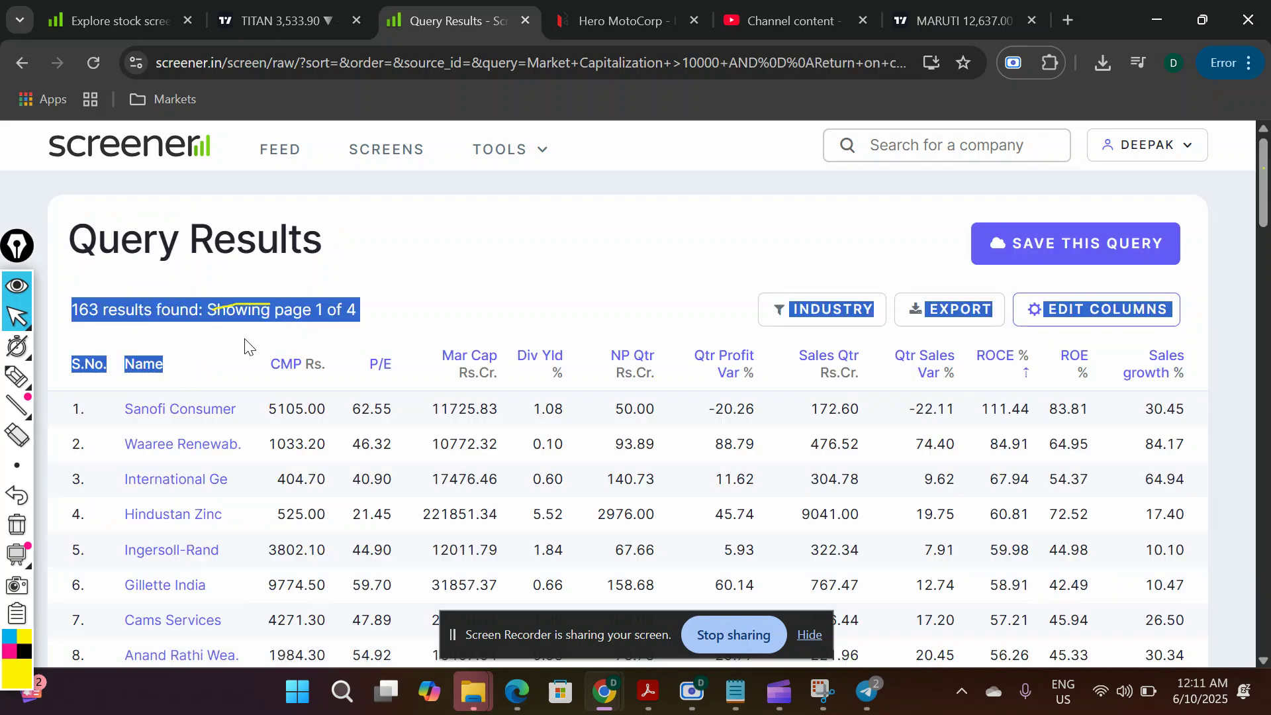
click(419, 312)
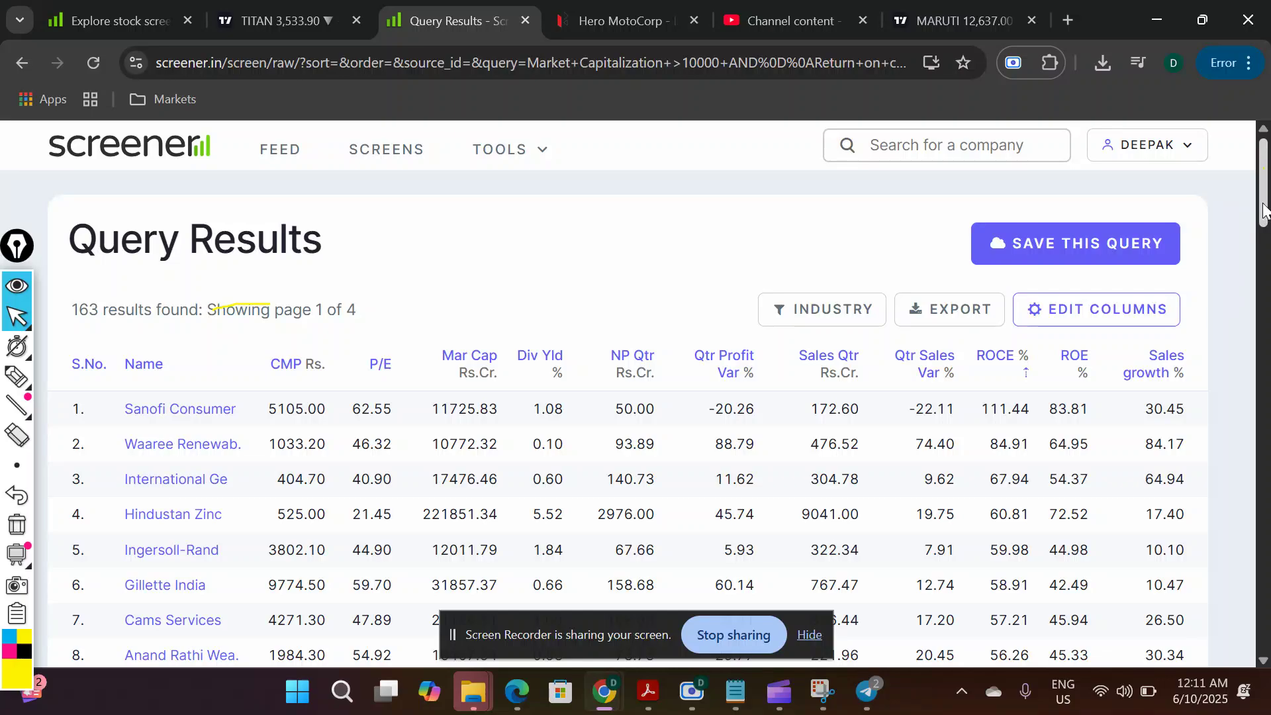
Append AND after the "Sales growth >10" condition in the search query and begin a new line.
scroll(1263, 264, down, 3)
drag(1263, 264, 1264, 560)
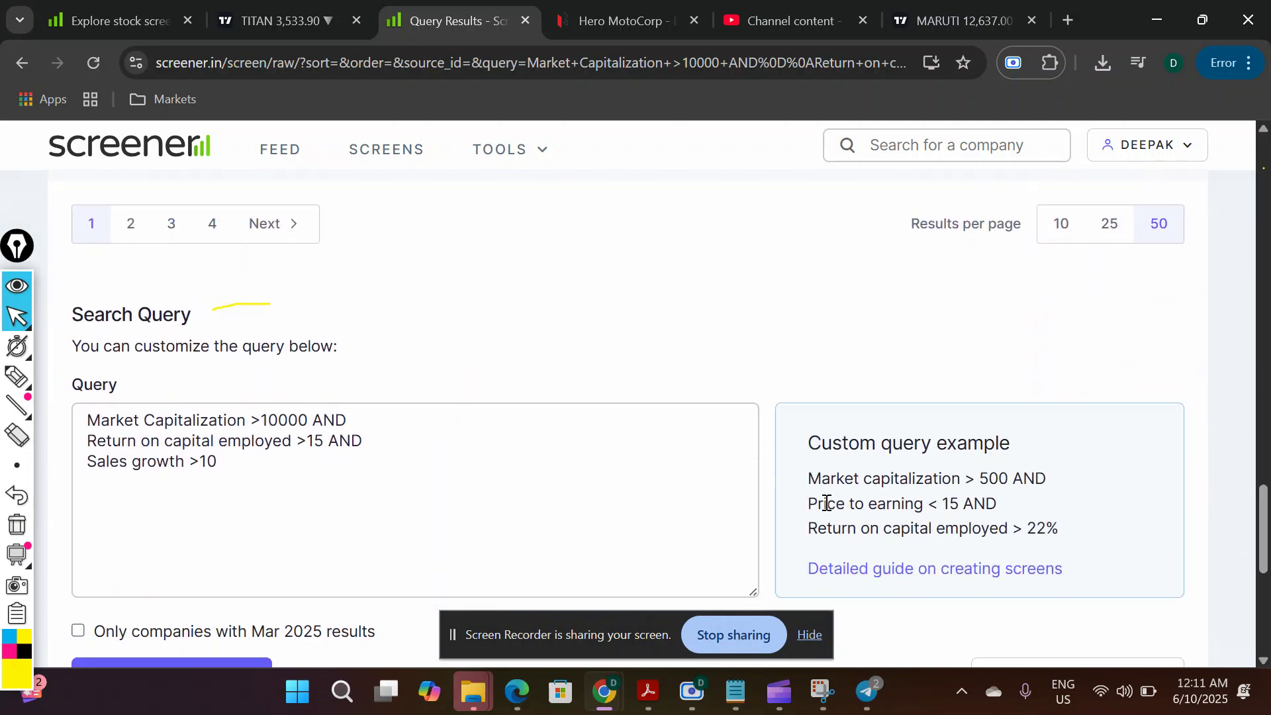
click(482, 476)
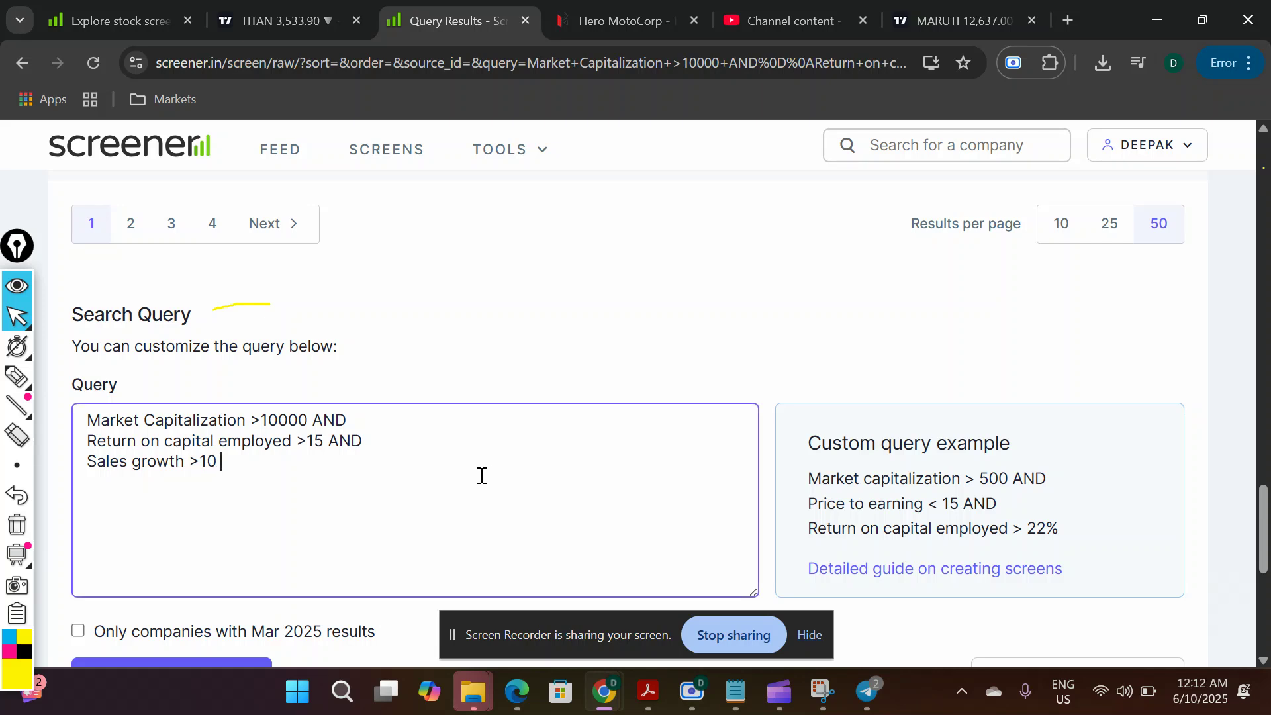
text(AND)
key(Return)
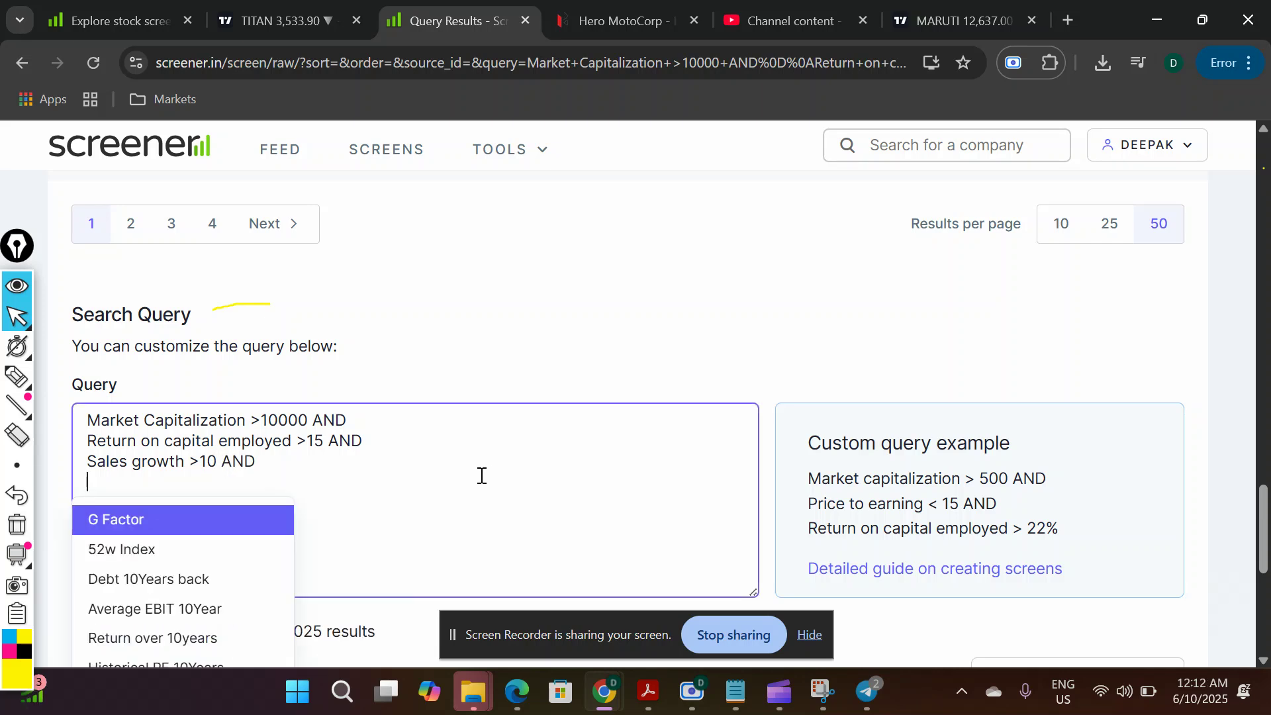
text(las)
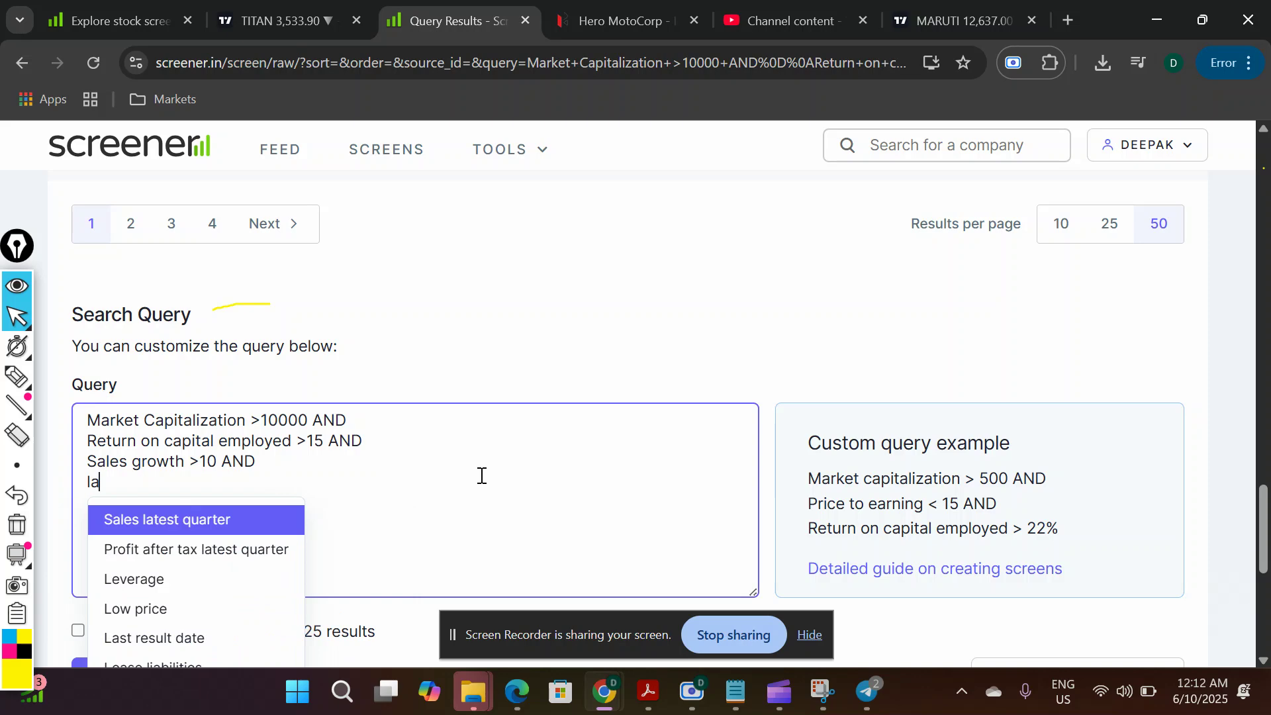
key(BackSpace)
key(BackSpace)
key(BackSpace)
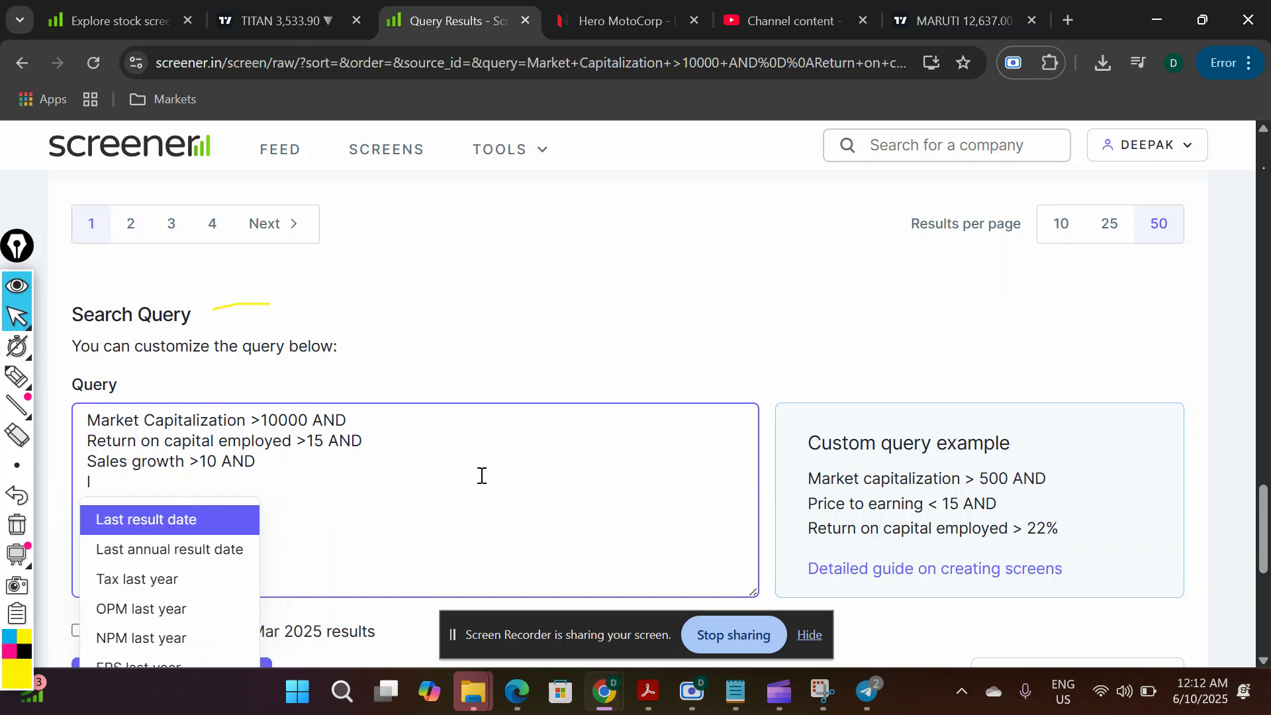
text(pre)
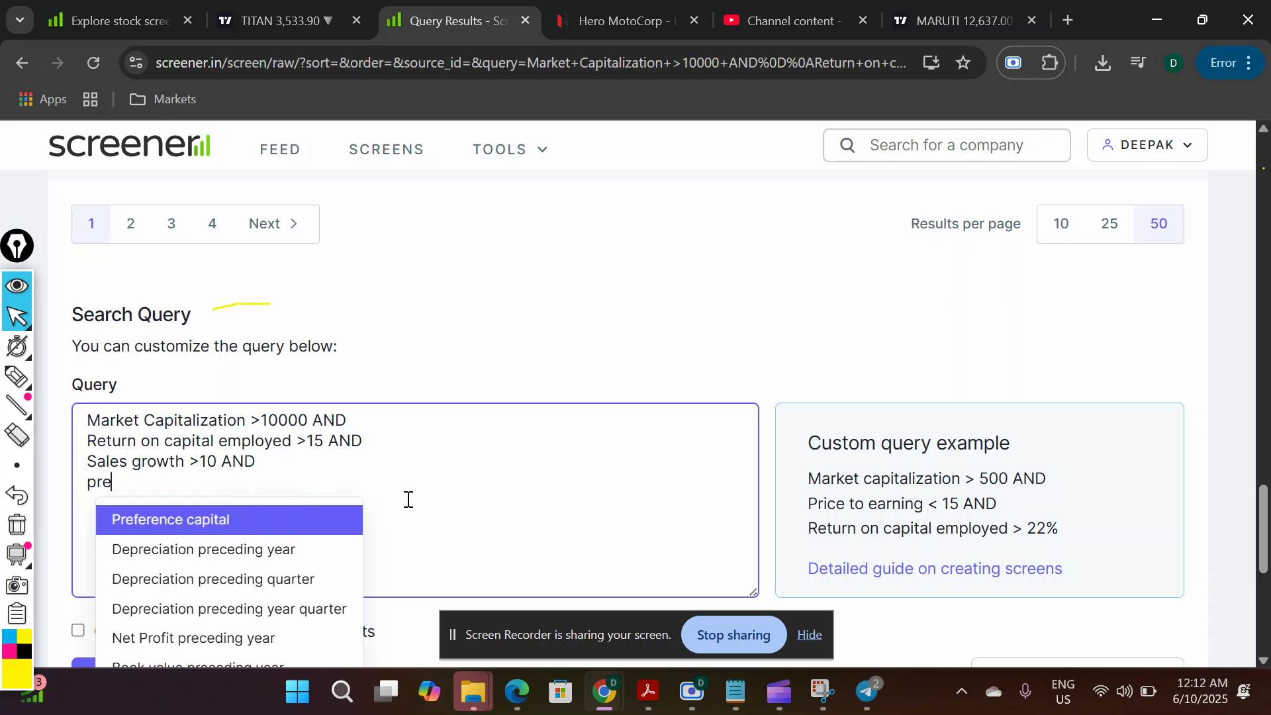
click(295, 563)
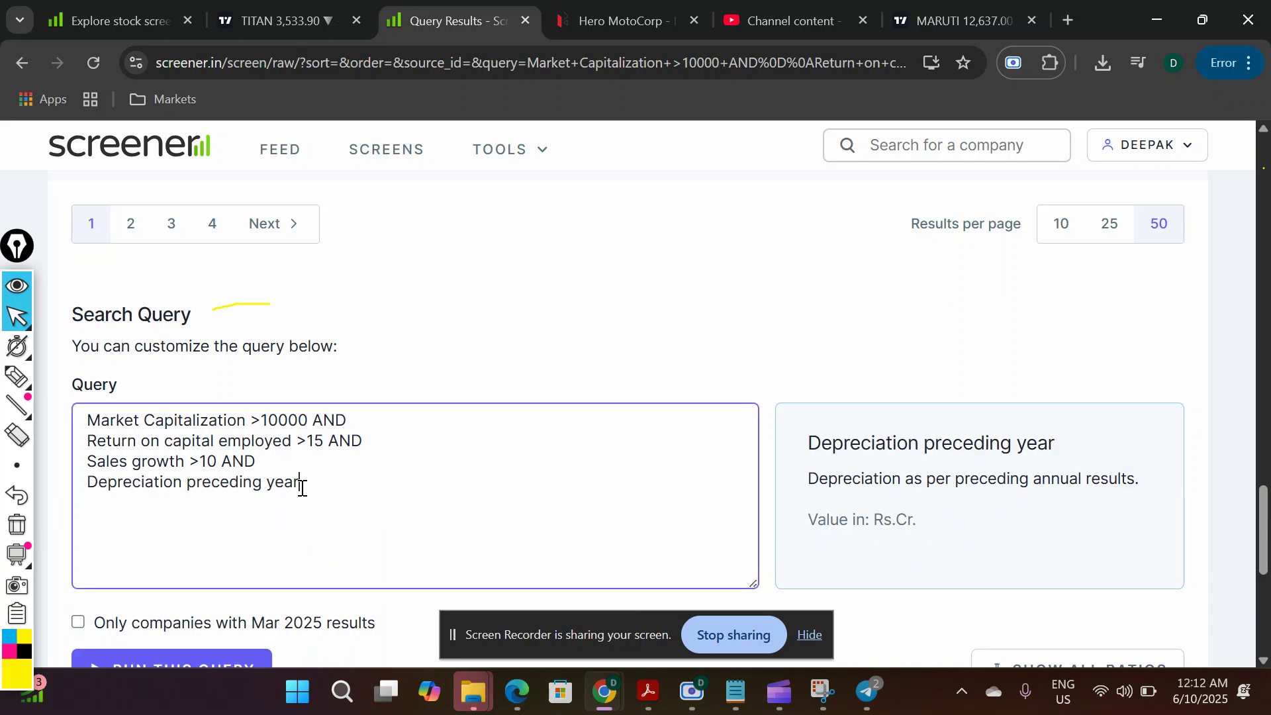
key(BackSpace)
key(BackSpace)
key(BackSpace)
key(BackSpace)
key(BackSpace)
key(BackSpace)
key(BackSpace)
key(BackSpace)
key(BackSpace)
key(BackSpace)
key(BackSpace)
key(BackSpace)
key(BackSpace)
key(BackSpace)
key(BackSpace)
key(BackSpace)
key(BackSpace)
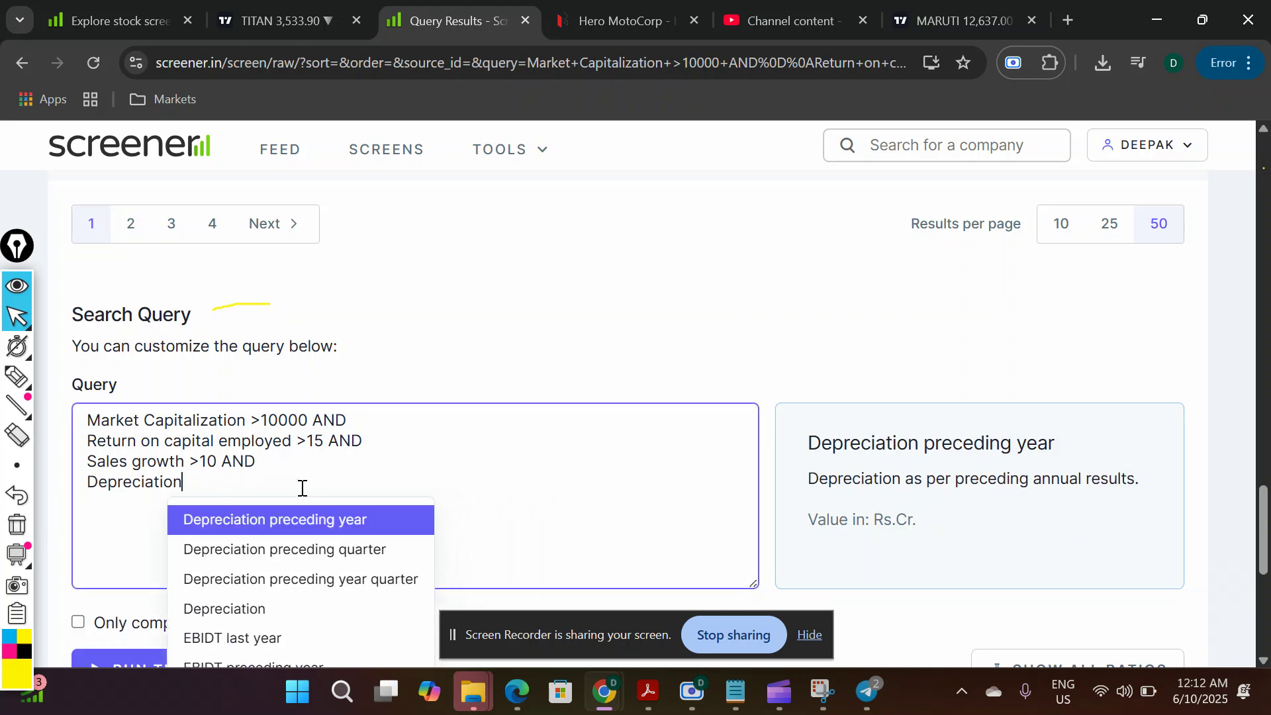
key(BackSpace)
key(BackSpace)
key(BackSpace)
key(BackSpace)
key(BackSpace)
key(BackSpace)
key(BackSpace)
key(BackSpace)
key(BackSpace)
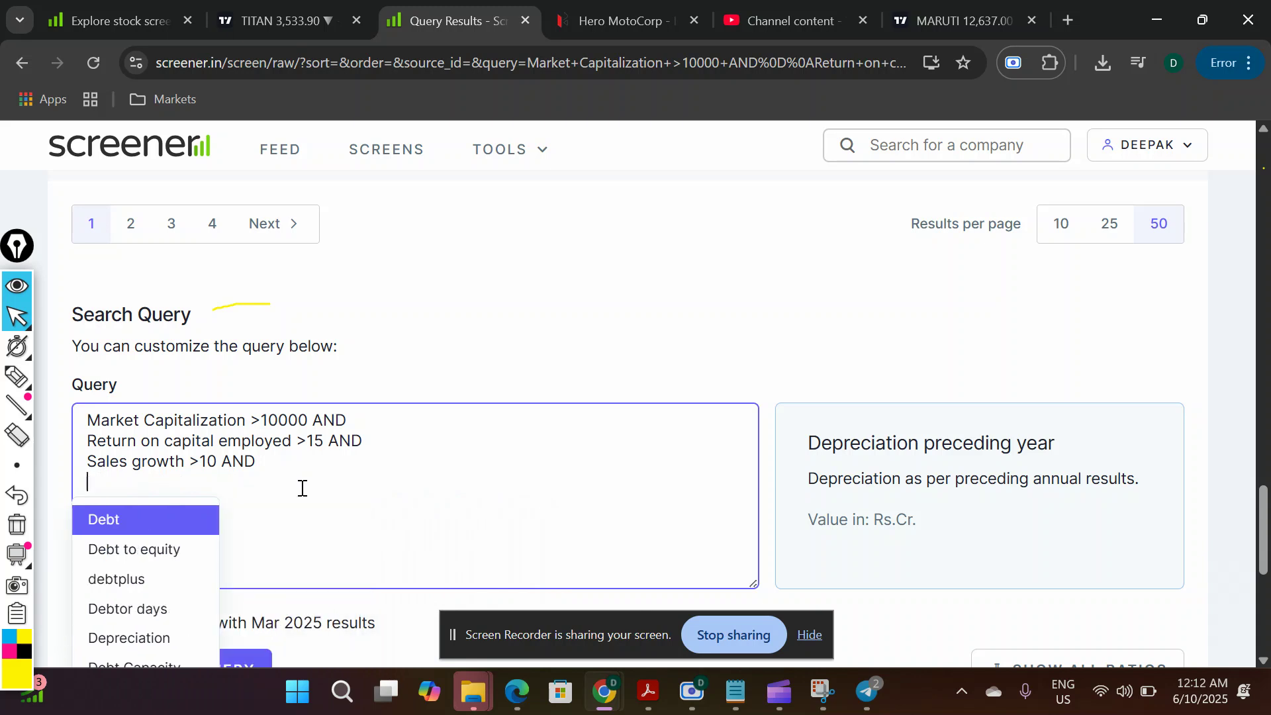
Add the condition "Profit after tax >100" to the search query, using the 12-month ratio suggestions, and run it.
text(12 mo)
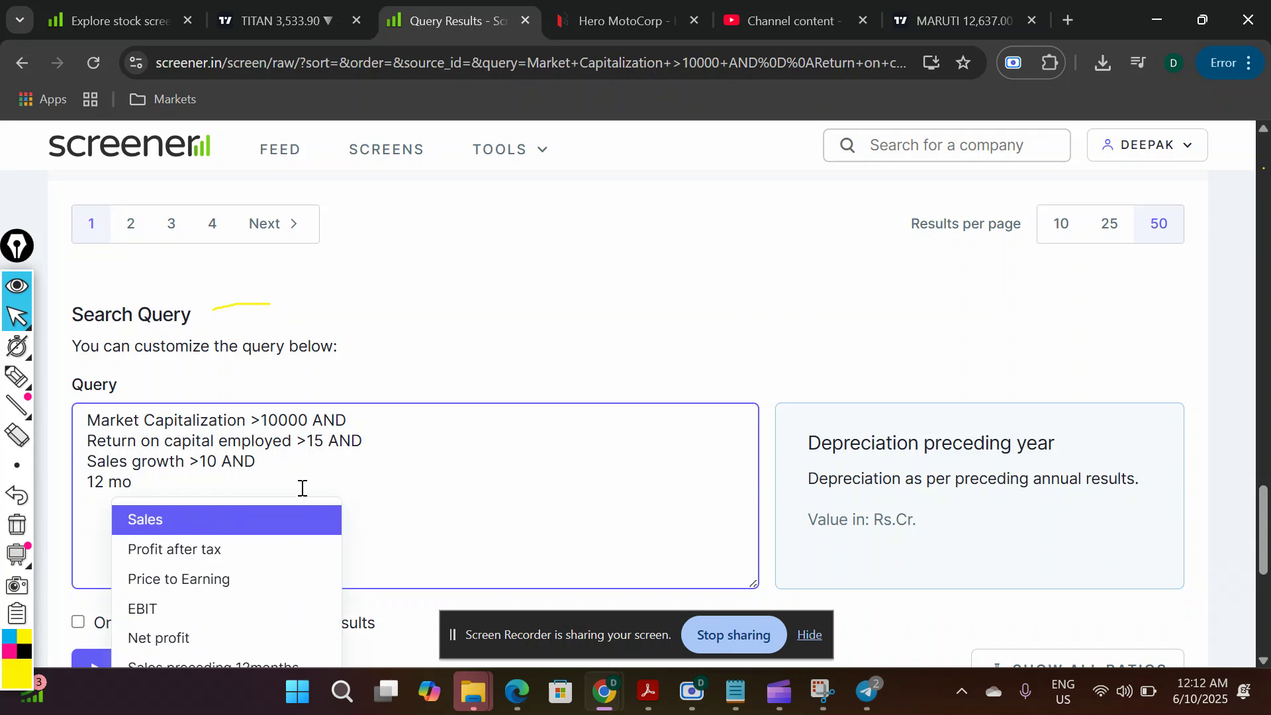
text(nth)
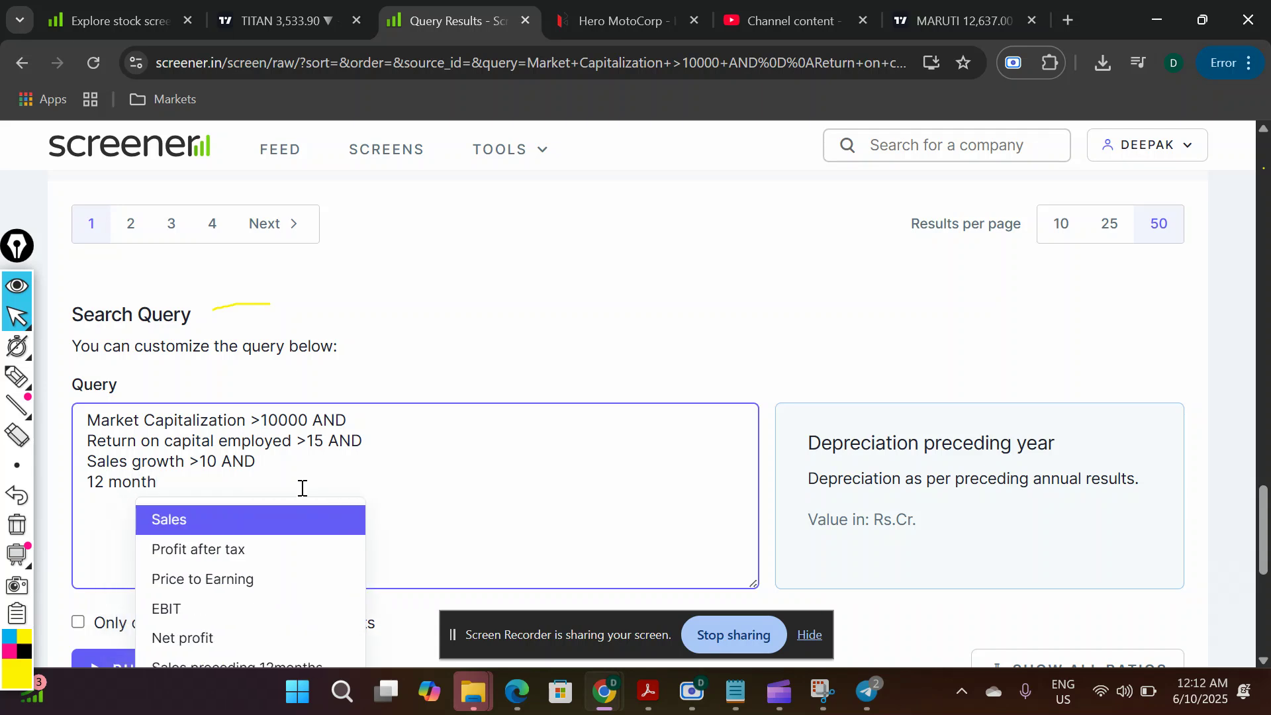
click(268, 553)
click(227, 484)
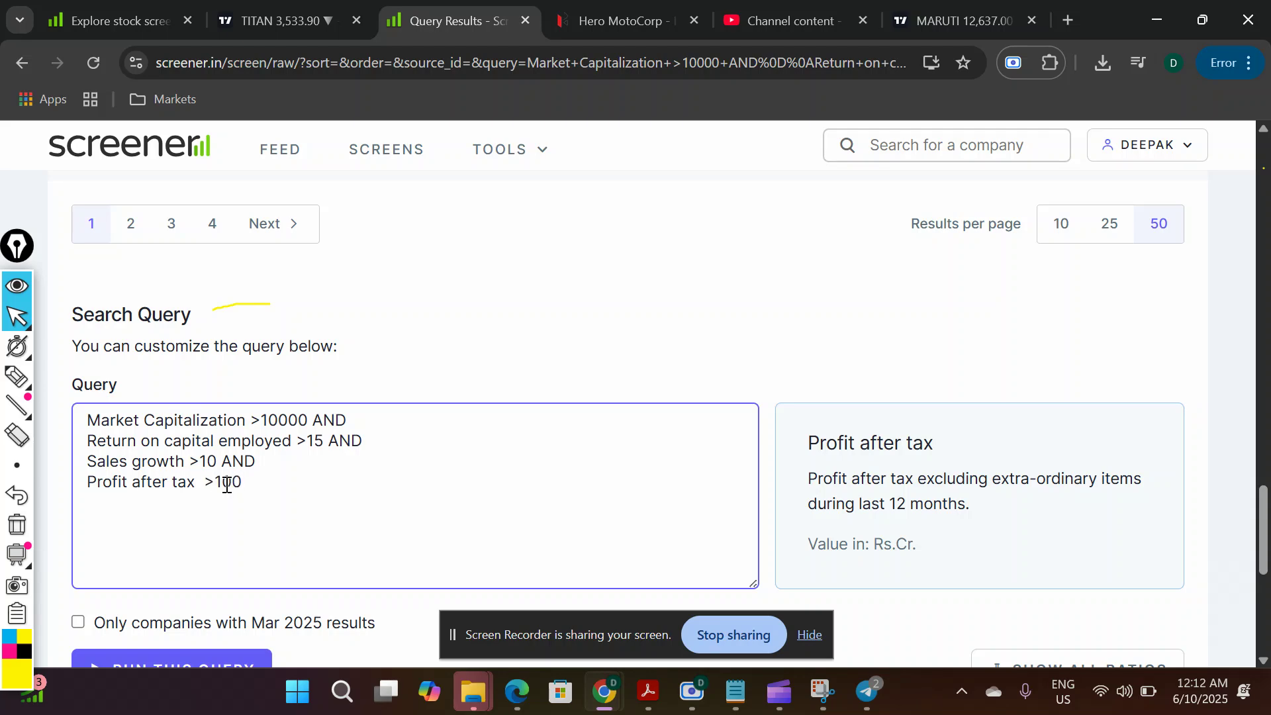
click(176, 661)
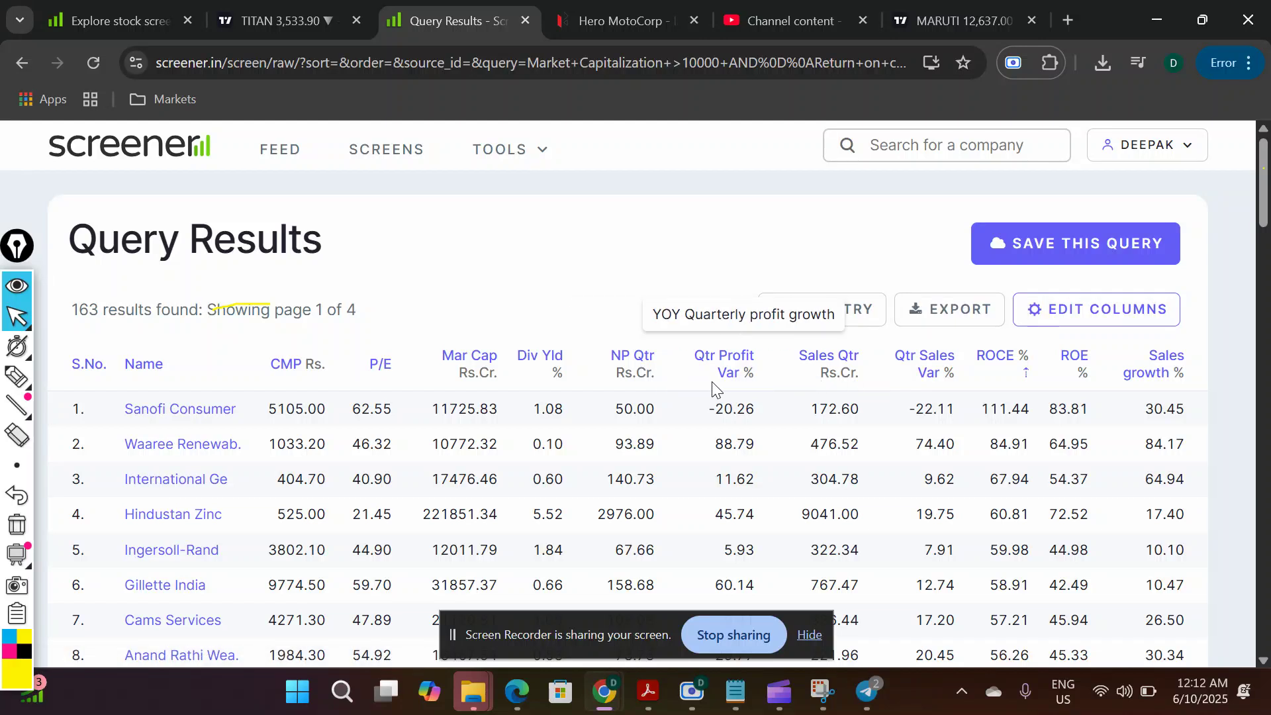
Sort the query results by latest-quarter net profit in ascending order.
click(634, 386)
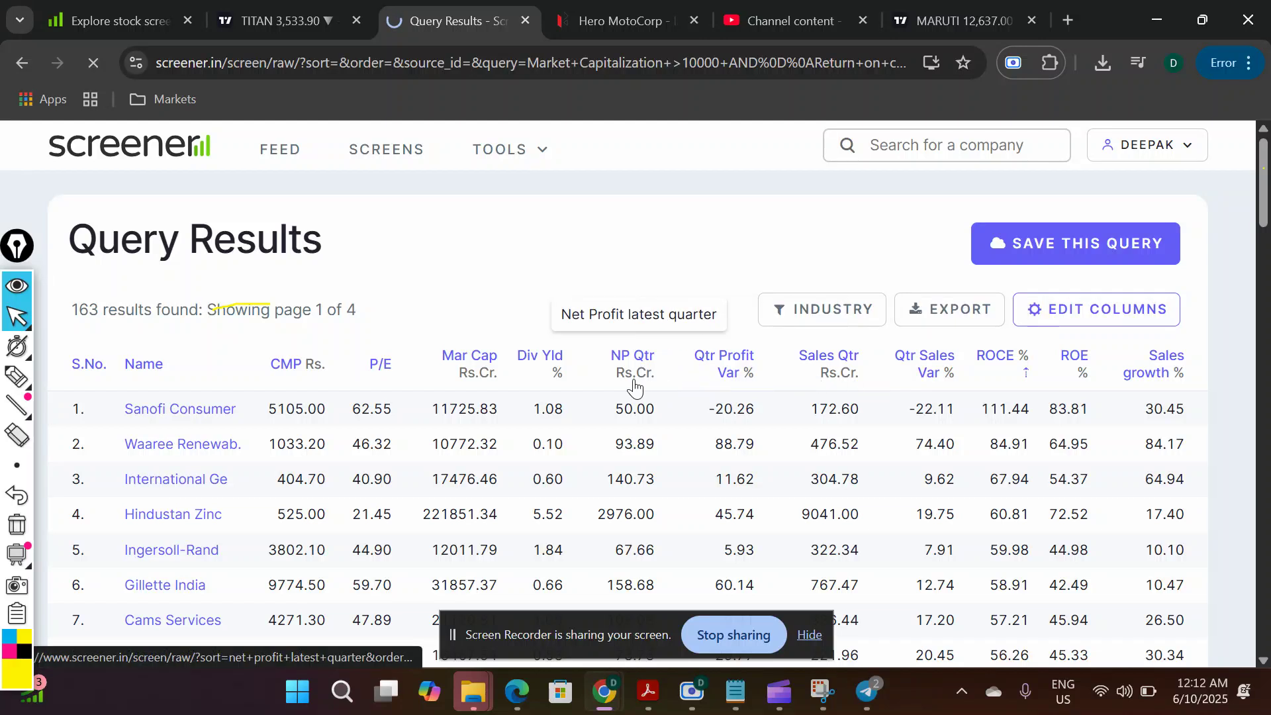
click(634, 386)
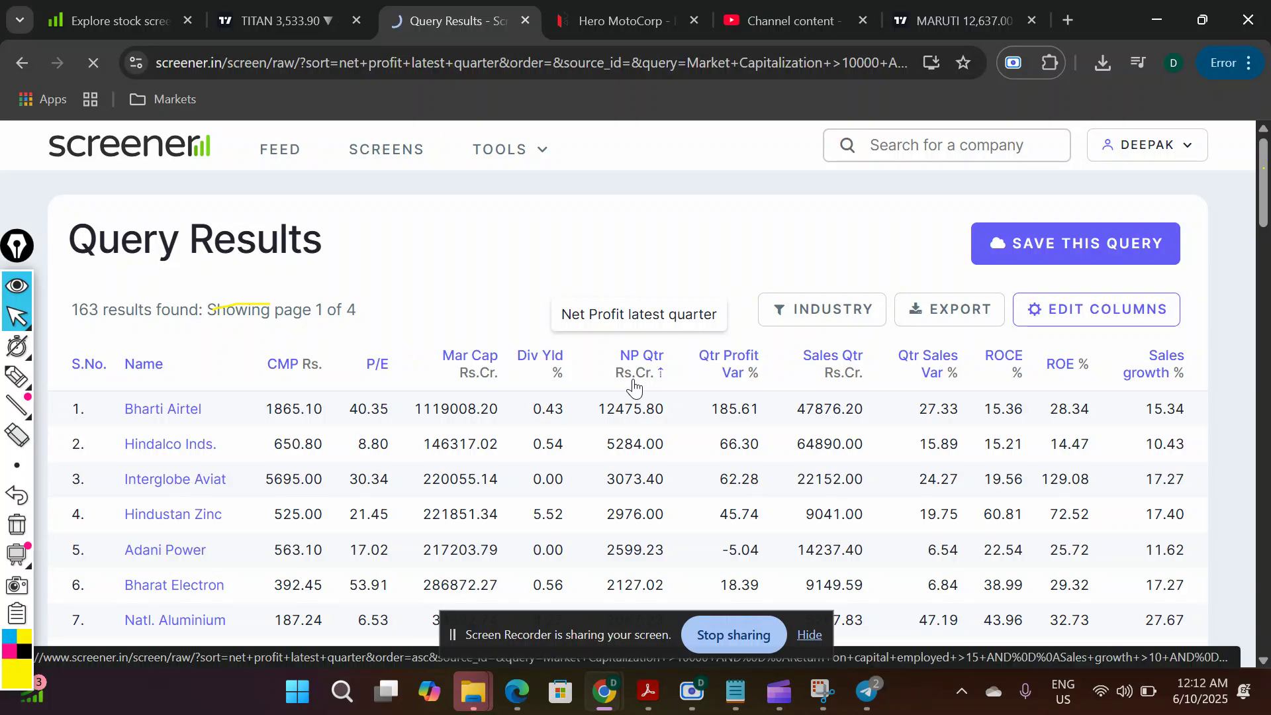
Replace the last condition of the search query with "Profit after tax last year >100".
drag(1264, 225, 1265, 568)
click(268, 477)
drag(268, 478, 74, 493)
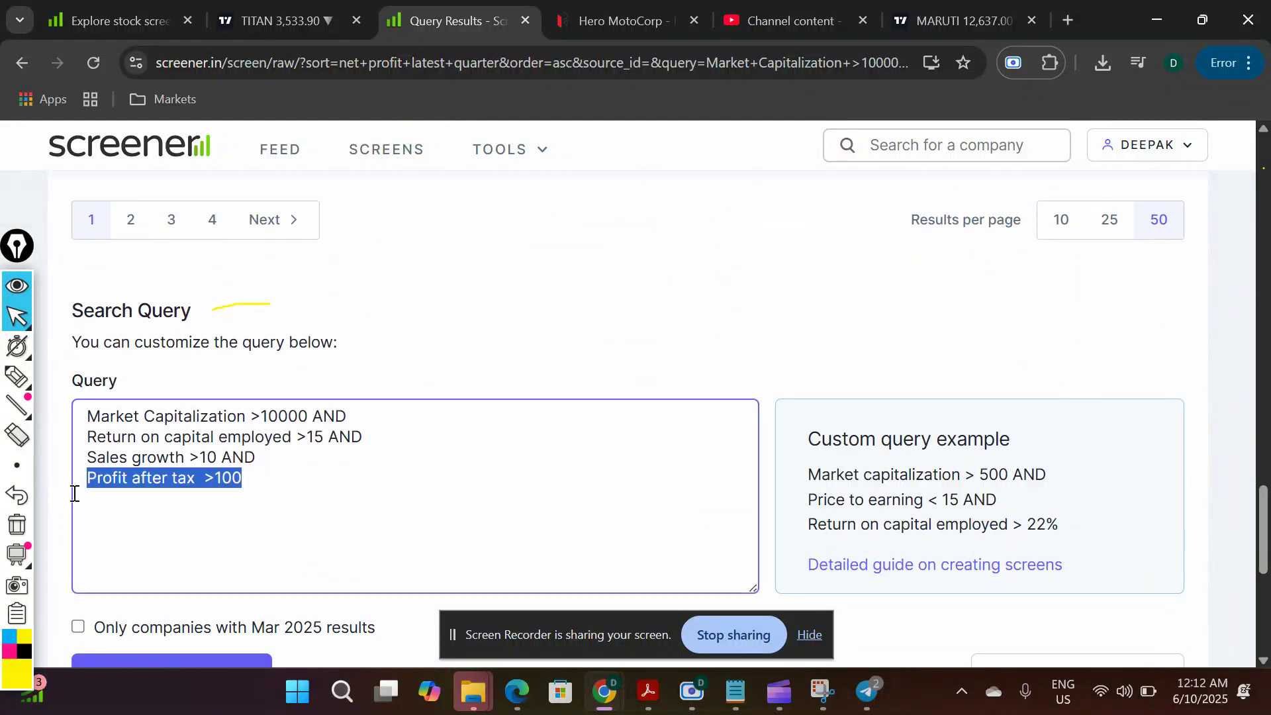
text(pro)
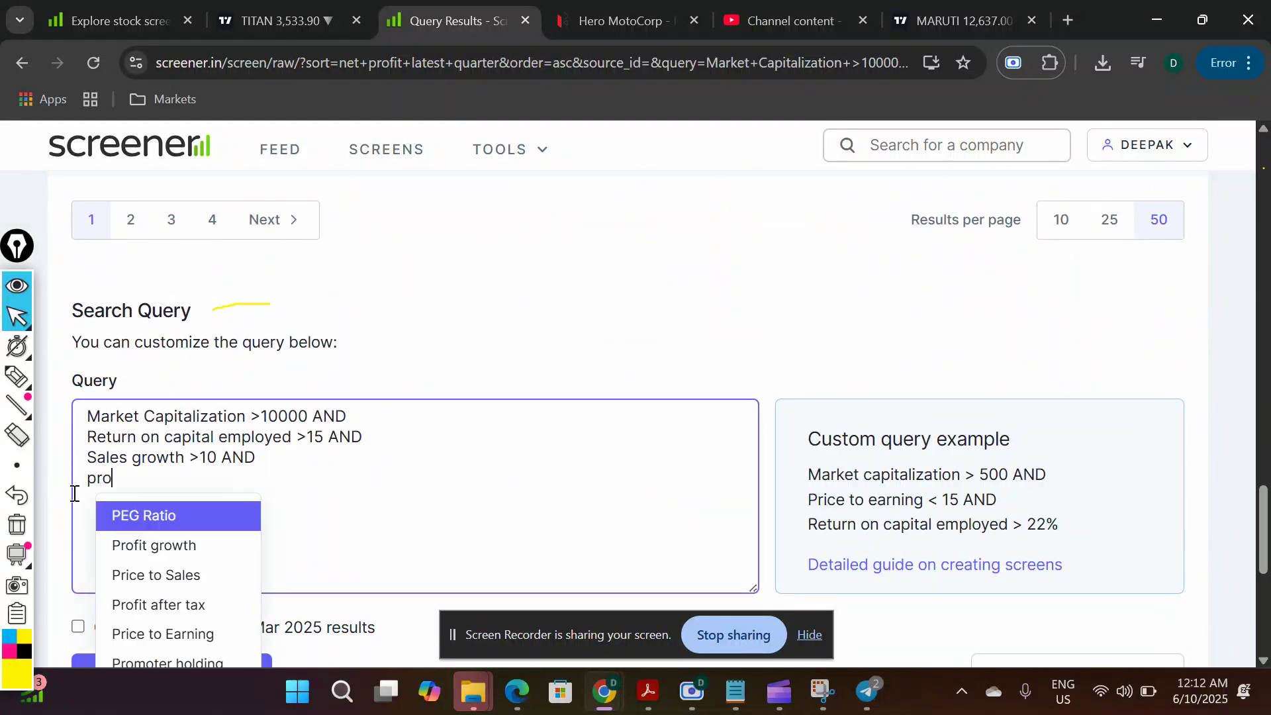
text(fit)
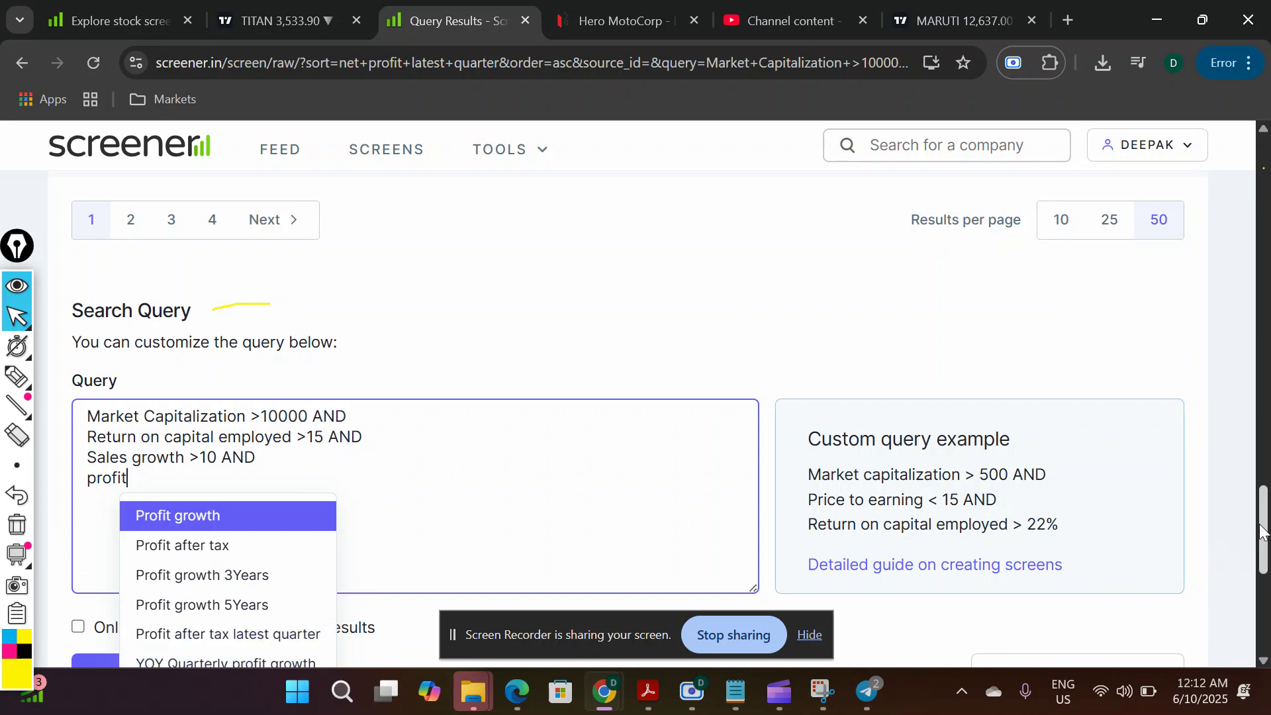
drag(1260, 533, 1263, 558)
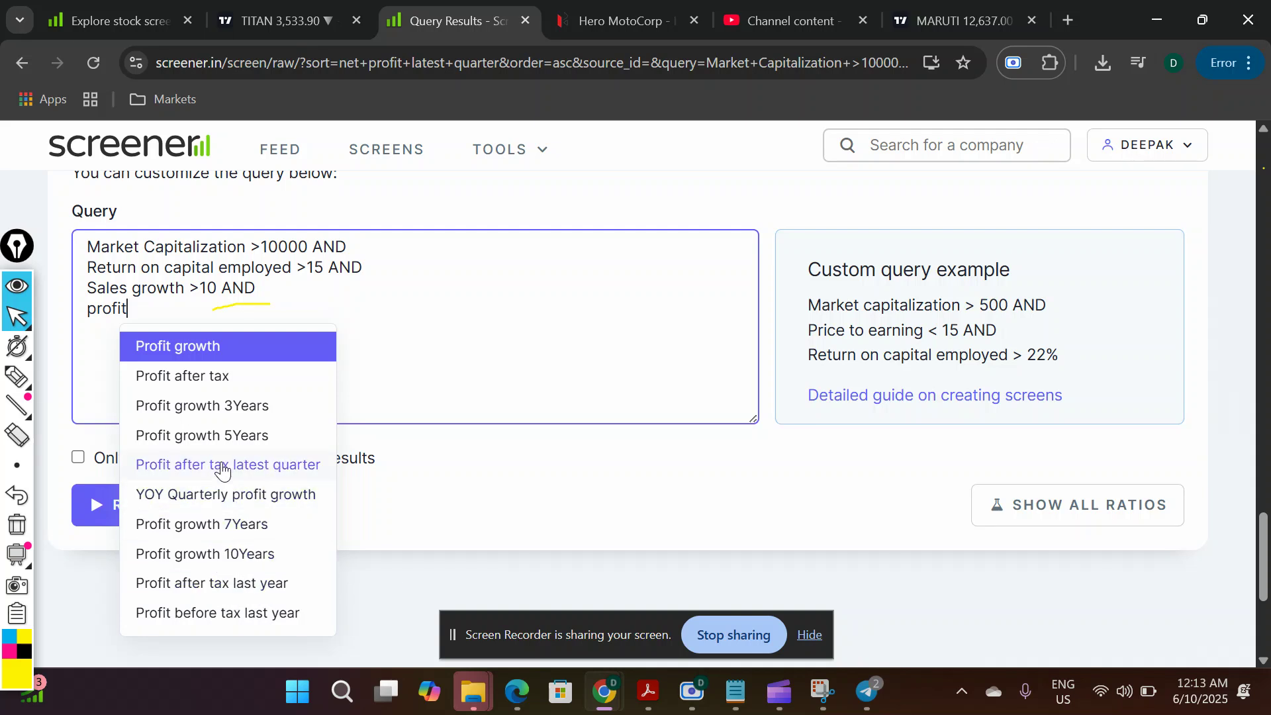
click(237, 593)
click(275, 316)
text(>100)
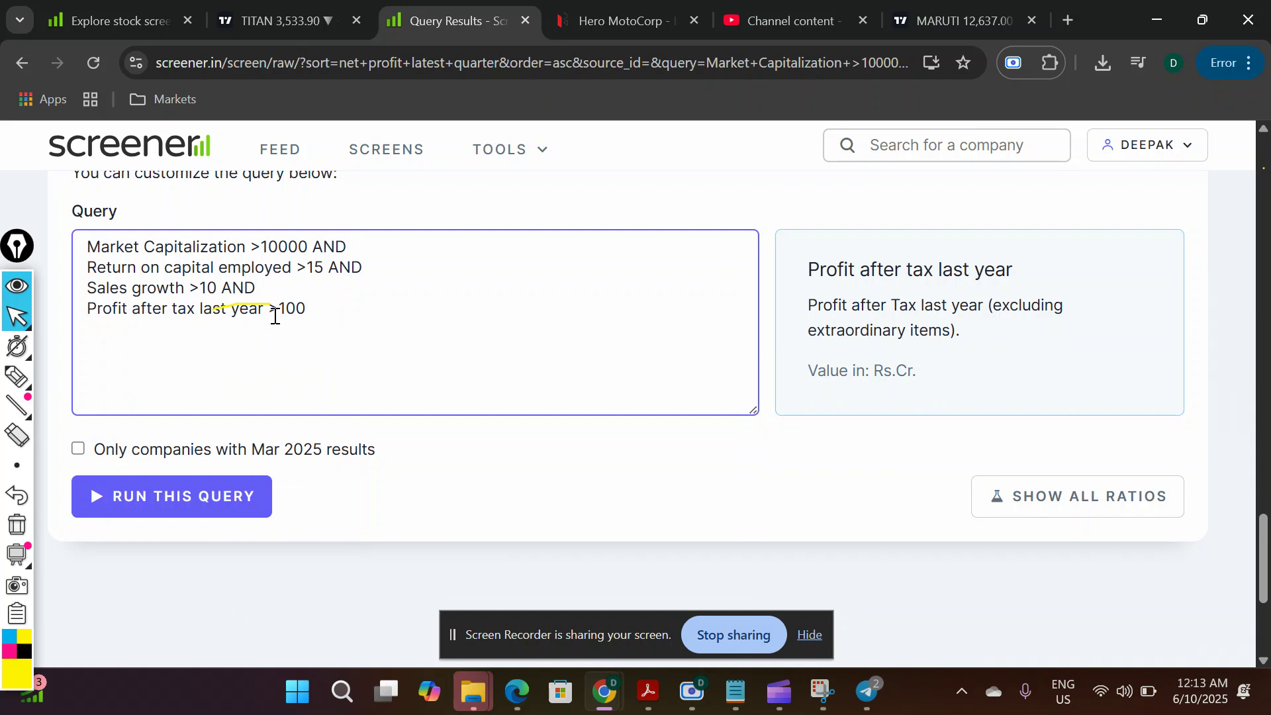
Clear the yellow pen mark from the screen and run the updated query.
click(6, 500)
click(7, 500)
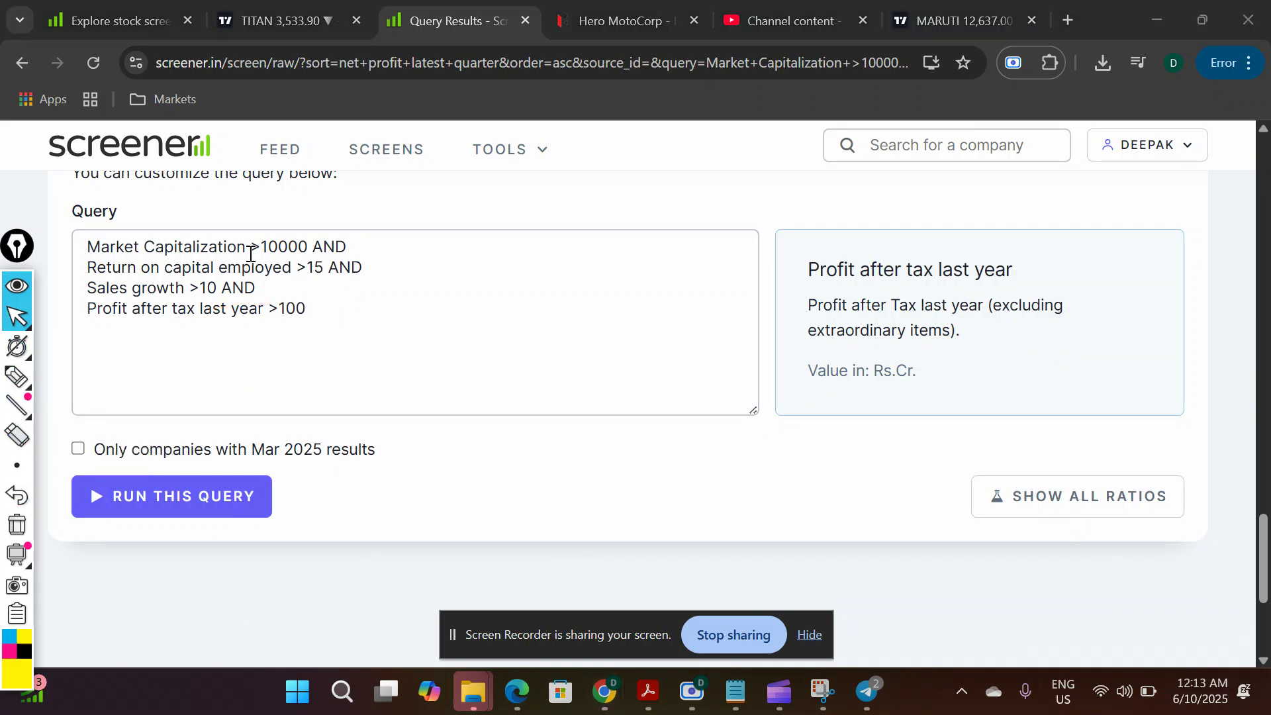
click(217, 496)
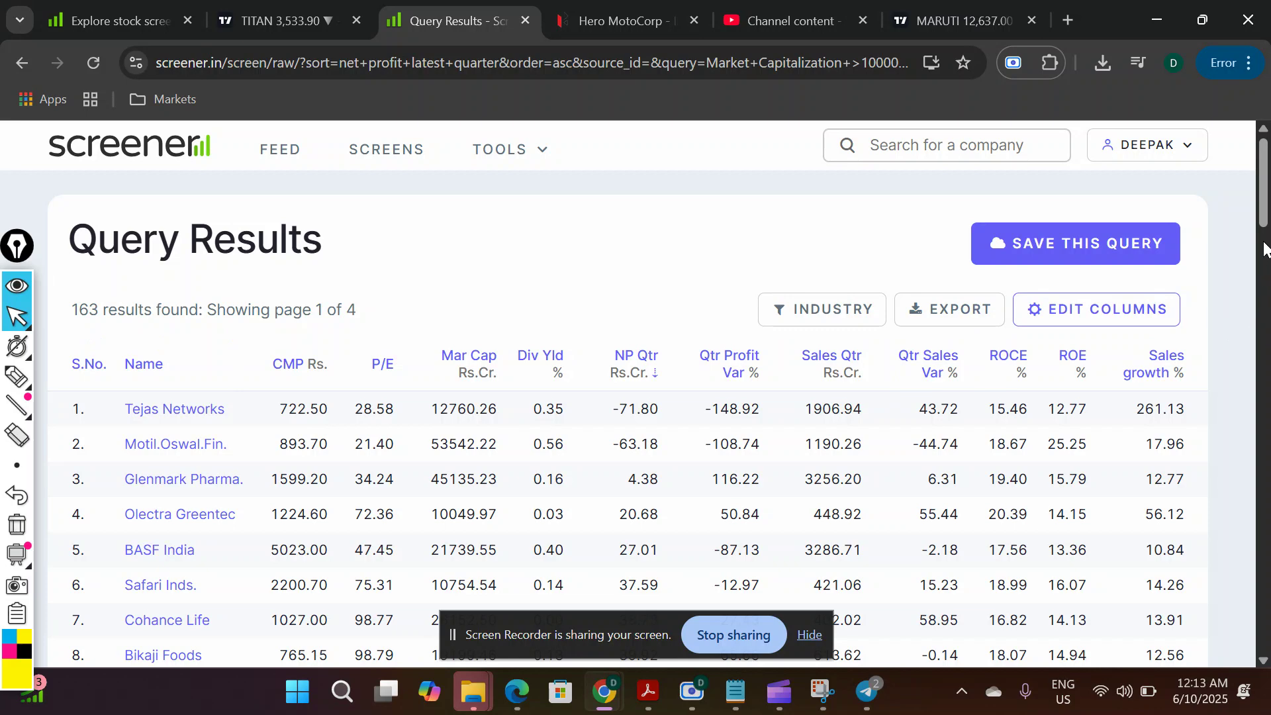
Extend the query with AND and the condition "Debt to equity >0.25" on a new line, and run it.
drag(1264, 225, 1265, 576)
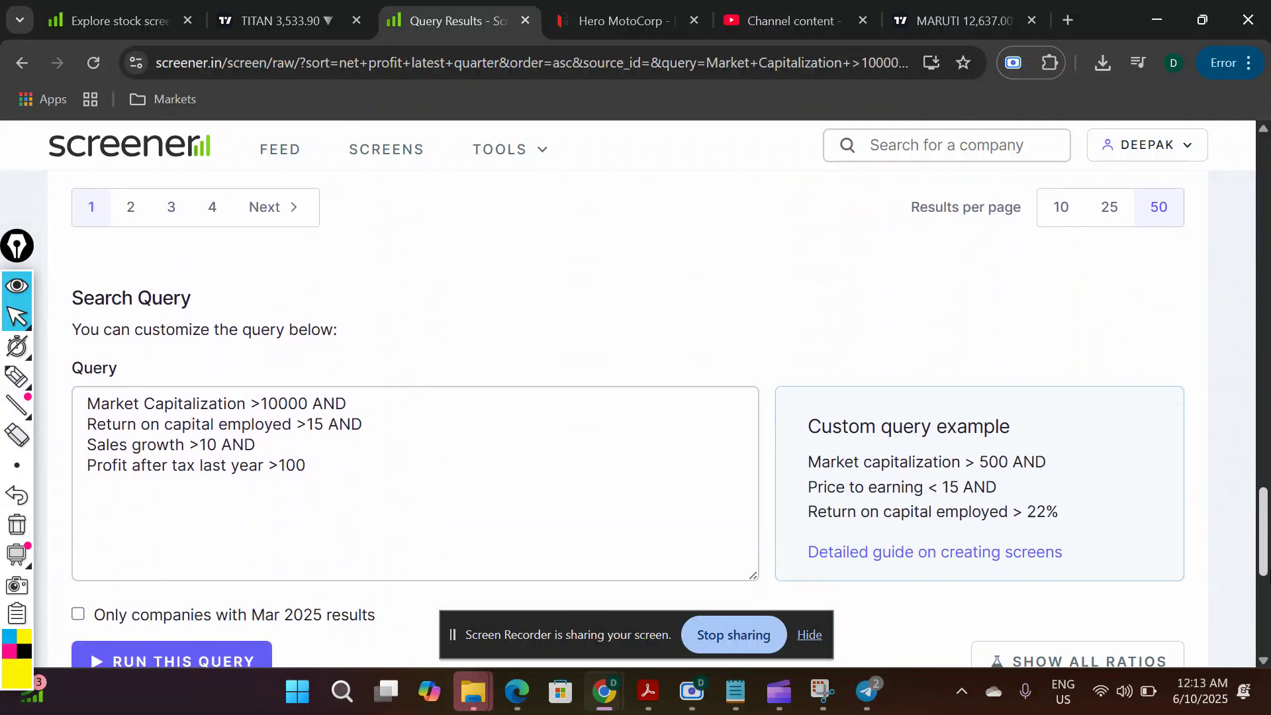
click(317, 470)
key(Return)
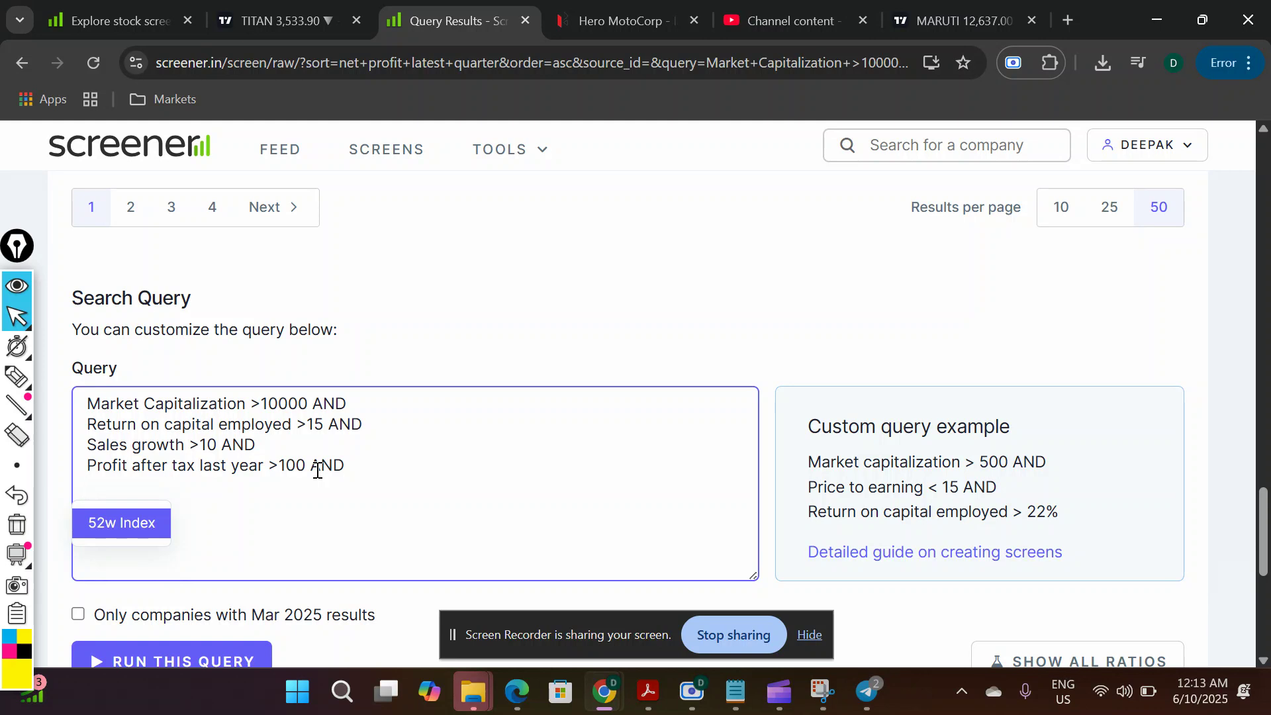
text(debt)
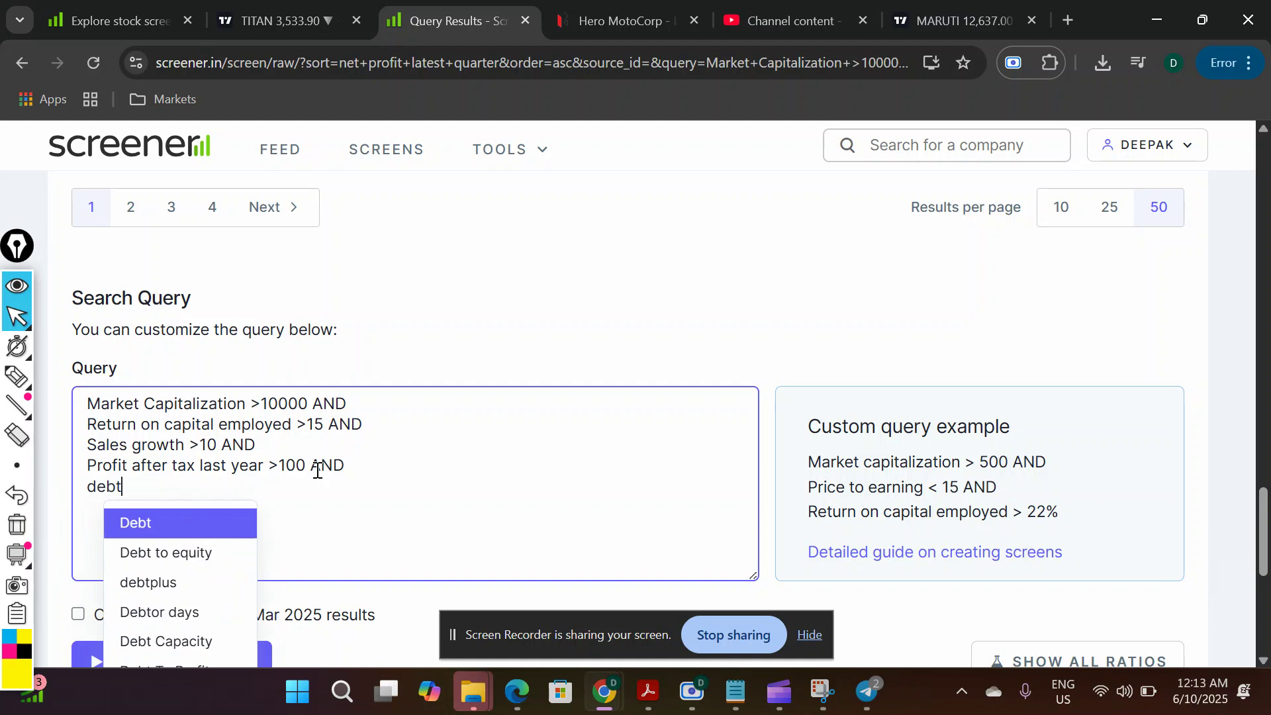
click(258, 554)
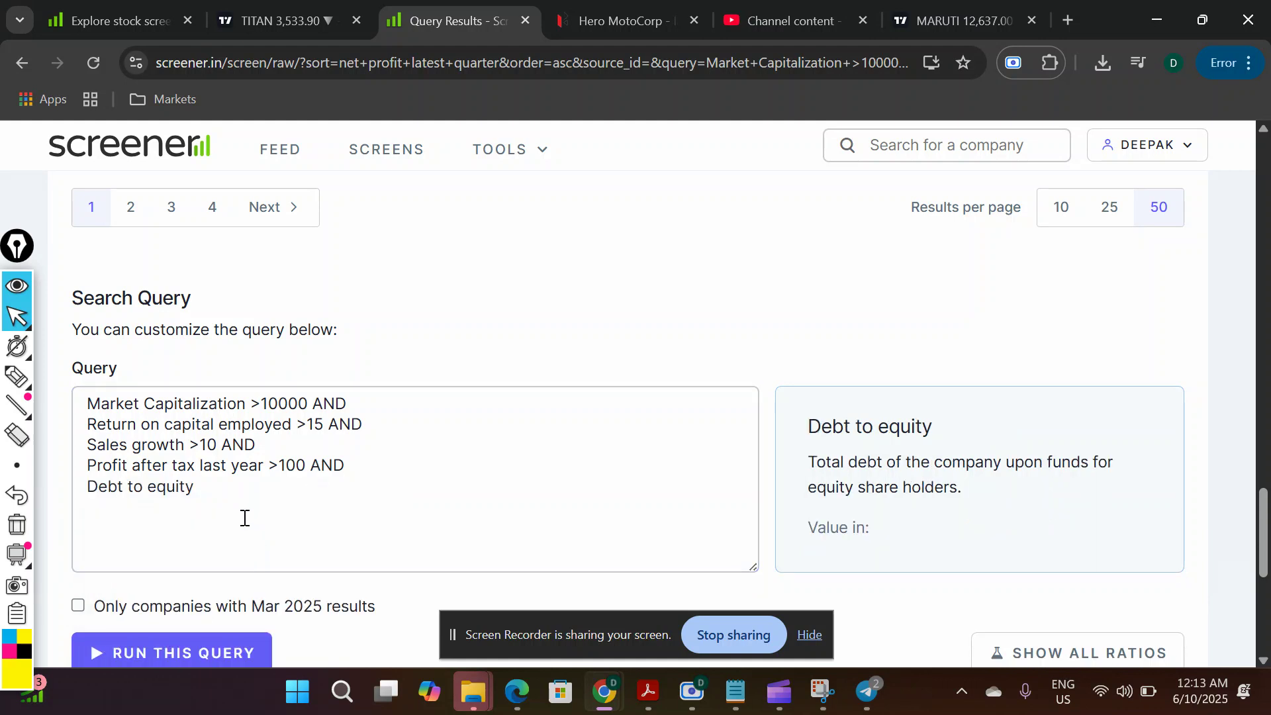
click(233, 495)
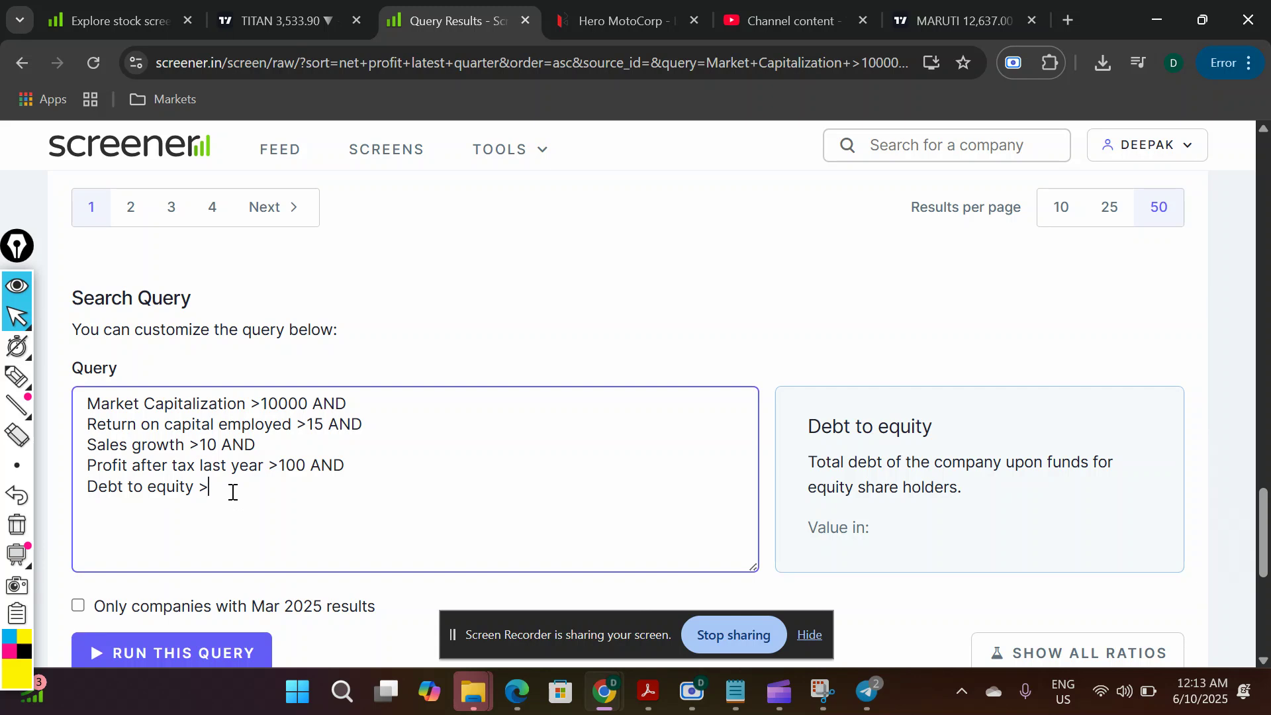
text(>0.25)
click(202, 653)
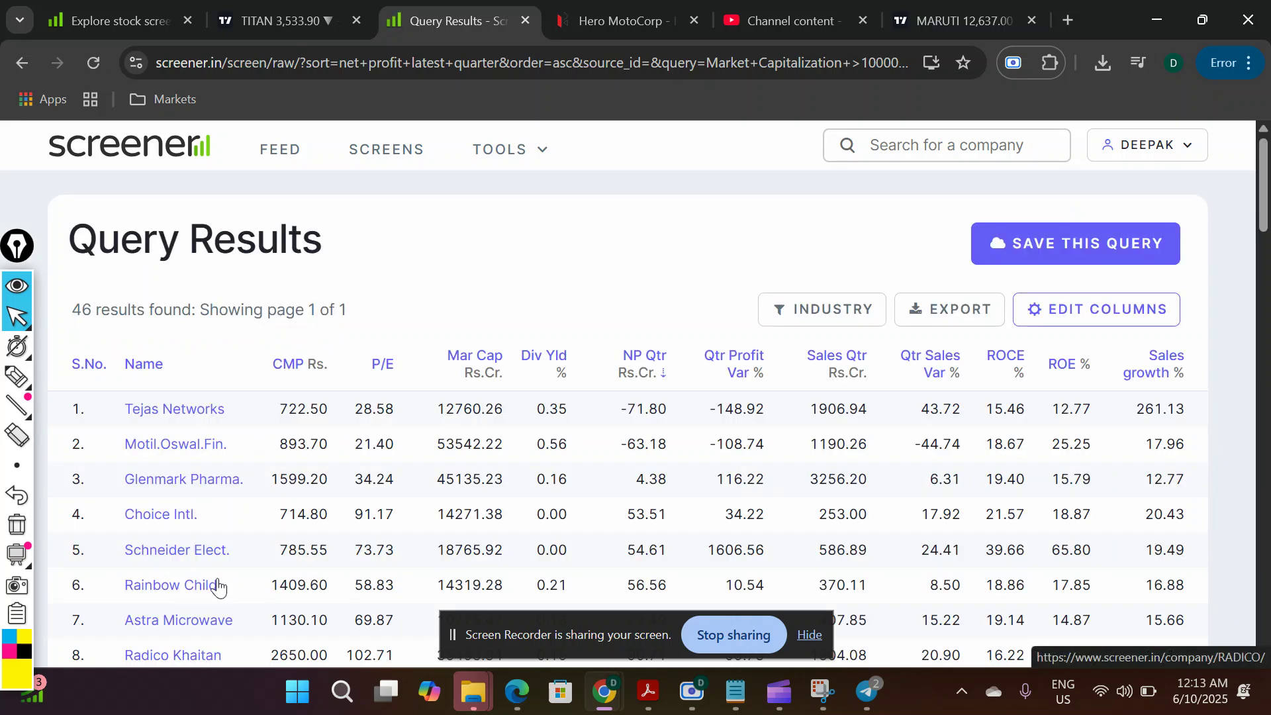
Highlight the result count and look through the list of matching companies and the query behind it.
drag(74, 320, 374, 325)
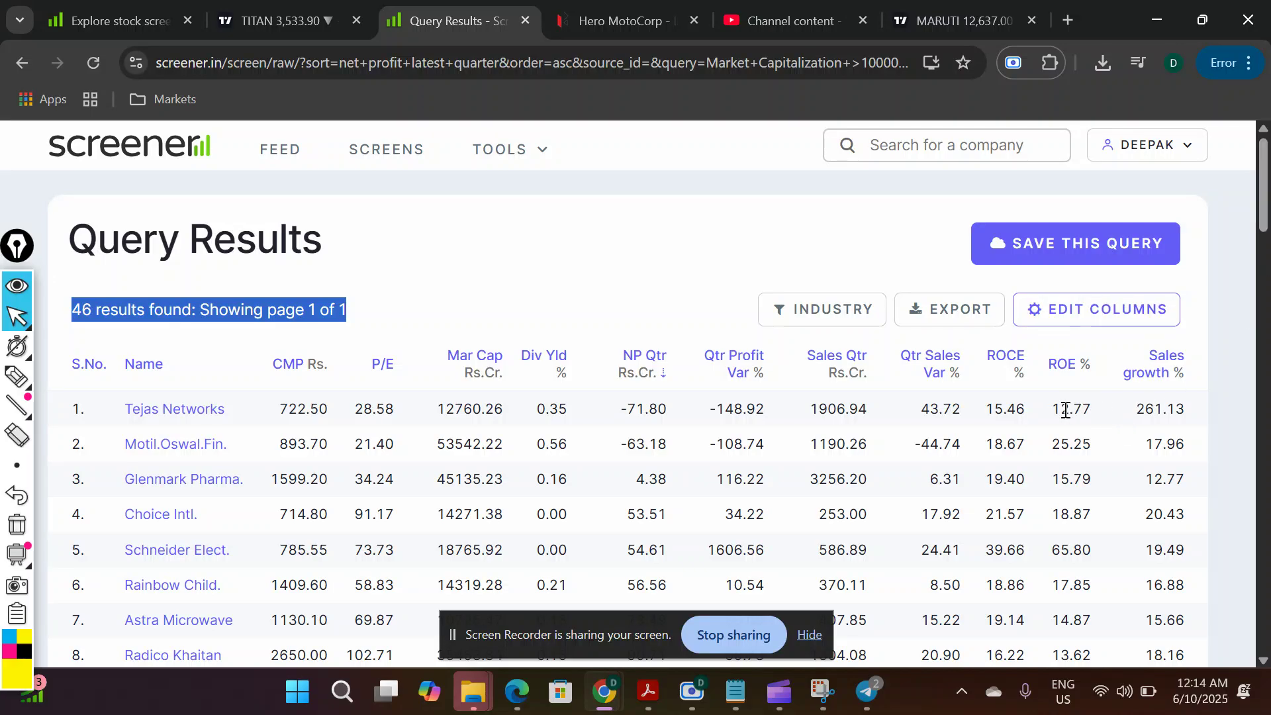
drag(1265, 219, 1265, 541)
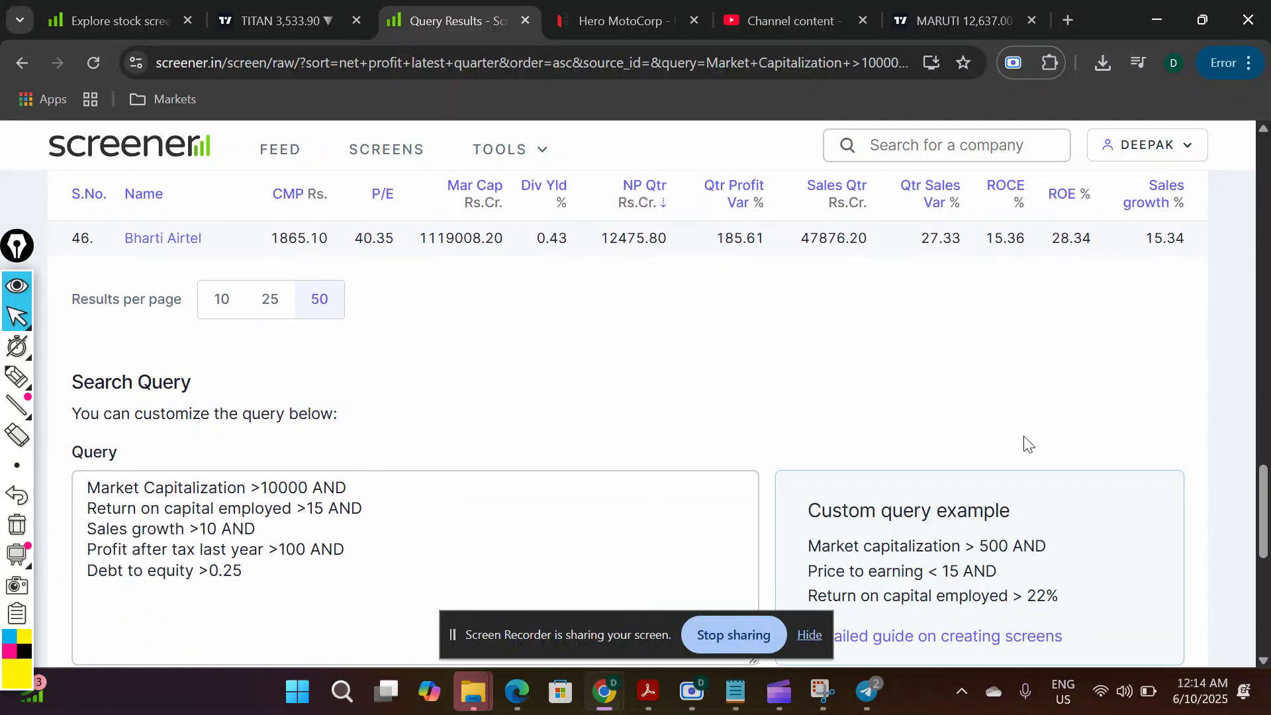
drag(1264, 509, 1264, 195)
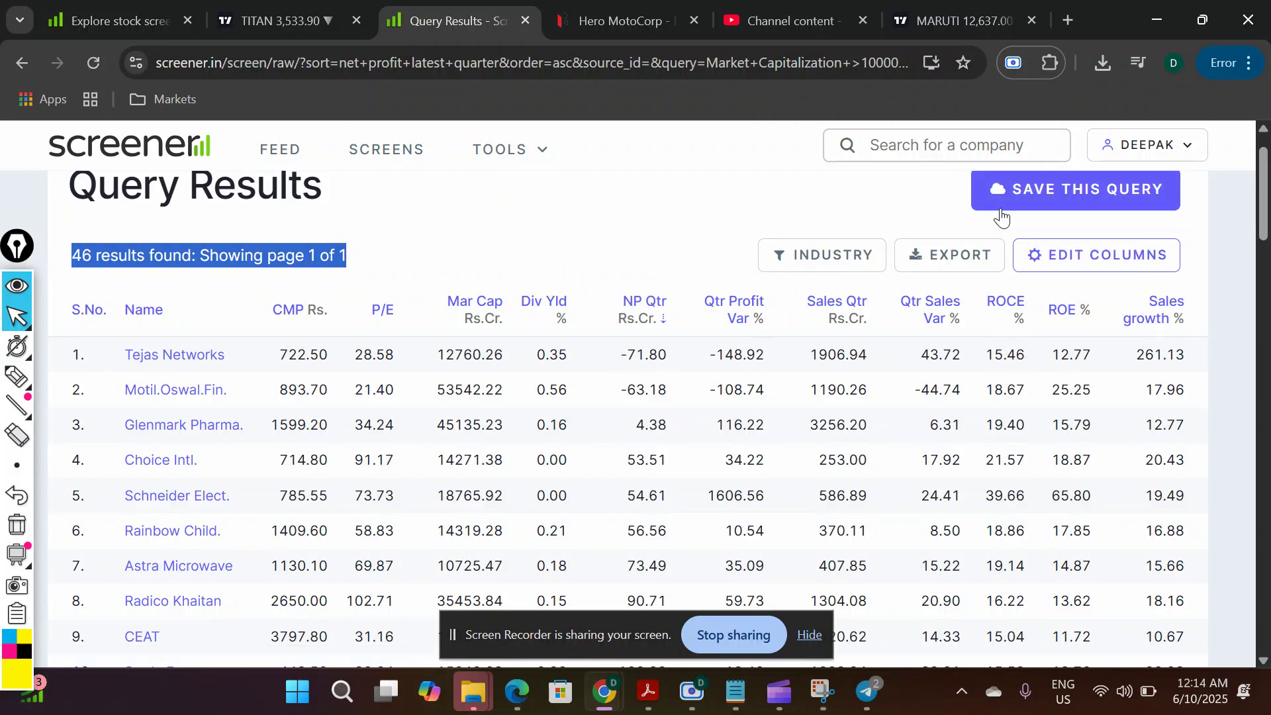
Append AND after the "Debt to equity >0.25" condition in the search query and start a new line.
drag(1265, 218, 1264, 540)
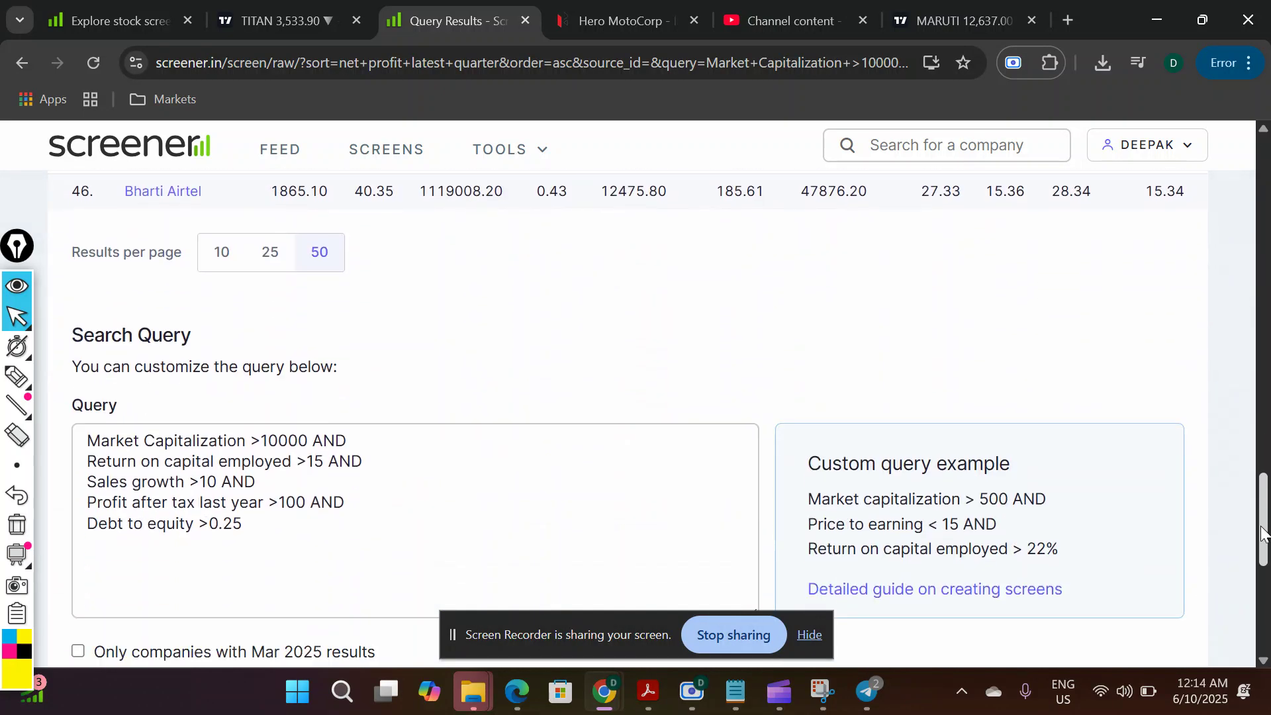
click(421, 513)
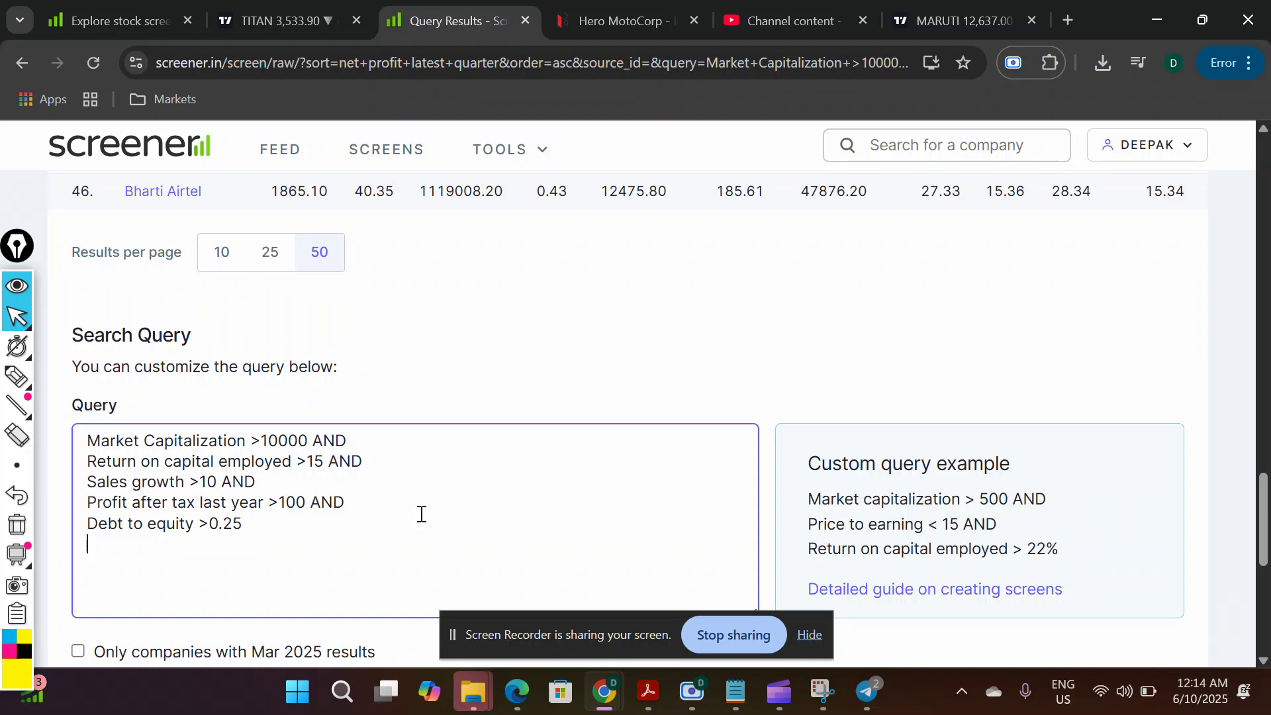
text(AND)
key(Return)
text(last qu)
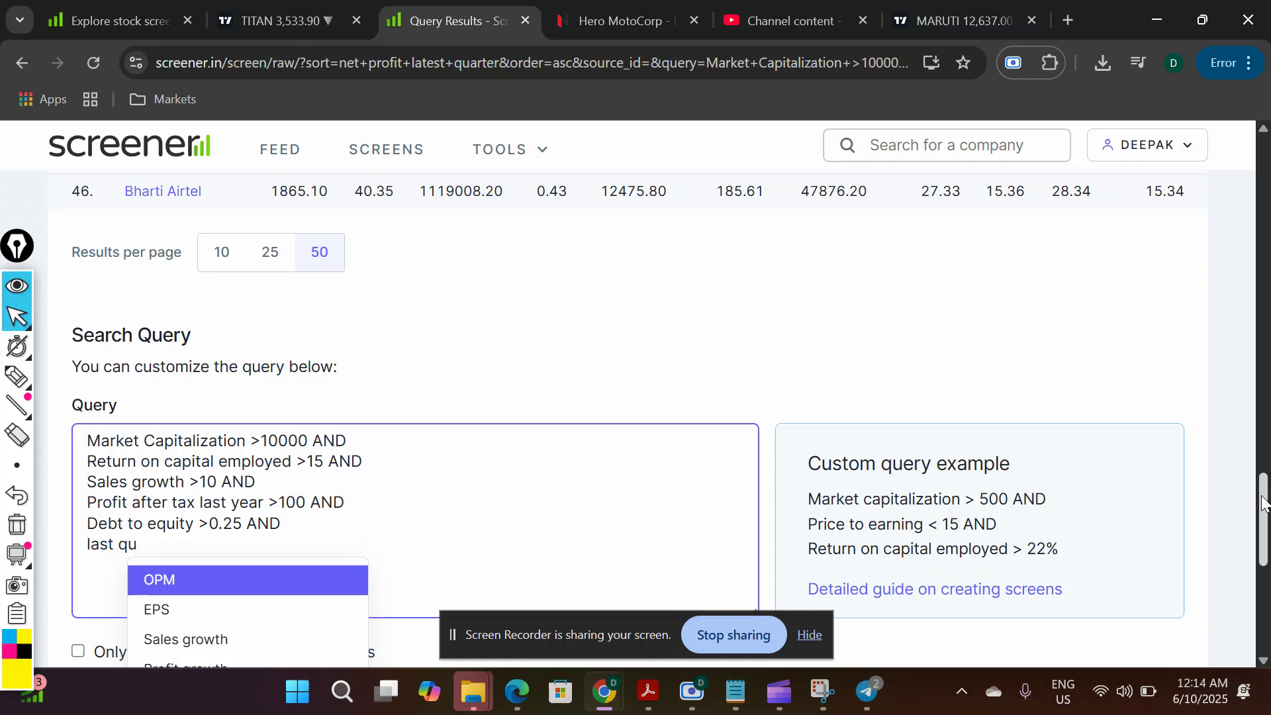
scroll(1265, 503, down, 1)
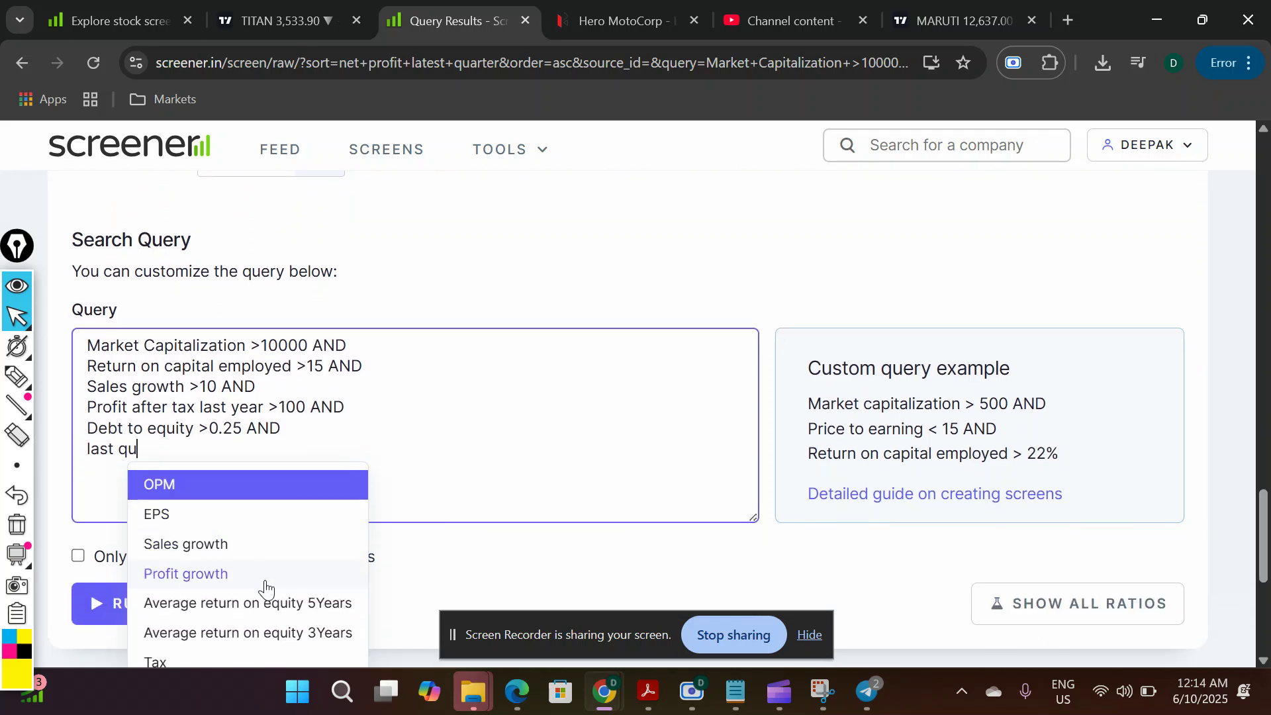
scroll(1266, 517, down, 1)
scroll(1264, 516, down, 2)
scroll(1261, 513, up, 2)
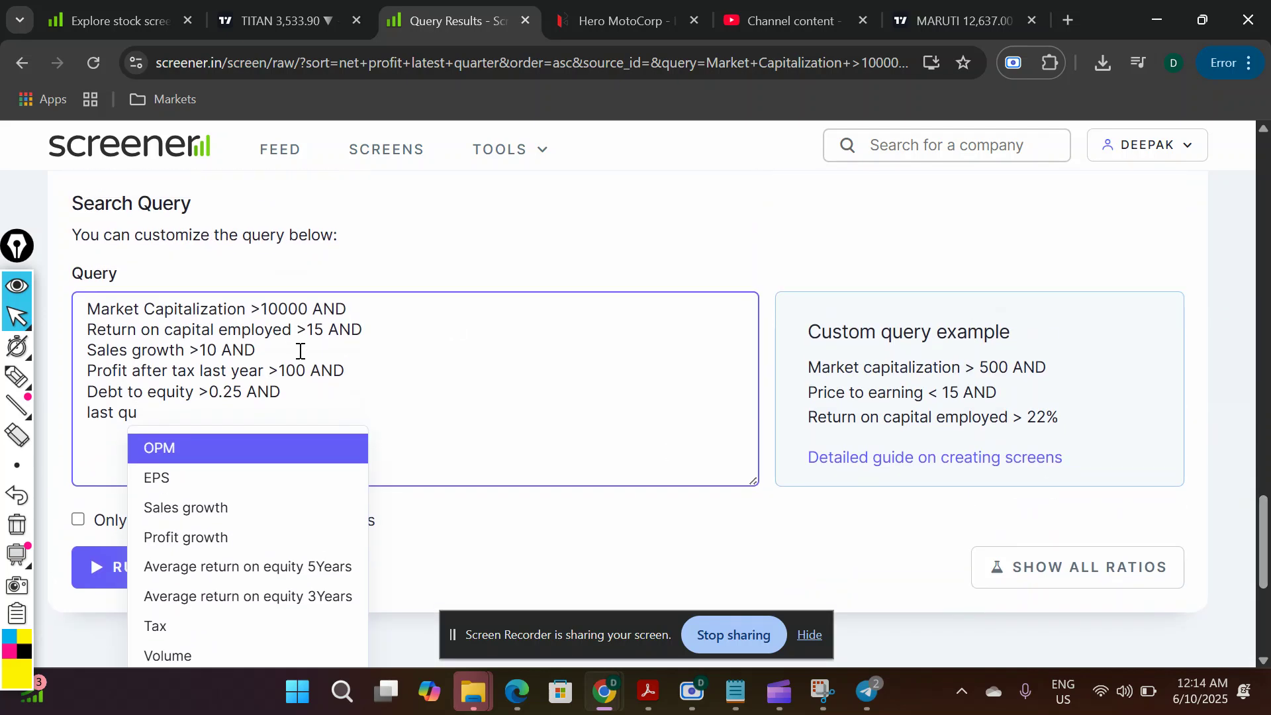
key(BackSpace)
key(BackSpace)
key(BackSpace)
key(BackSpace)
key(BackSpace)
key(BackSpace)
key(BackSpace)
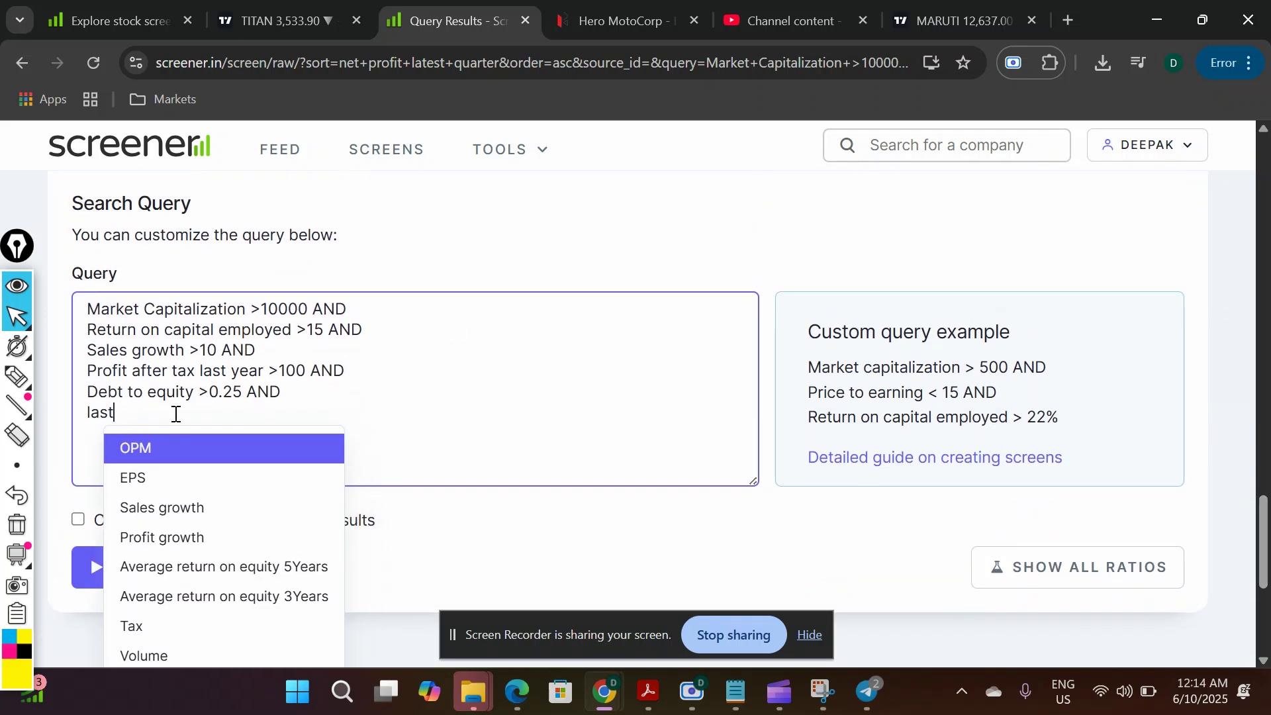
Add the condition "Profit after tax latest quarter >50" as the query's last line and run the query.
text(p)
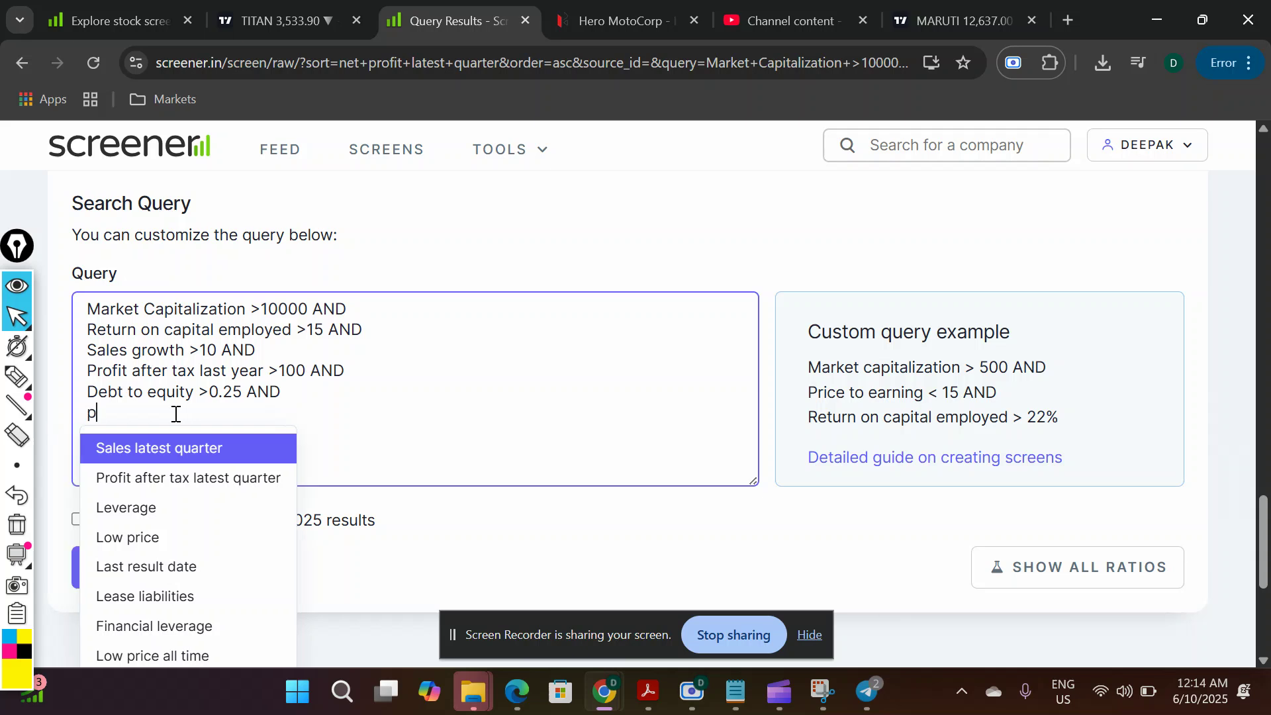
text(rofit)
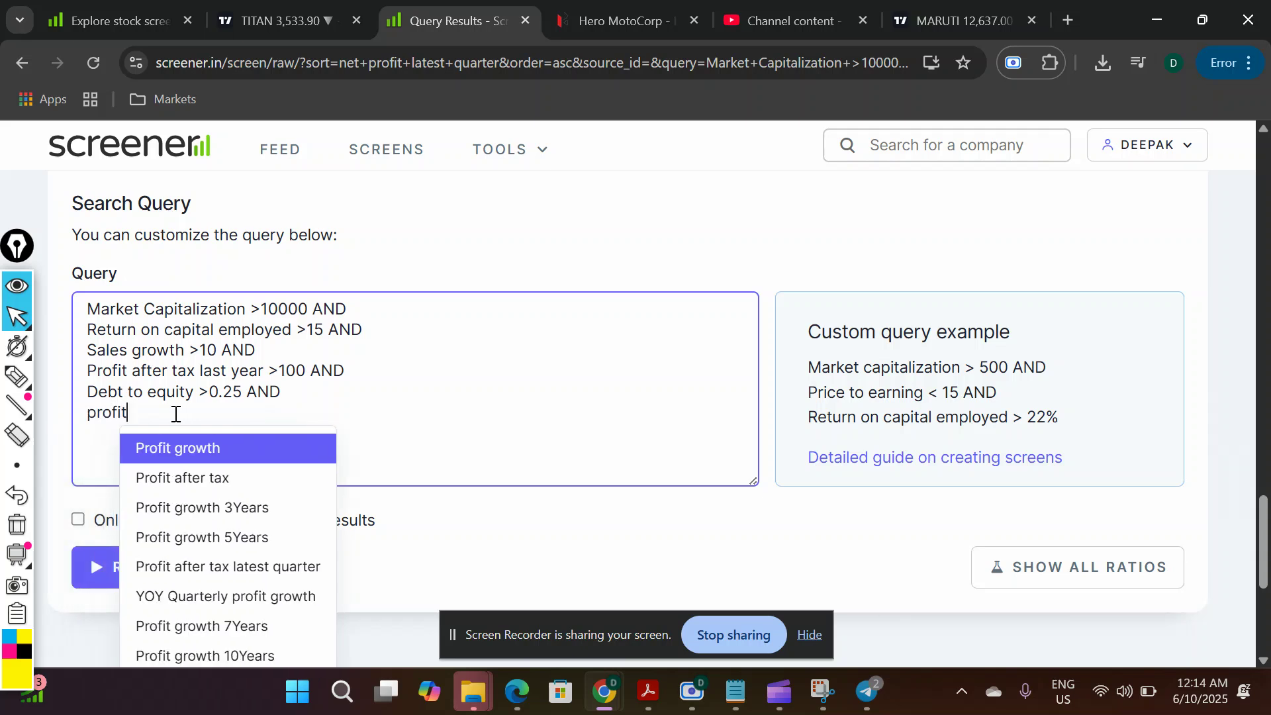
click(210, 566)
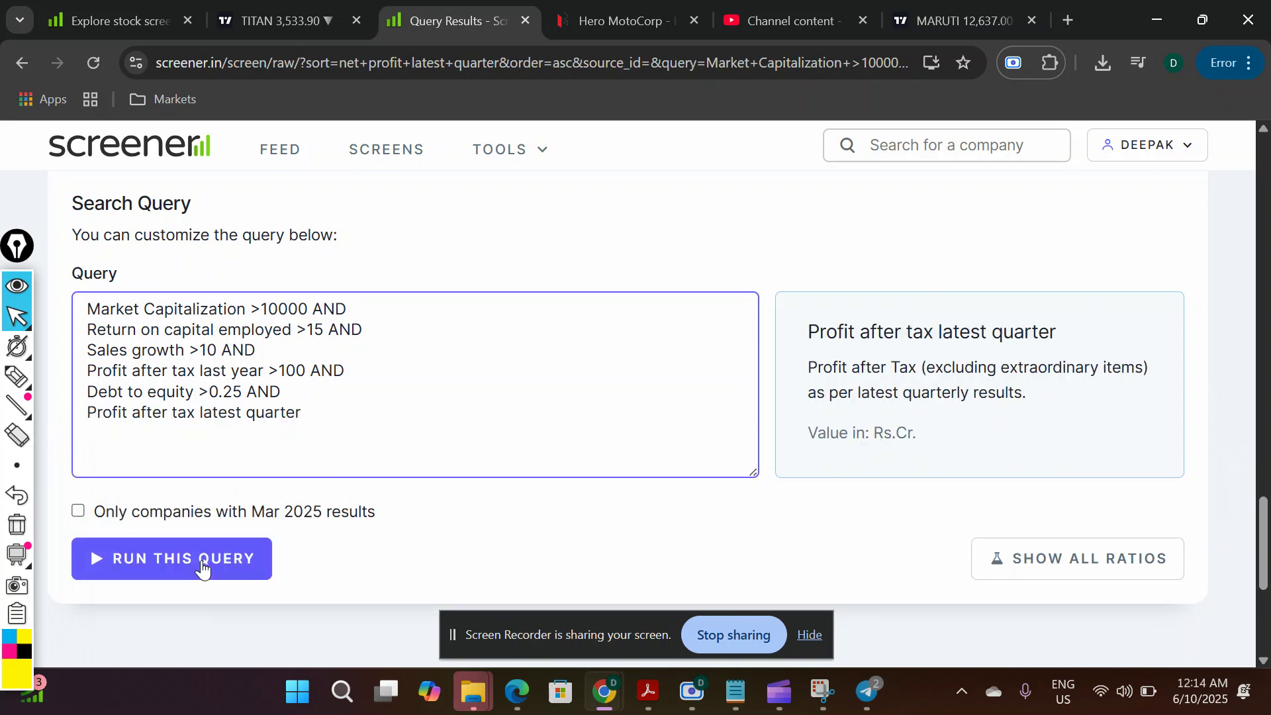
click(313, 411)
text(>15)
click(221, 568)
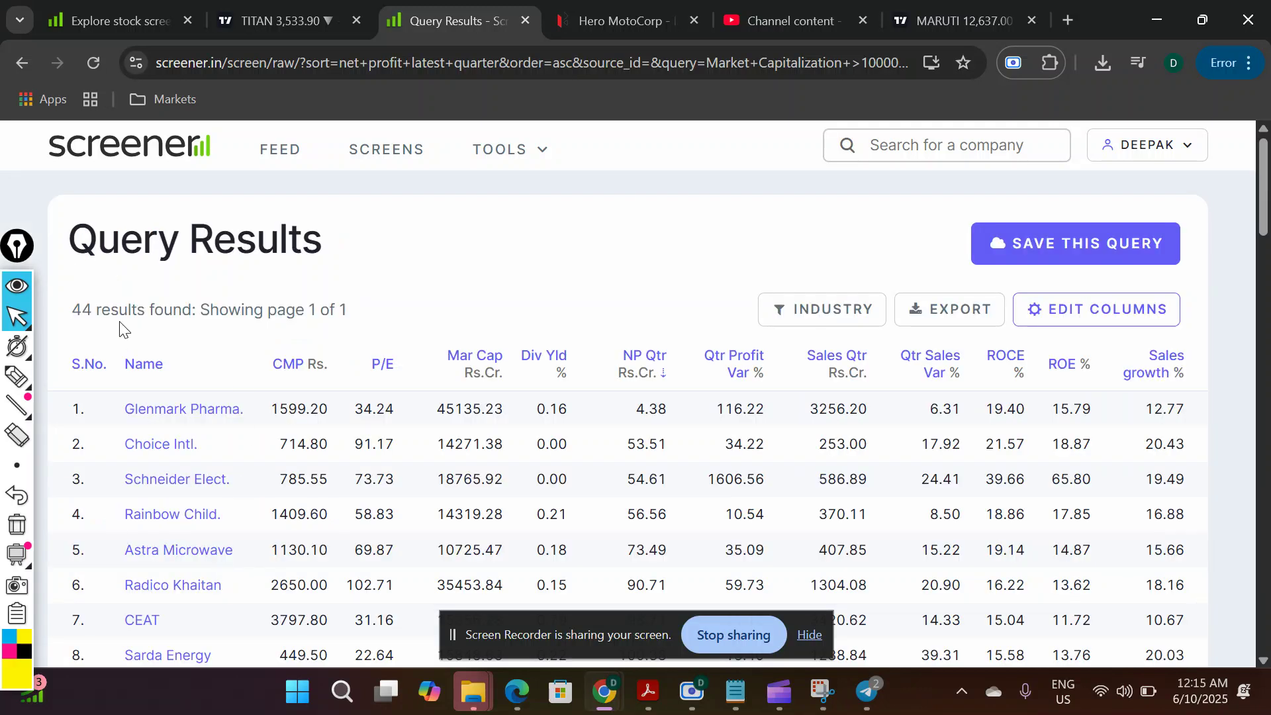
Highlight the result count and review the end of the company list and the extended query.
drag(77, 305, 190, 336)
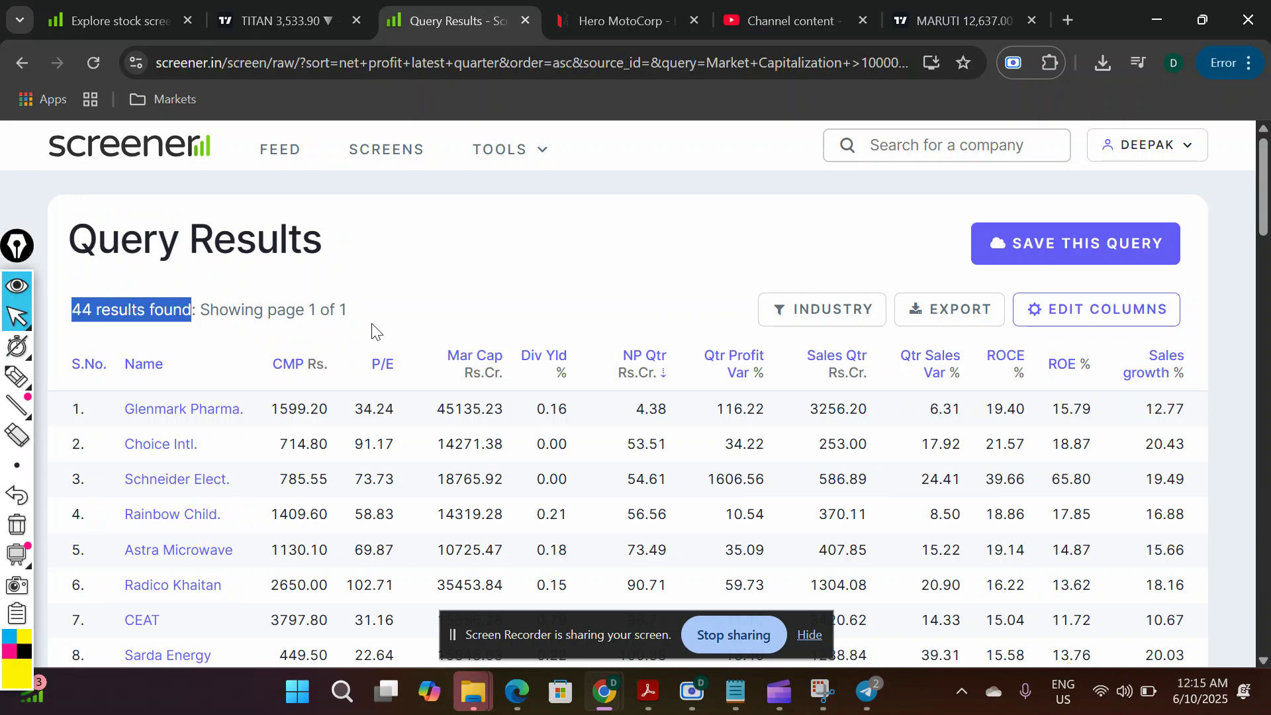
drag(1264, 225, 1251, 529)
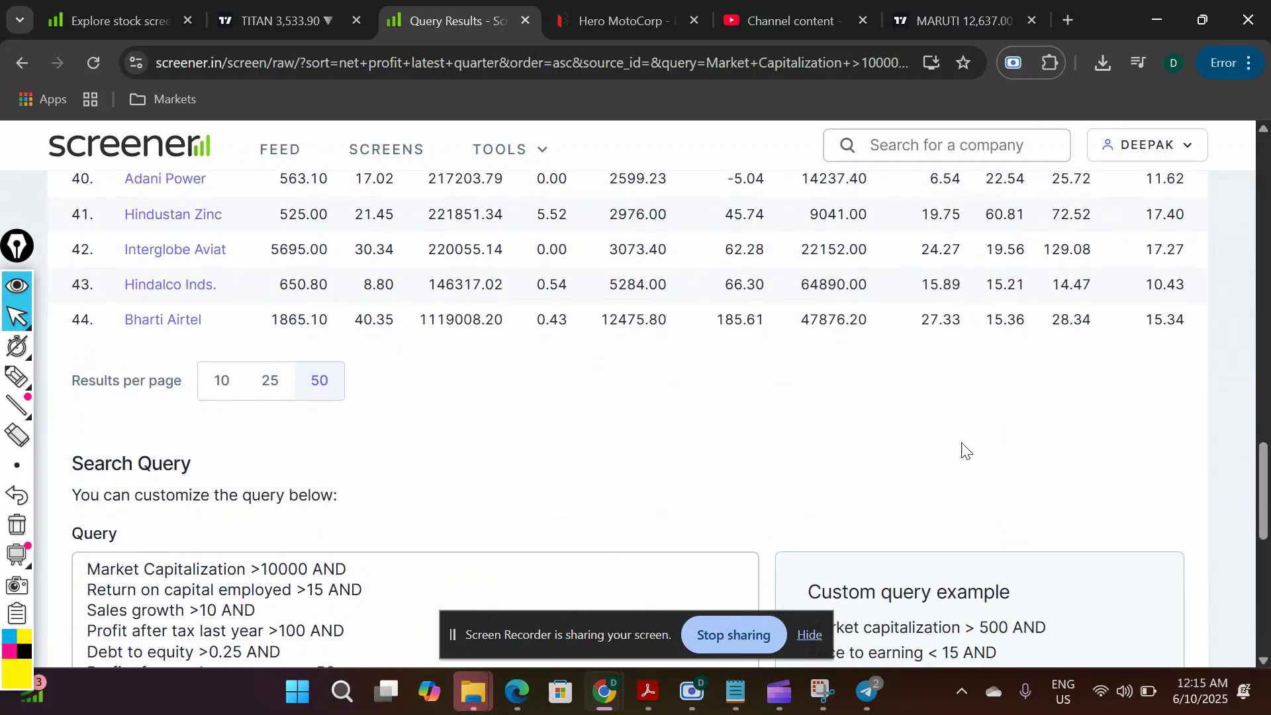
scroll(1262, 484, down, 1)
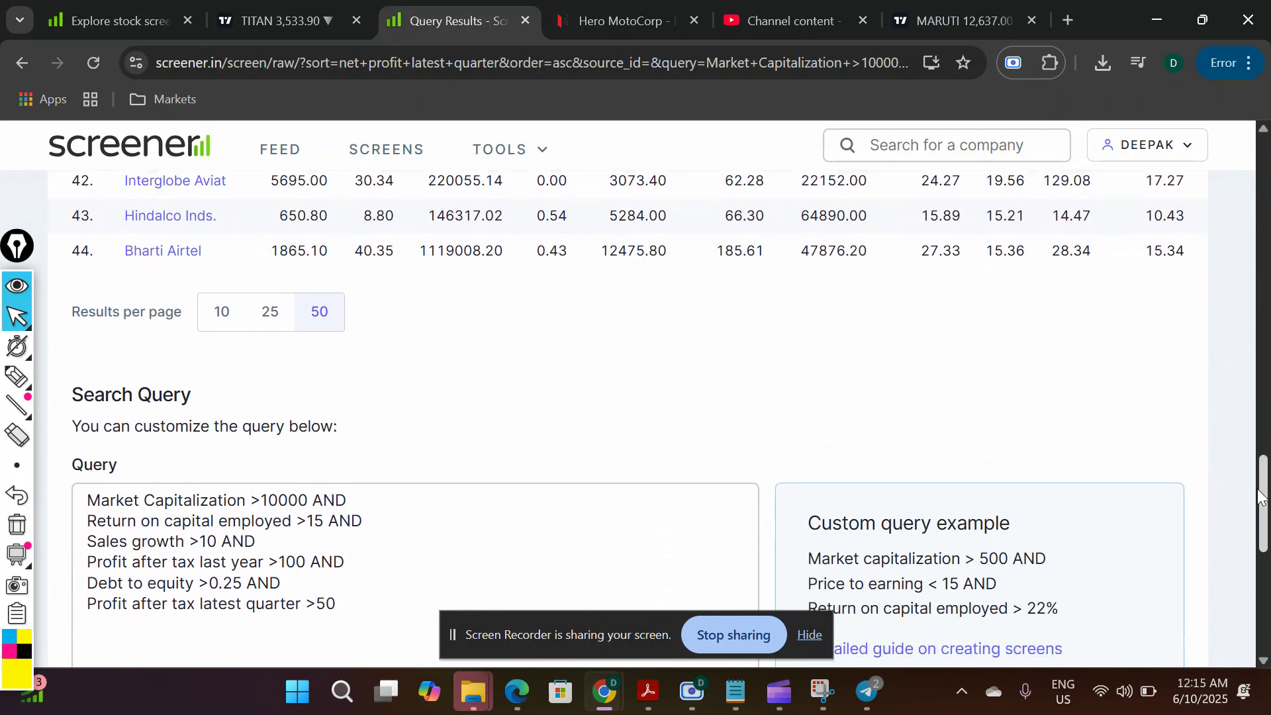
click(311, 523)
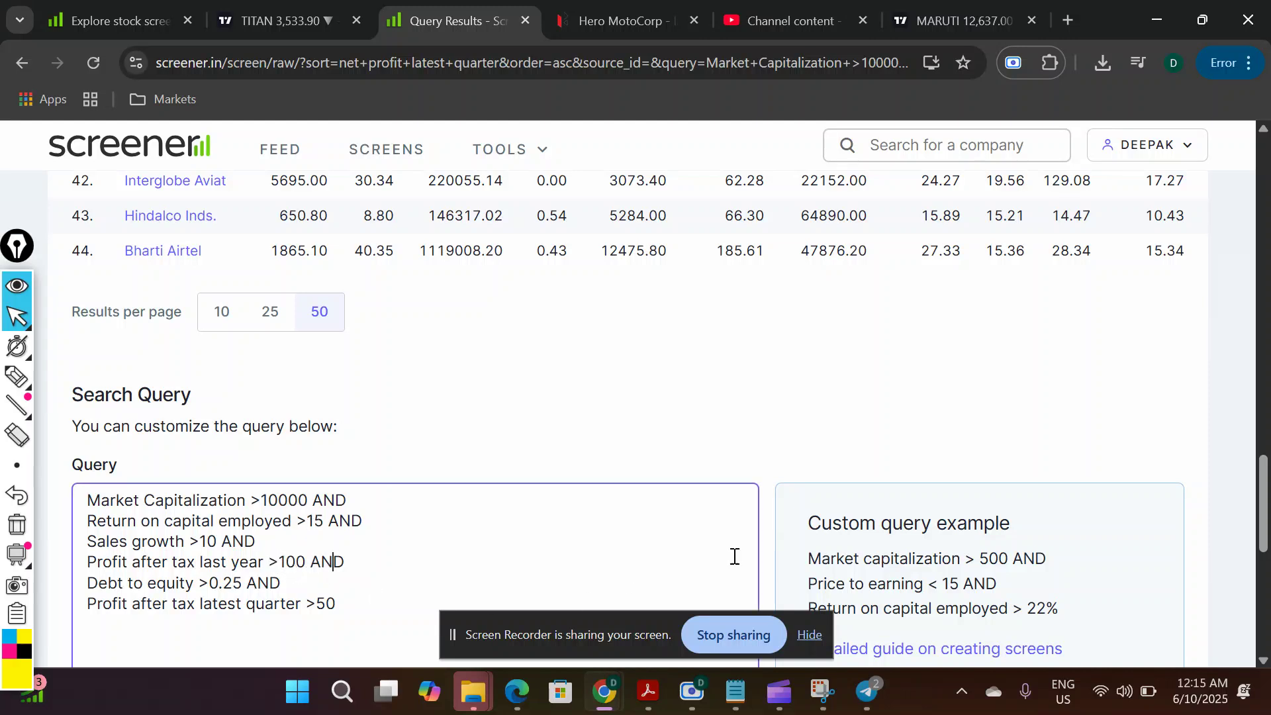
scroll(1265, 562, down, 1)
scroll(1265, 566, down, 7)
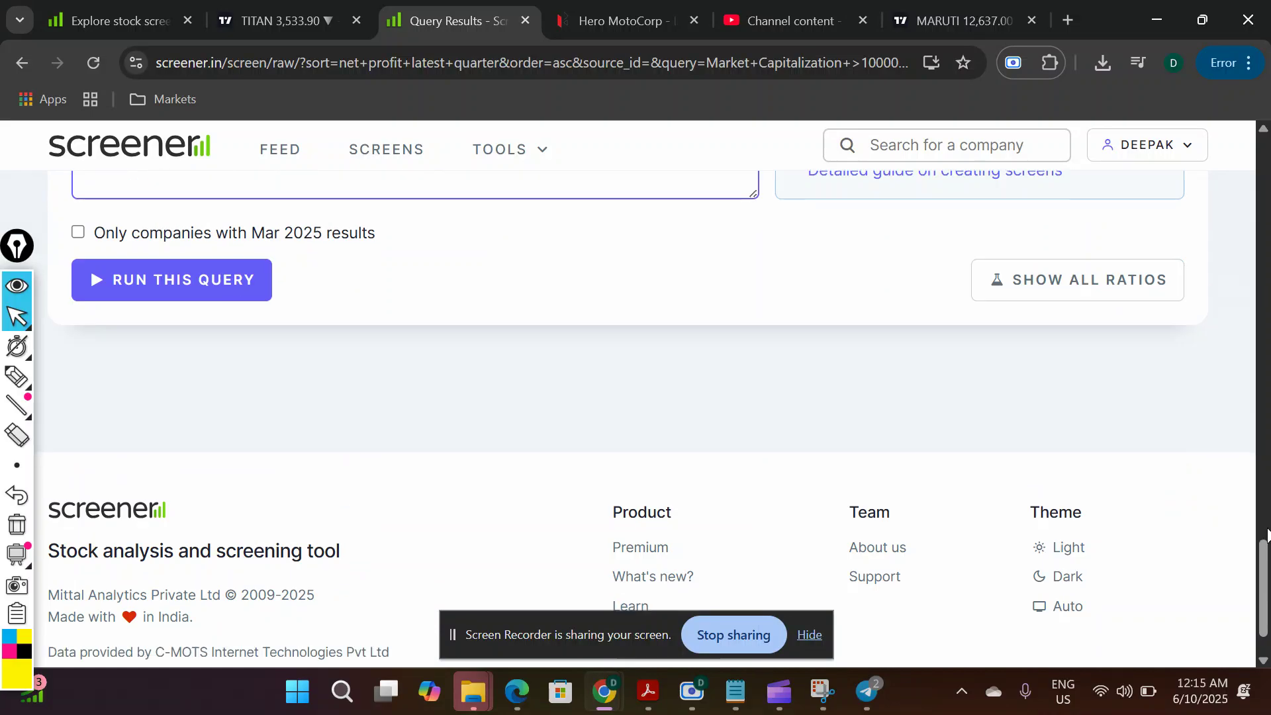
scroll(1265, 566, up, 20)
scroll(1241, 198, up, 5)
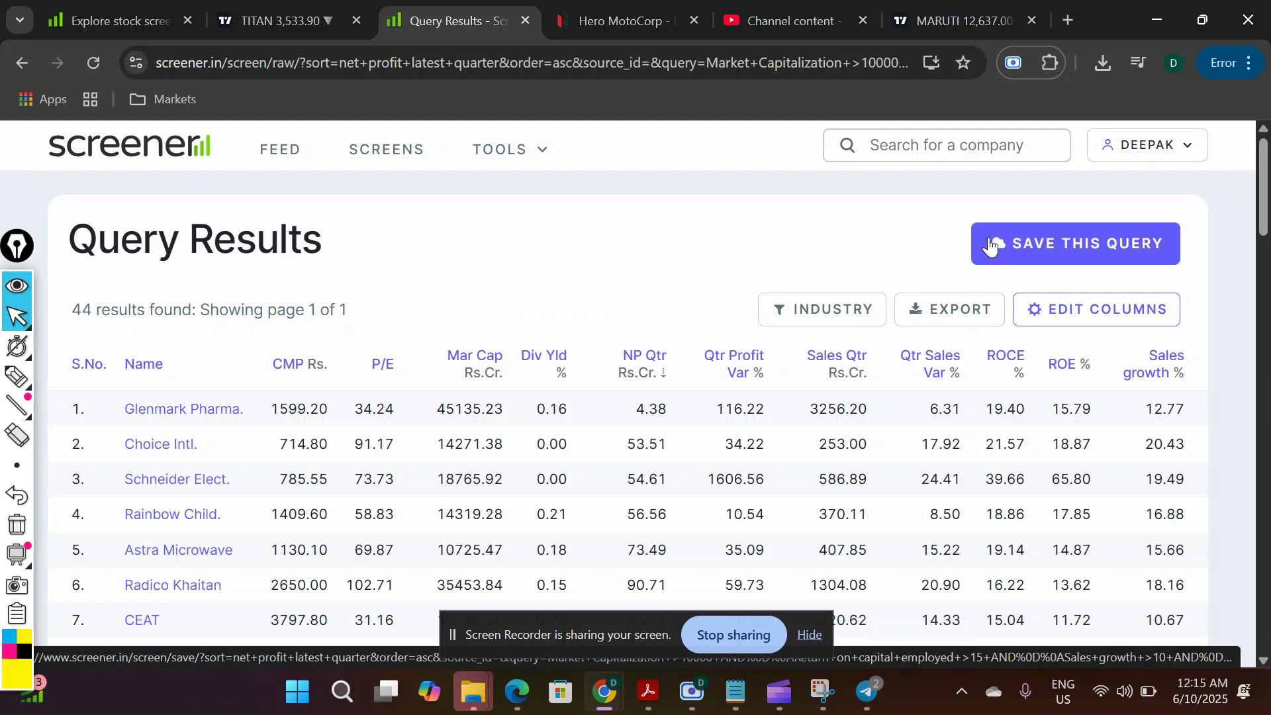
Start saving the query and name it "How to create screener Best Company".
click(1075, 260)
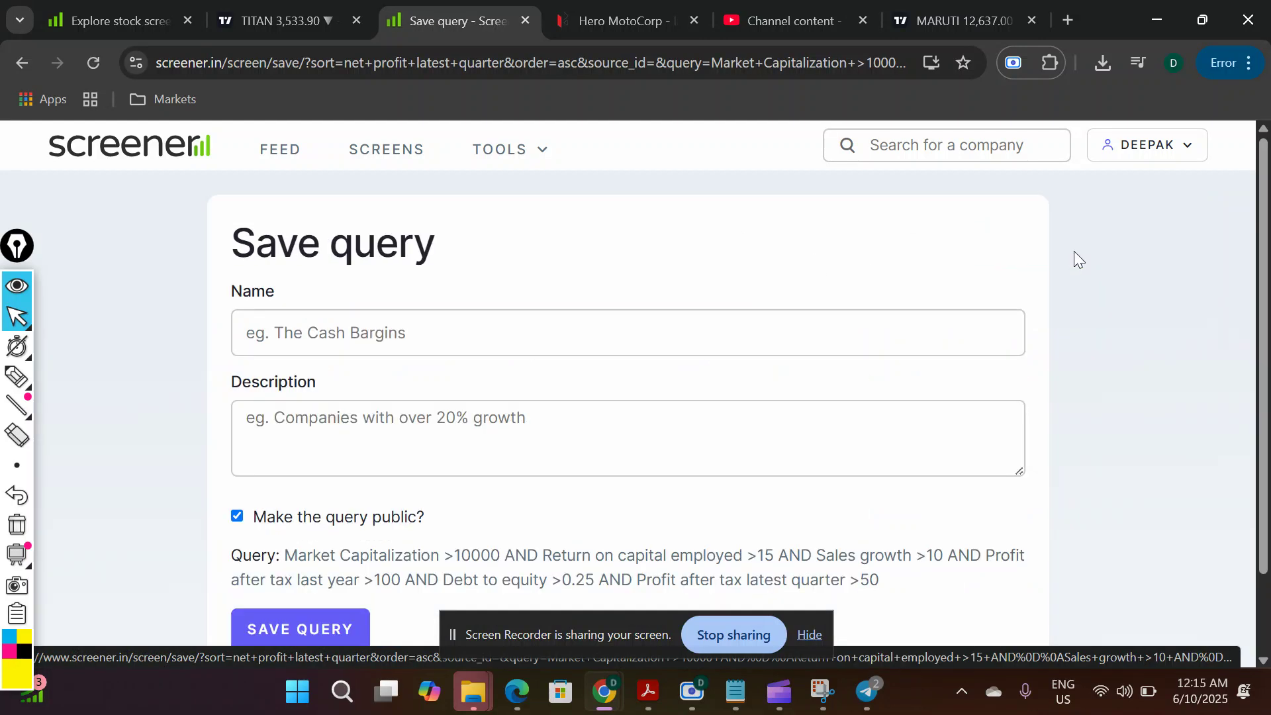
click(488, 333)
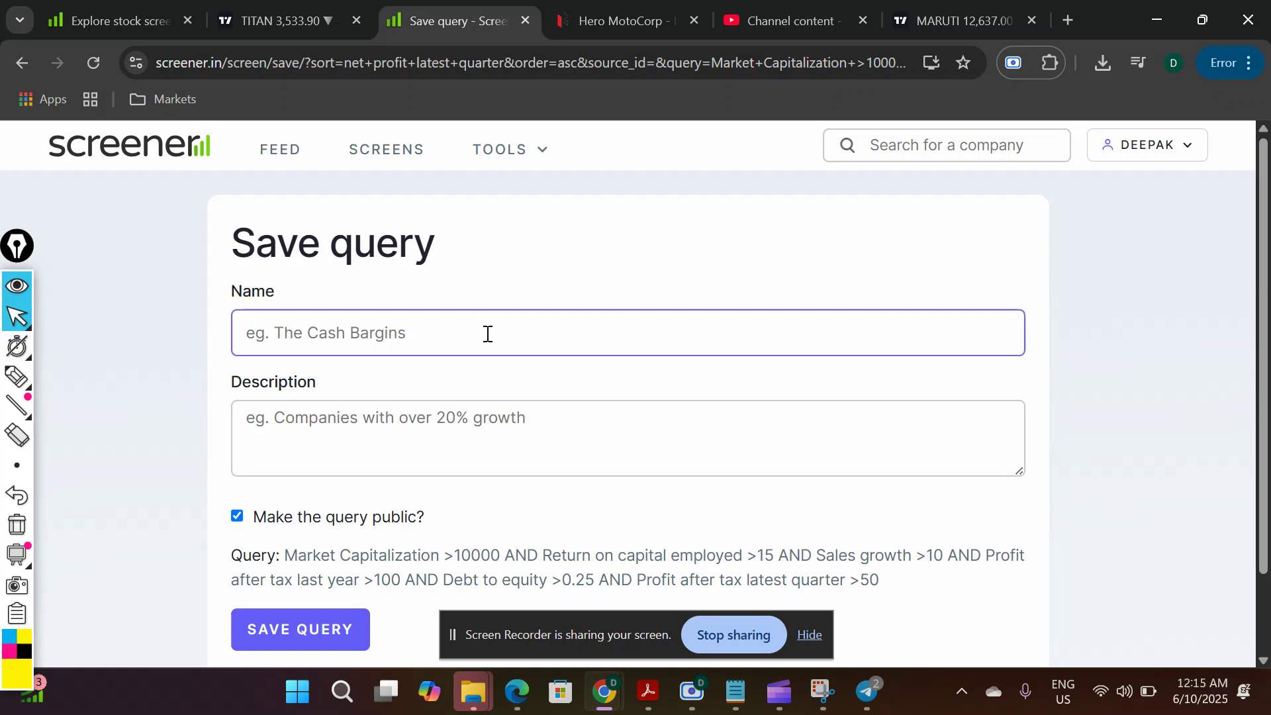
text(How t)
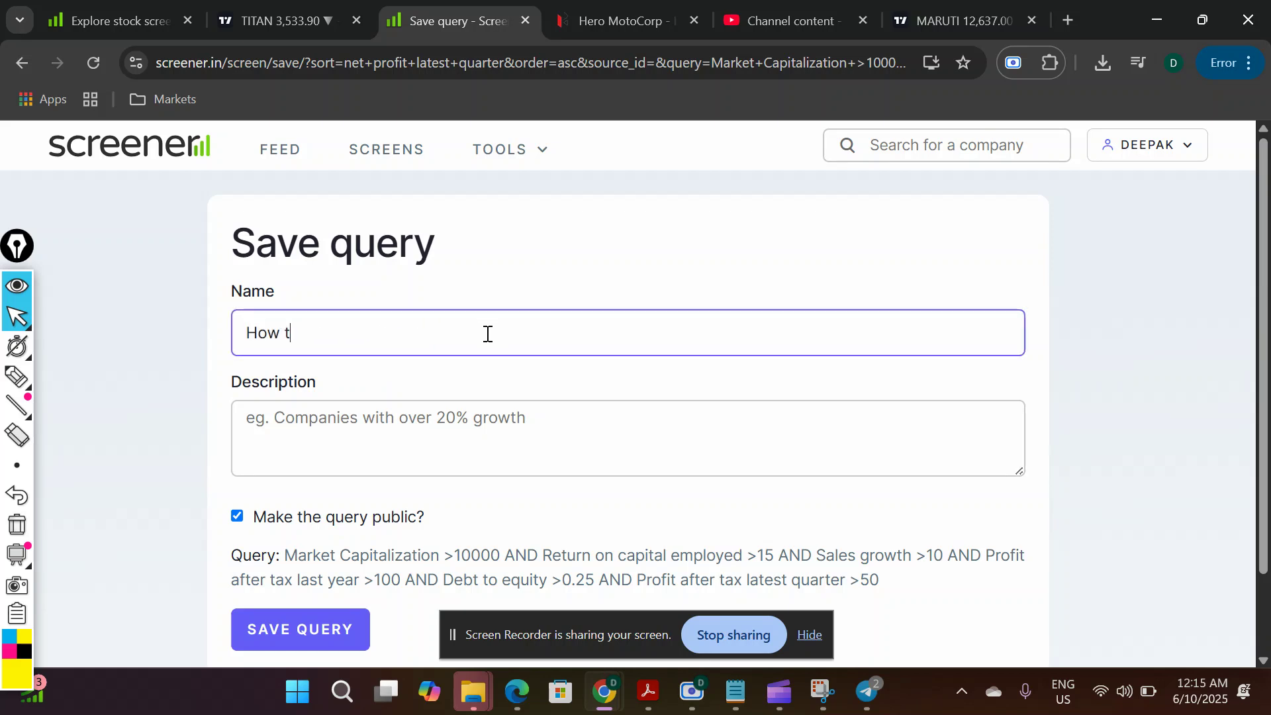
text(o creatte)
key(BackSpace)
key(BackSpace)
key(BackSpace)
text(e screener B)
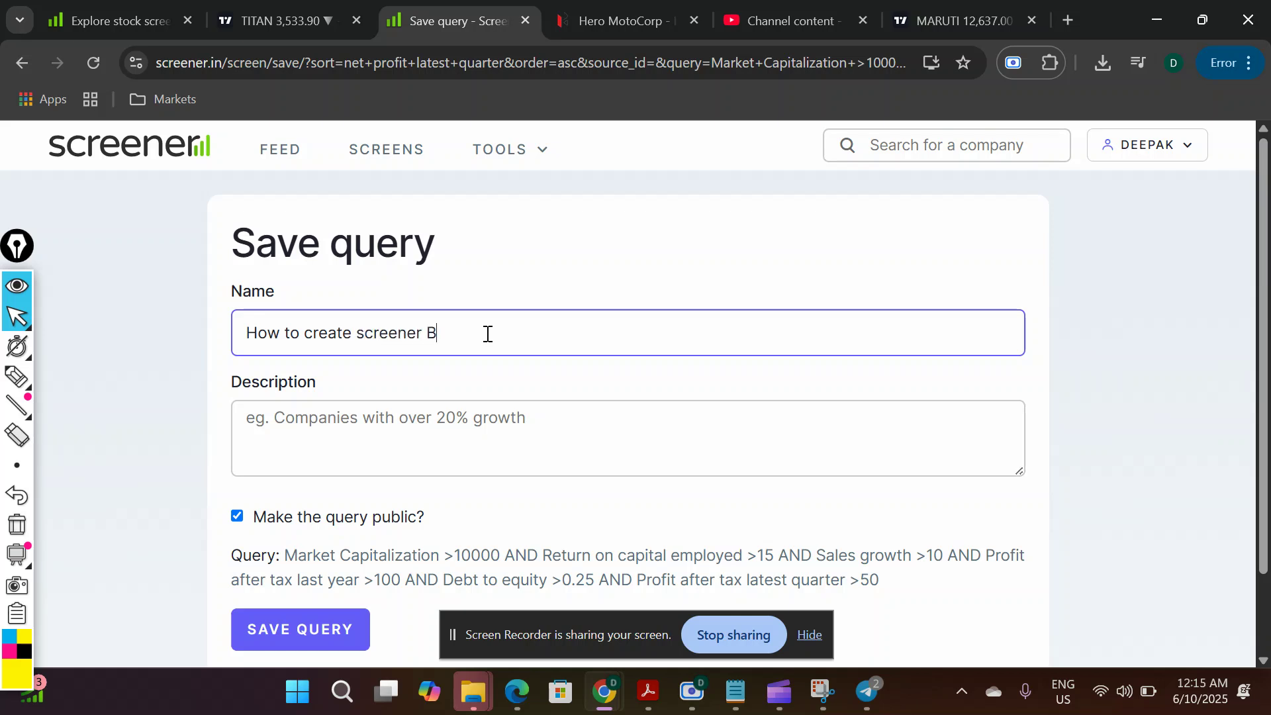
text(est Company)
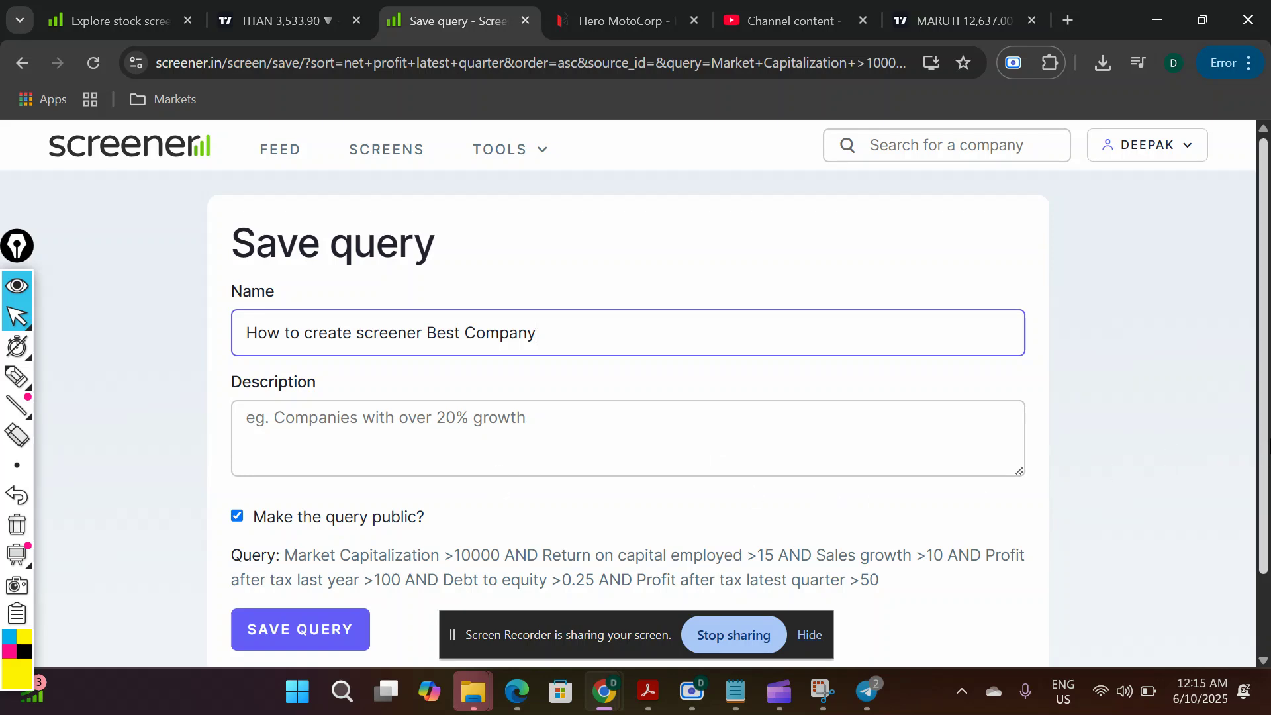
Enter "ZYZ" as the query's description and save the query.
scroll(1263, 397, down, 2)
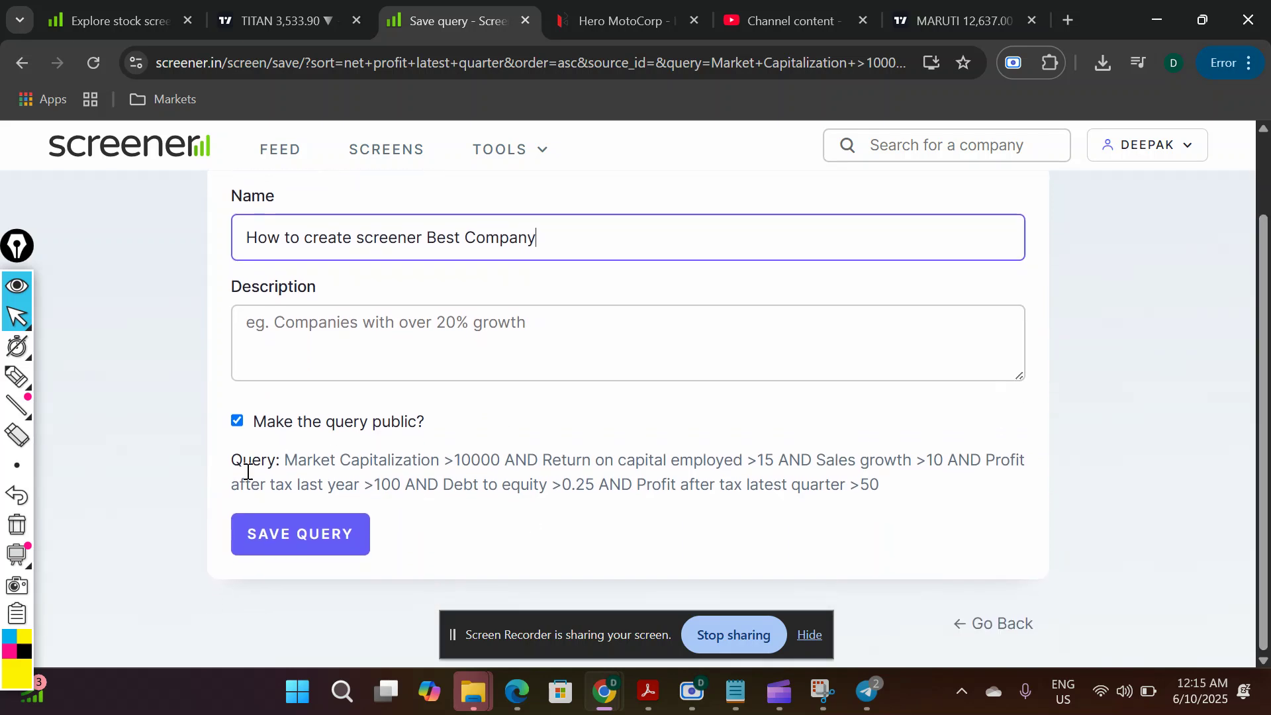
click(288, 537)
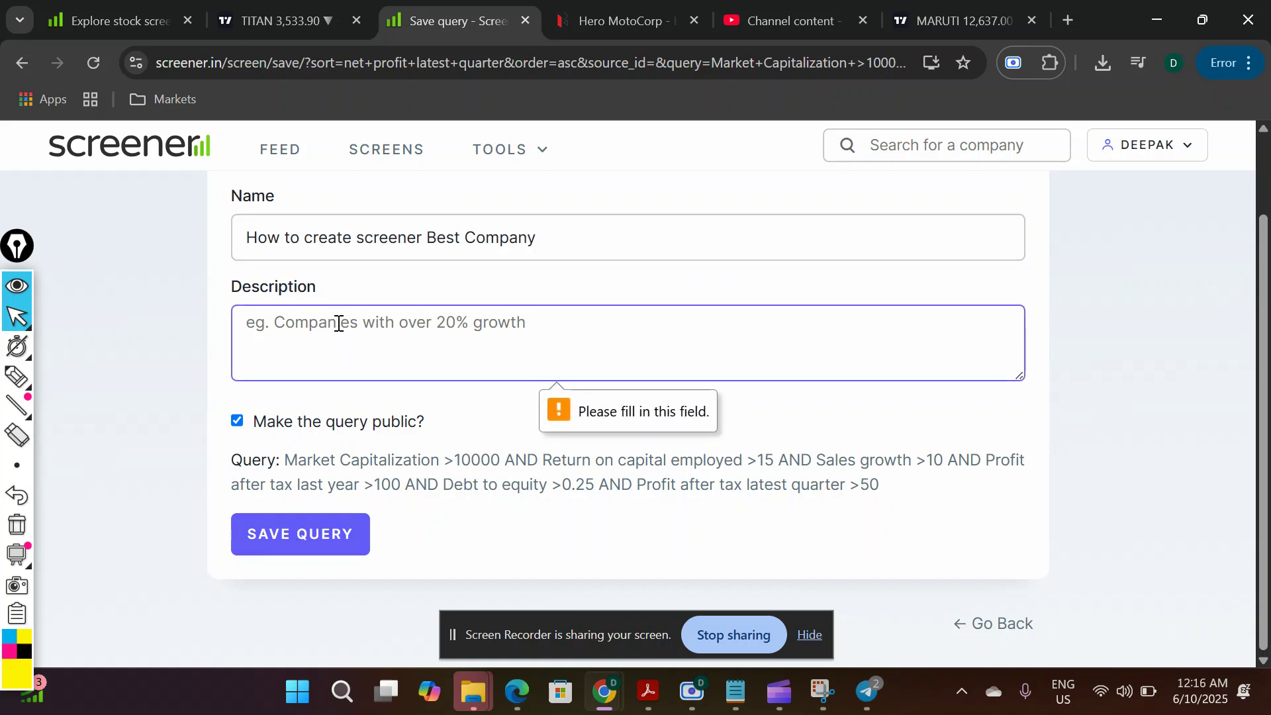
text(ZYZ)
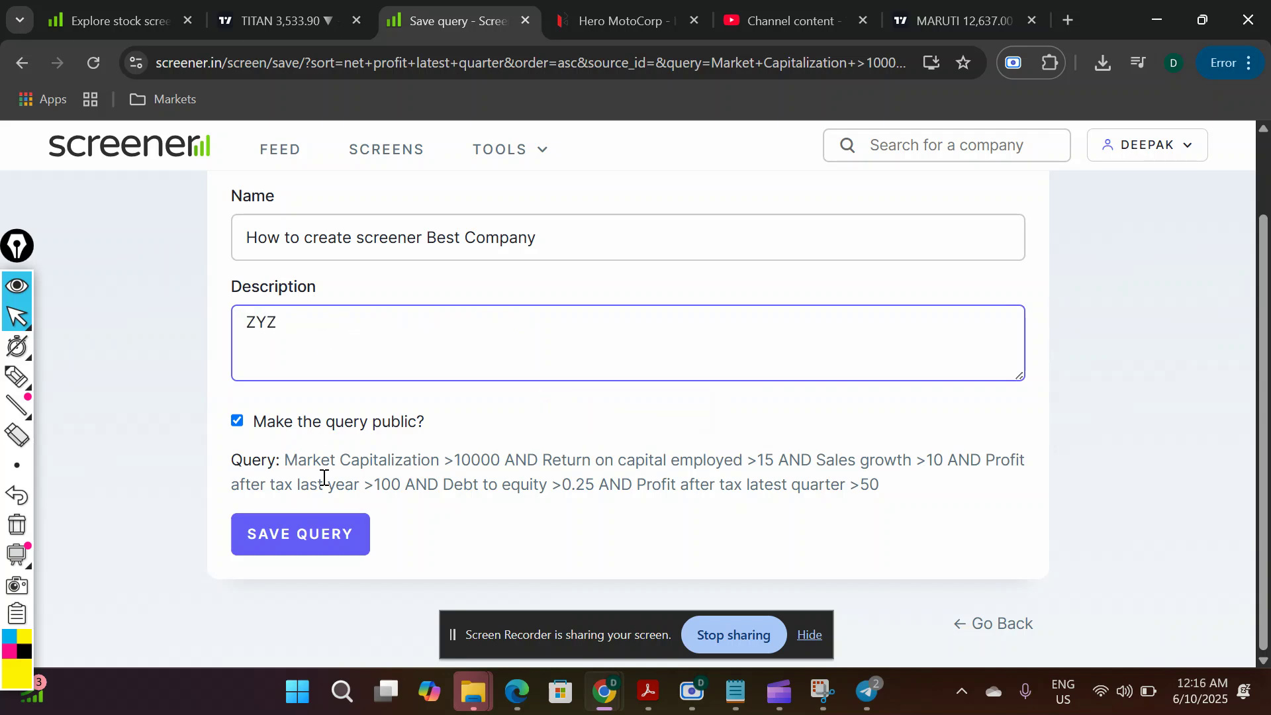
click(328, 535)
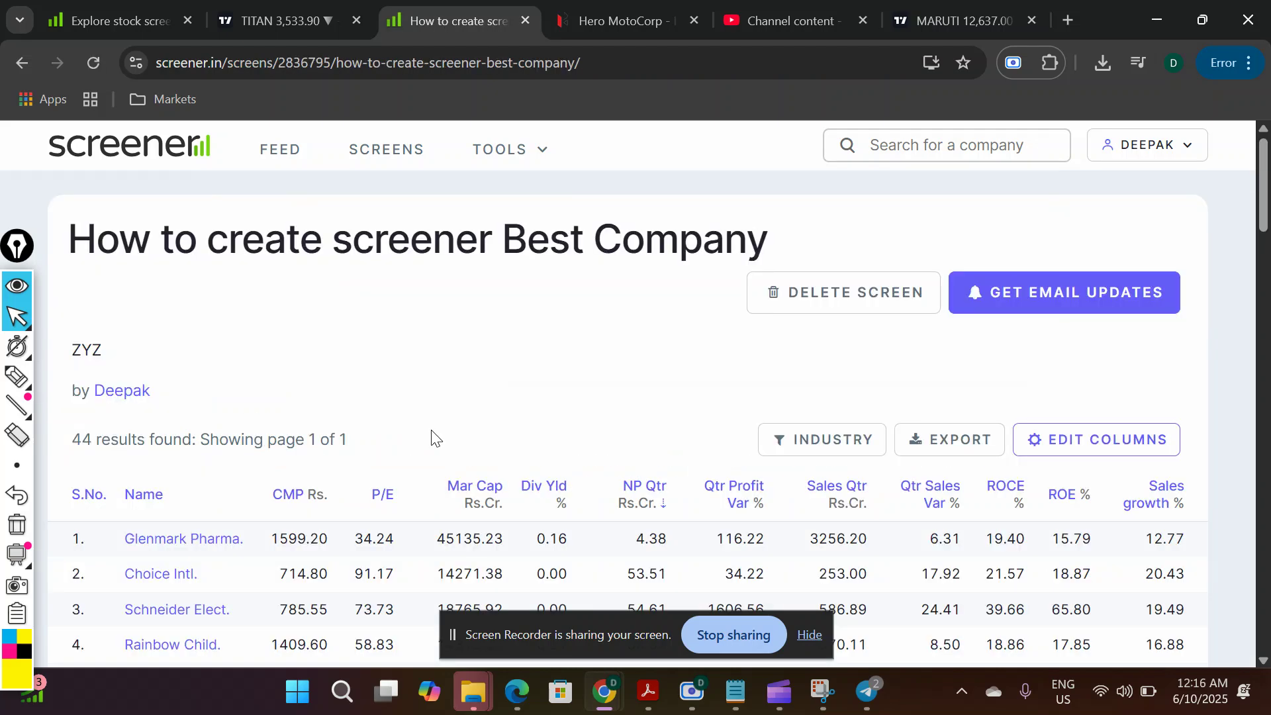
Look through the saved screen's title and its full list of matching companies.
double_click(535, 244)
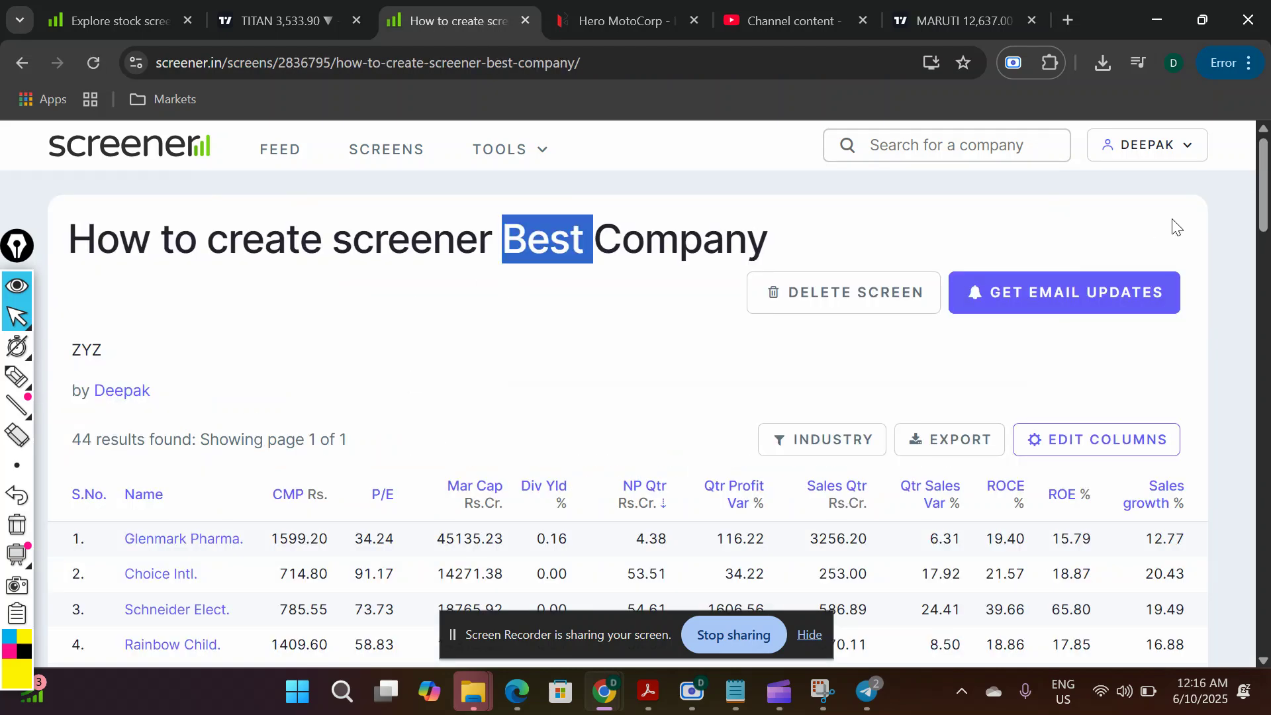
drag(1261, 222, 1261, 265)
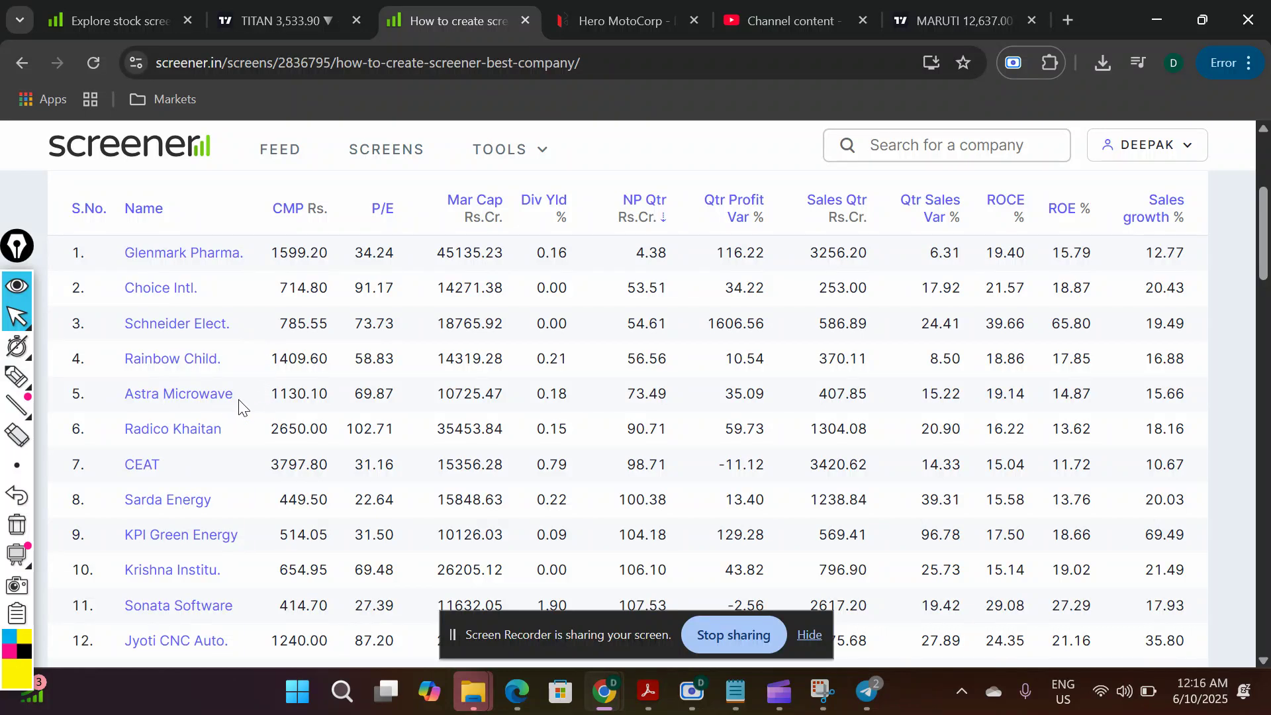
drag(245, 432, 118, 427)
drag(1256, 264, 1233, 418)
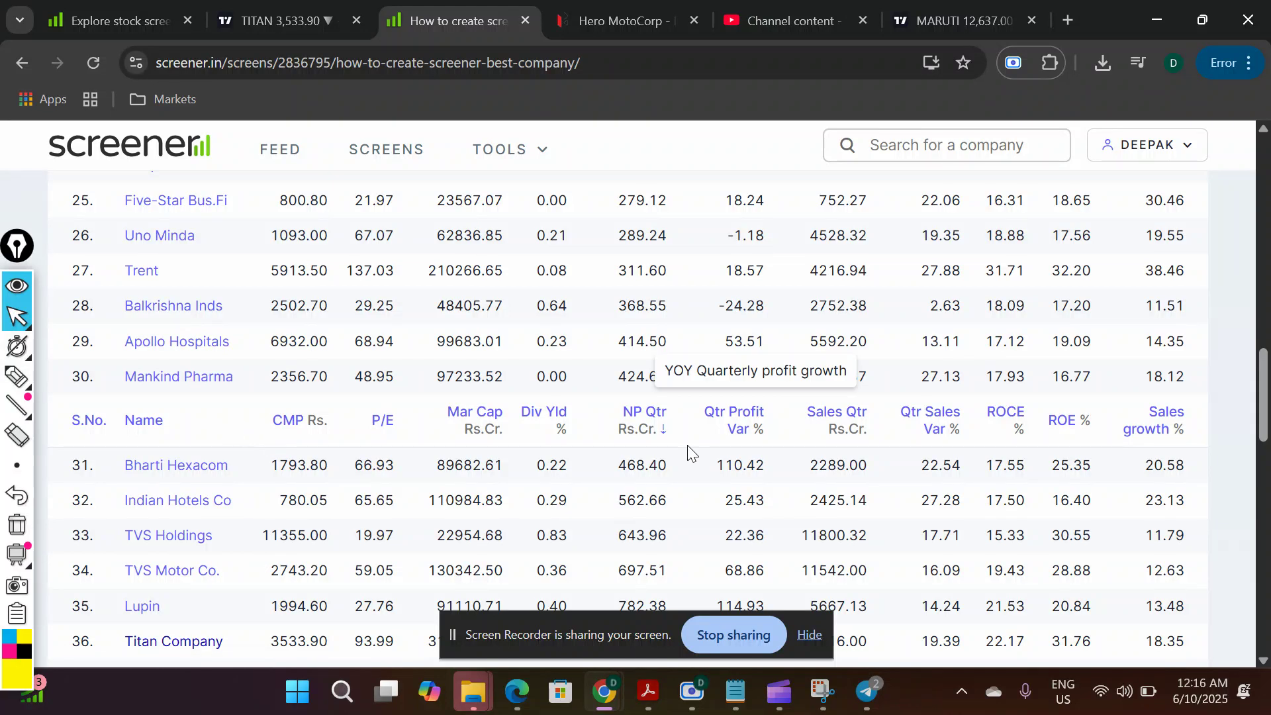
drag(1266, 407, 1268, 467)
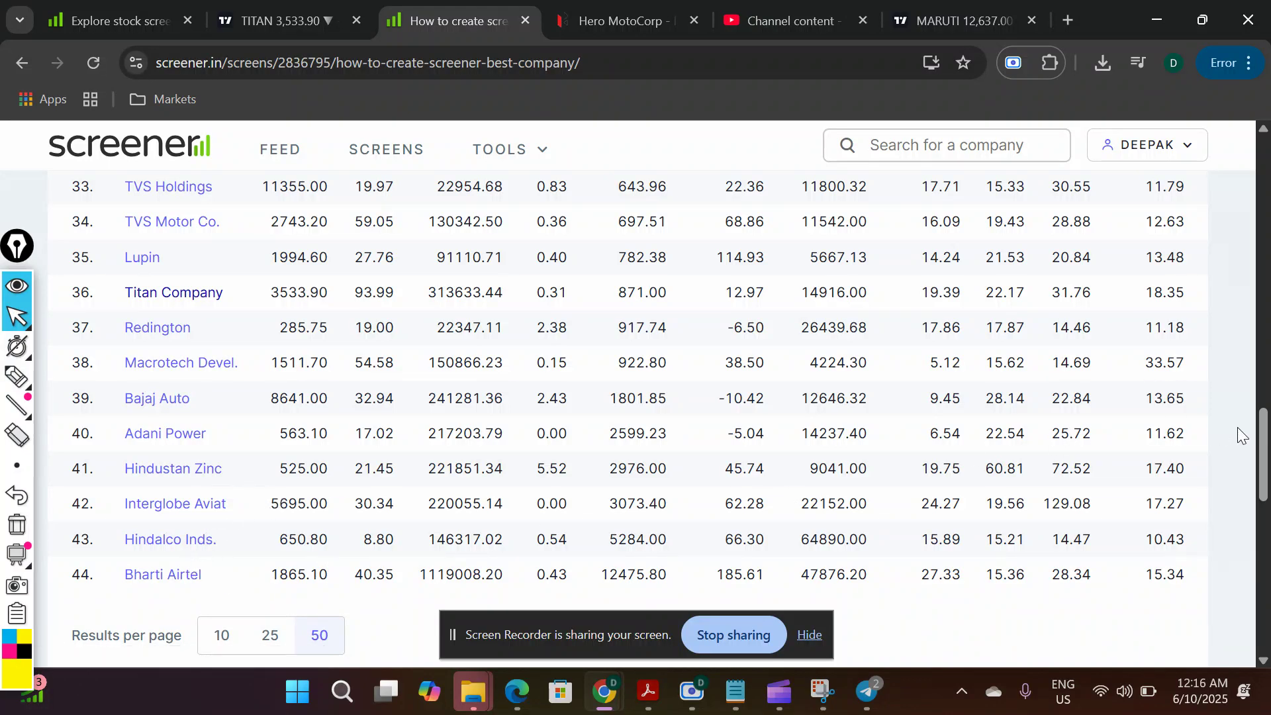
drag(1263, 456, 1264, 188)
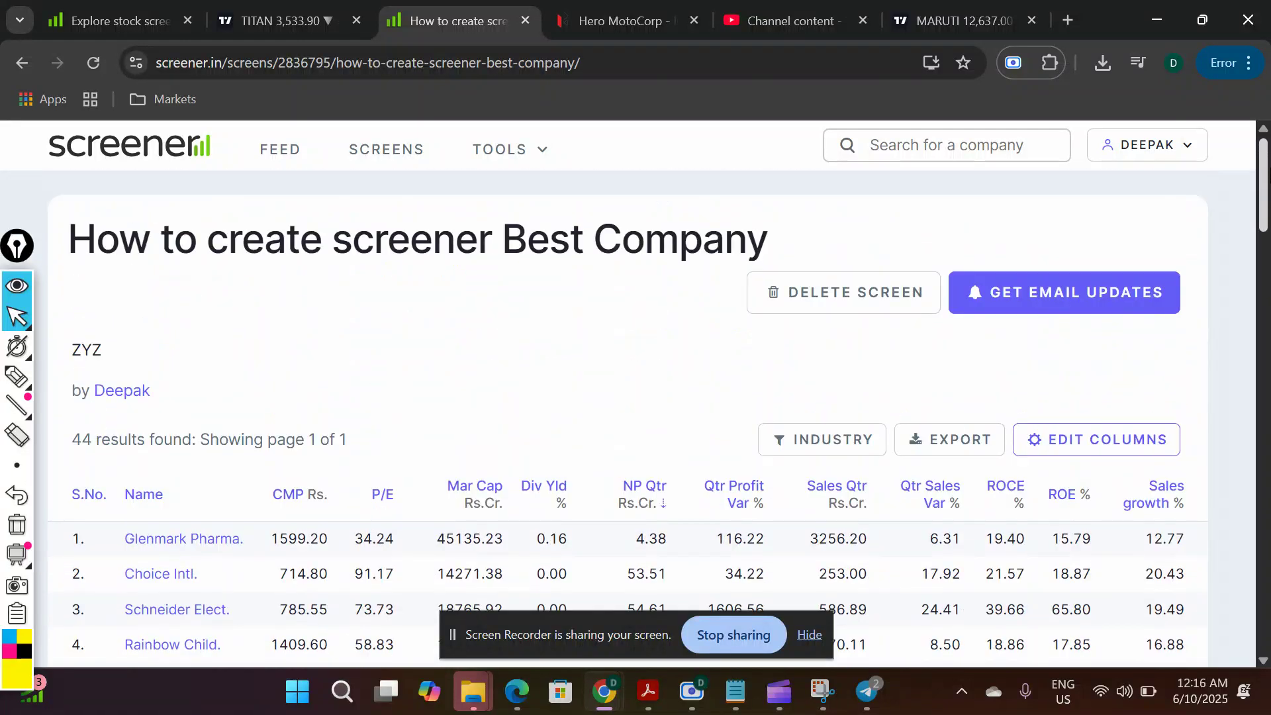
scroll(658, 411, down, 2)
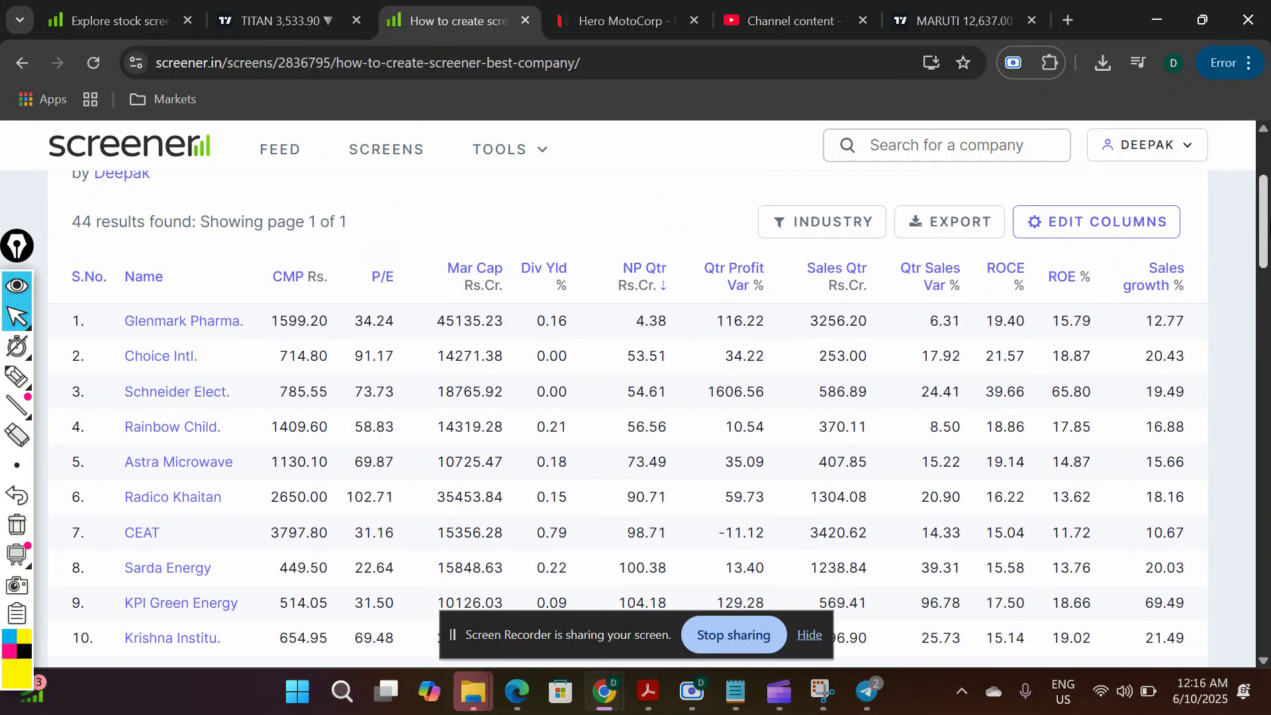
Change the market capitalization condition in the saved screen's query to >5000 and insert a blank line below it.
drag(1270, 208, 1269, 570)
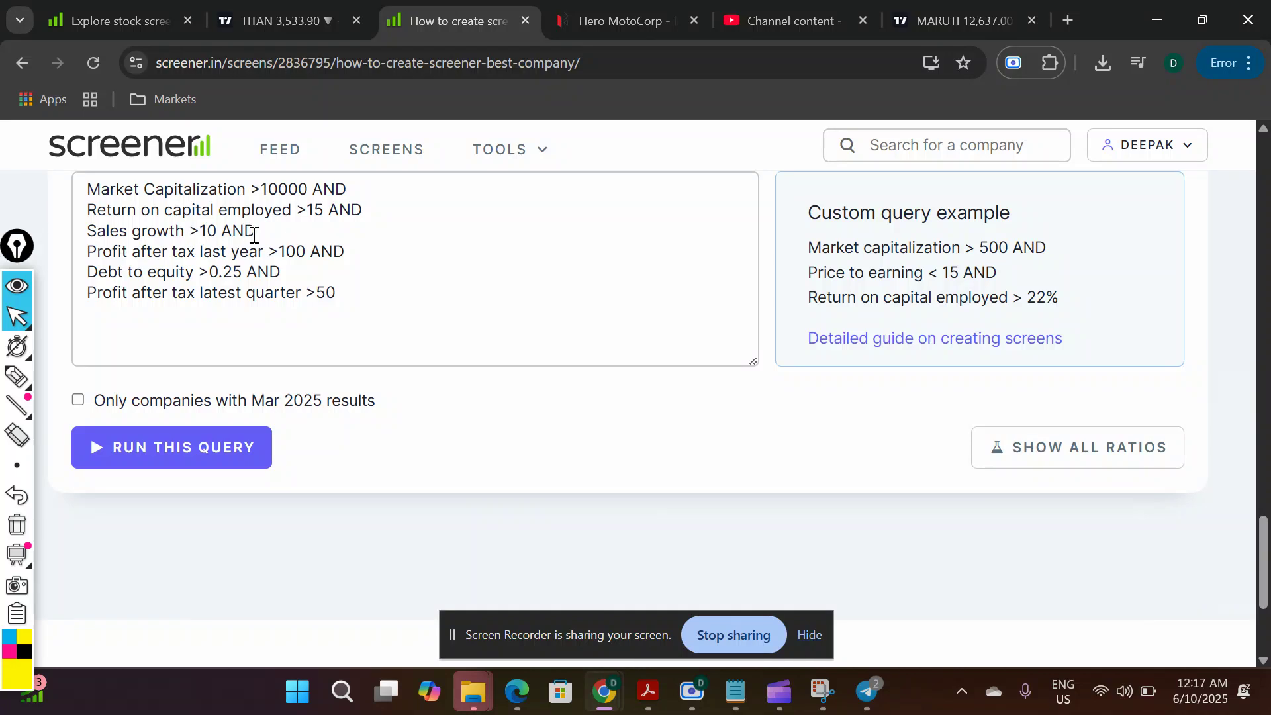
click(274, 190)
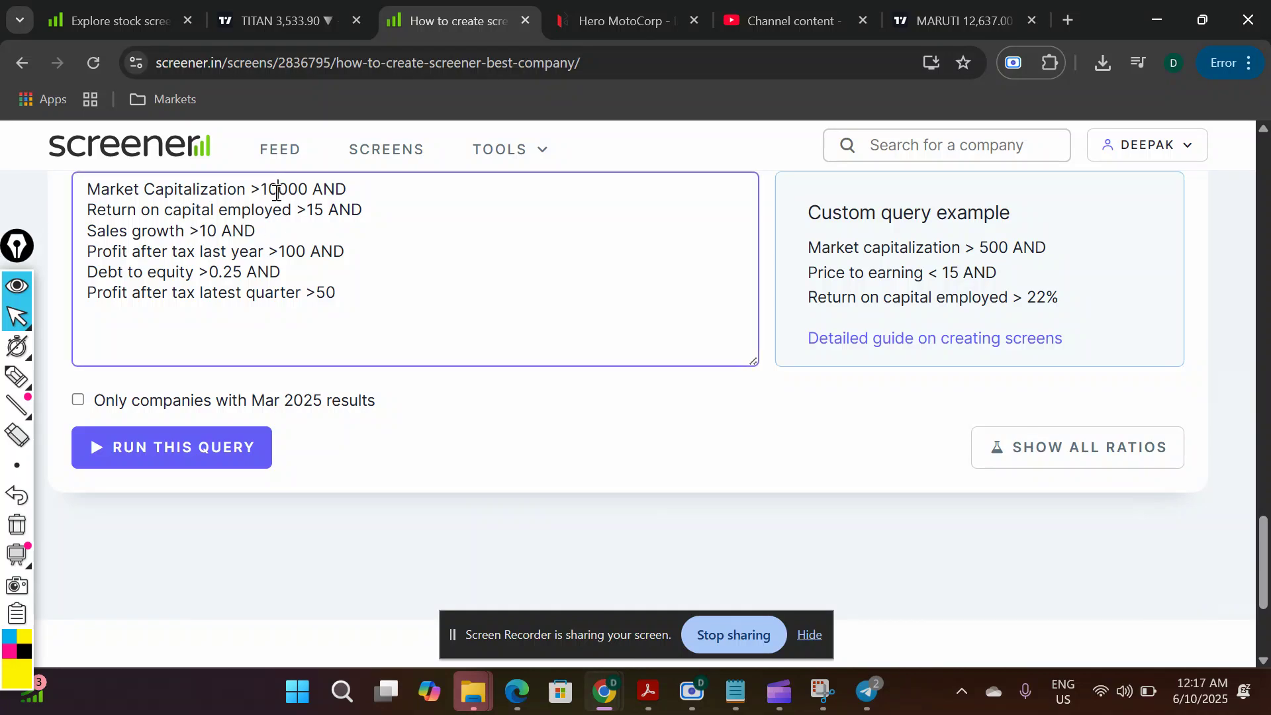
key(BackSpace)
key(BackSpace)
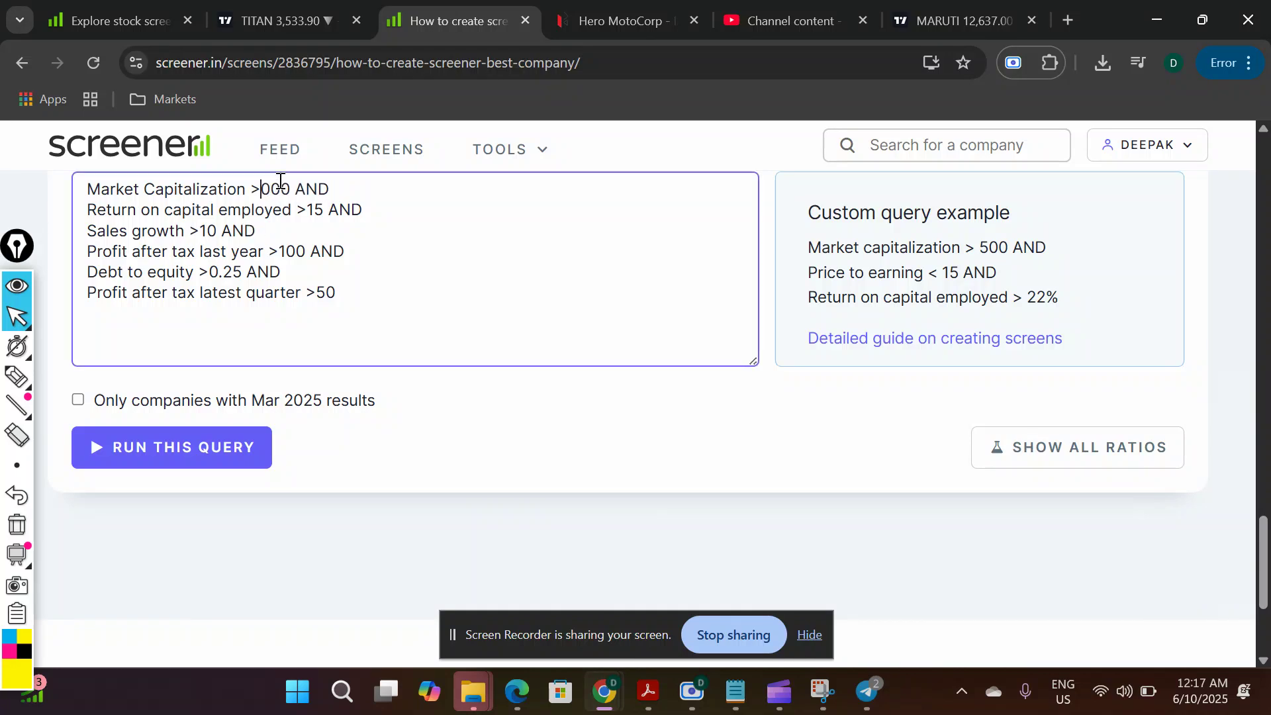
text(5)
key(Return)
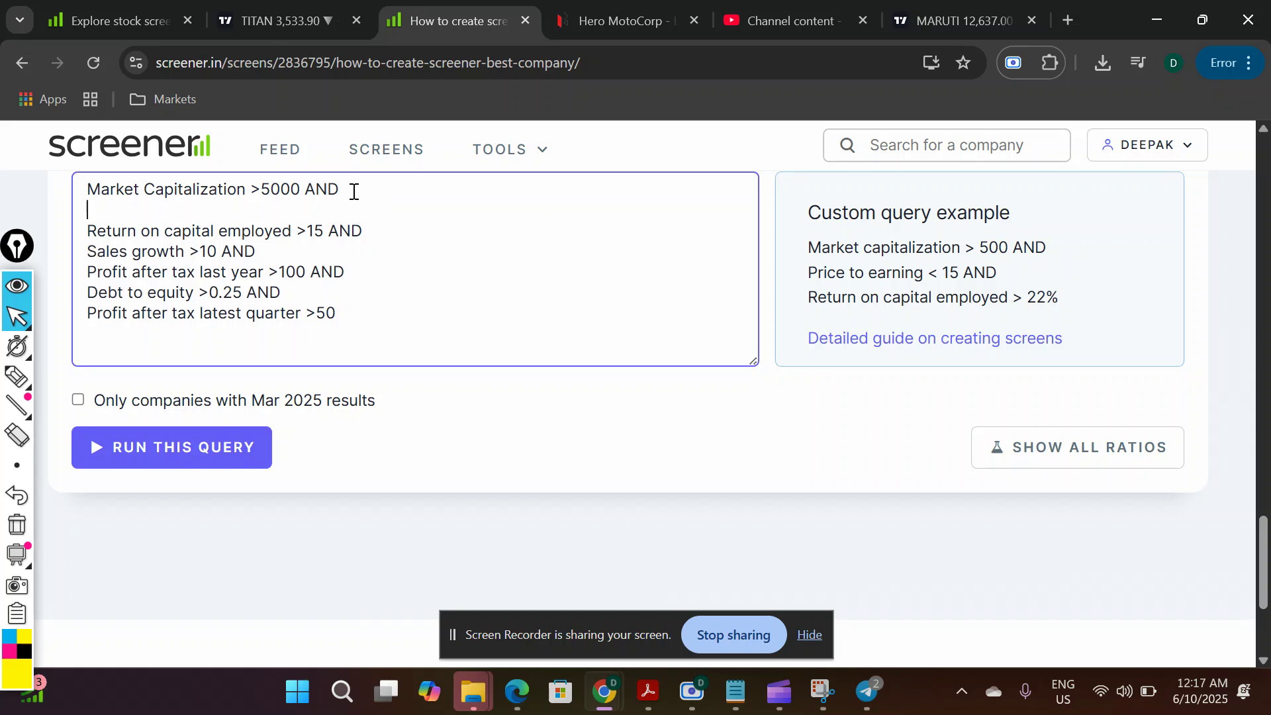
Add the condition Market Capitalization <50000 AND below the first query line, remove the extra blank line, and run the query.
text(manrk)
text(r)
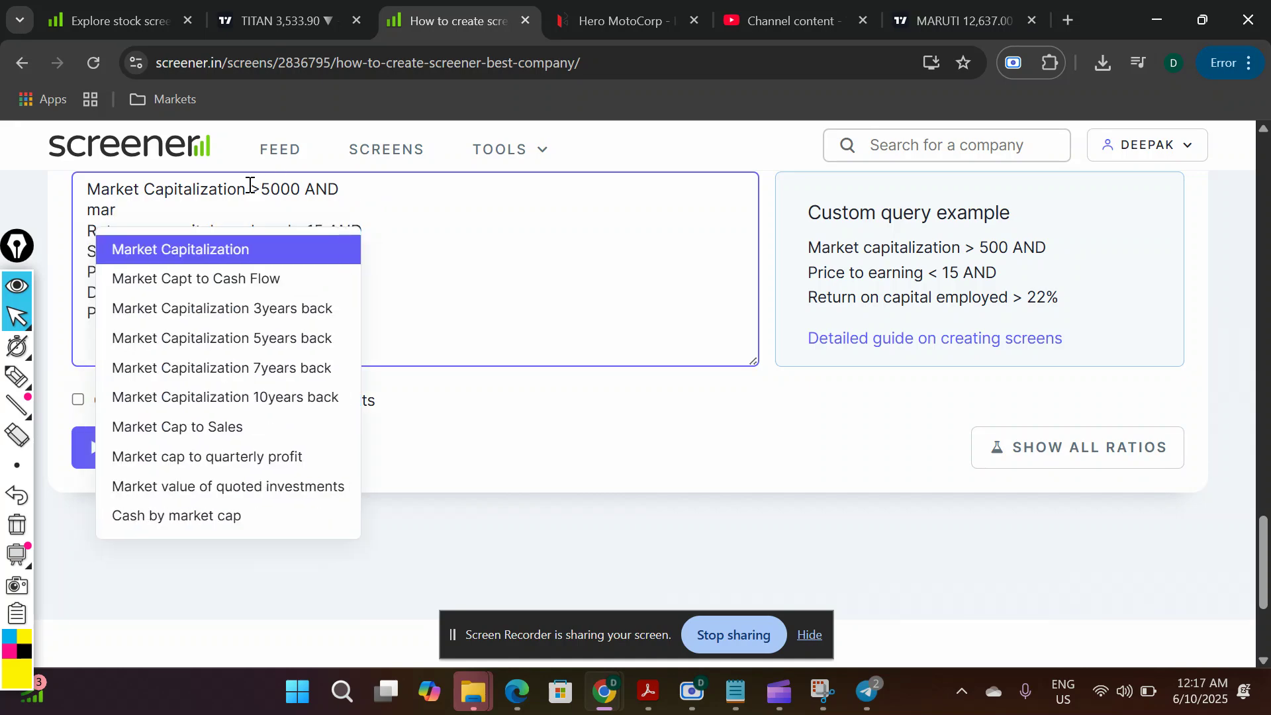
click(234, 249)
click(251, 211)
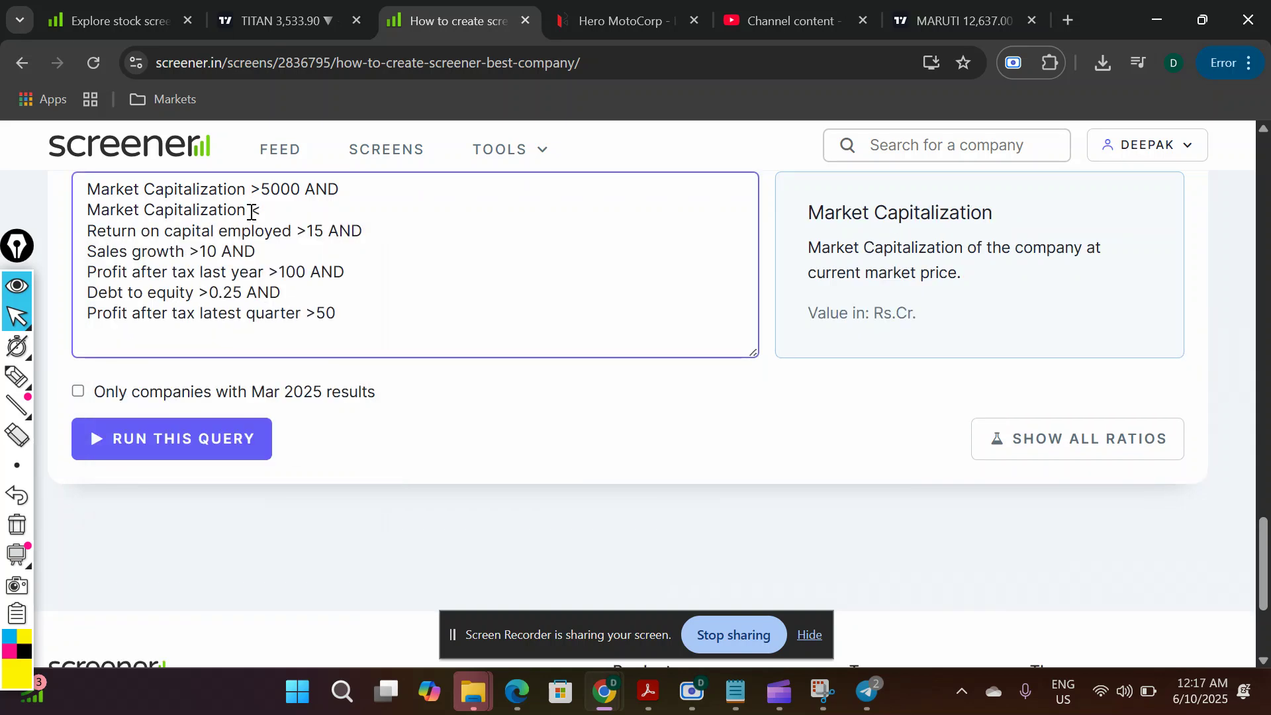
text(<50000 and)
key(Return)
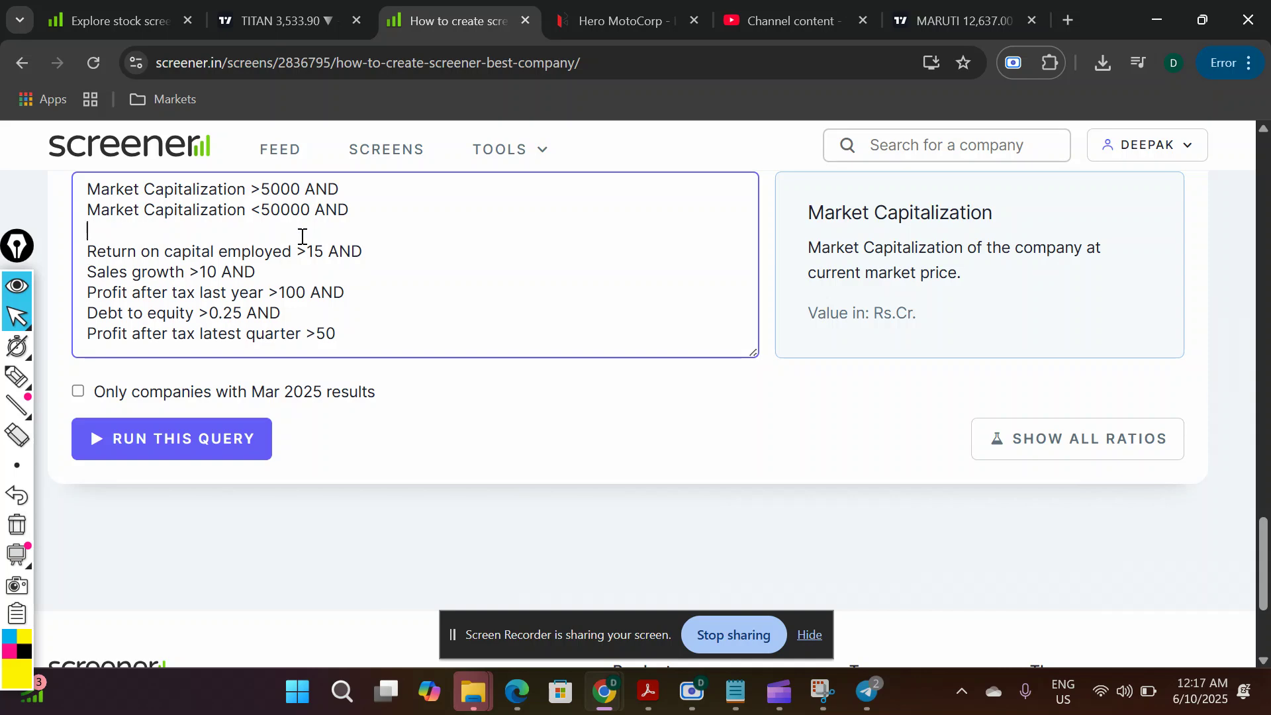
key(Delete)
click(221, 442)
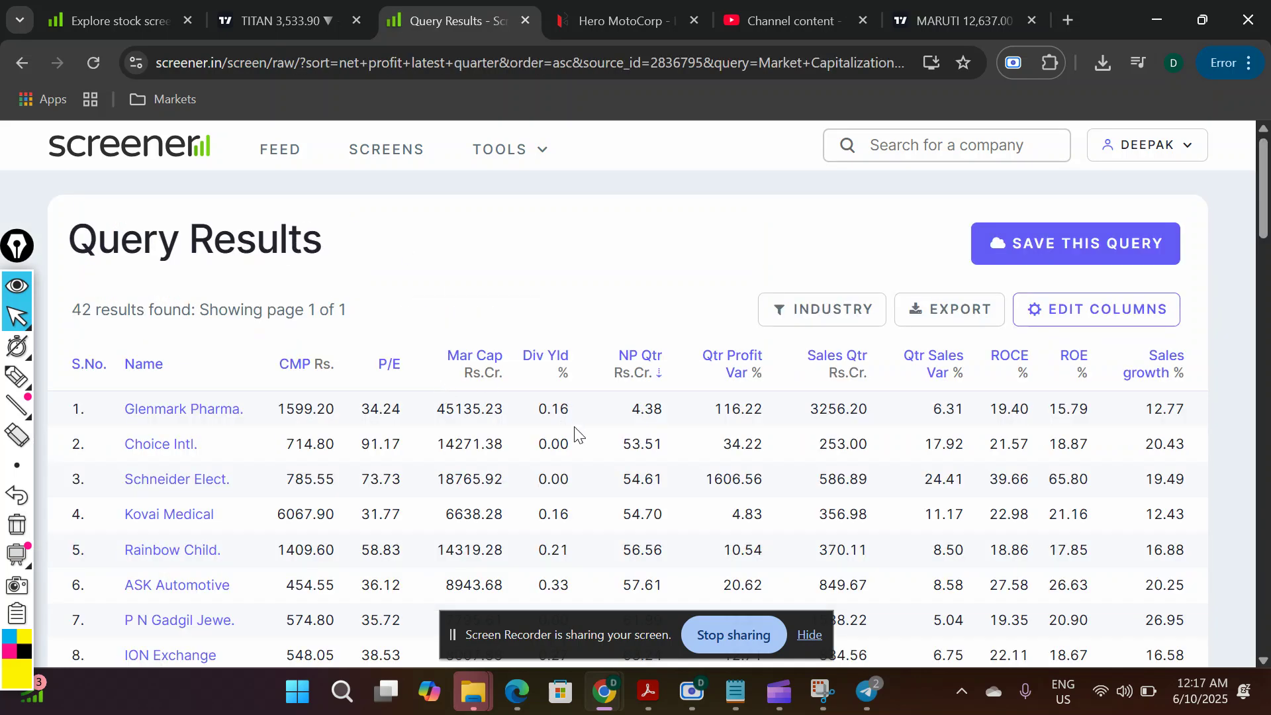
Go to the last company in the query results, Redington, and load REDINGTON LTD from NSE in the TradingView chart.
drag(1263, 225, 1264, 530)
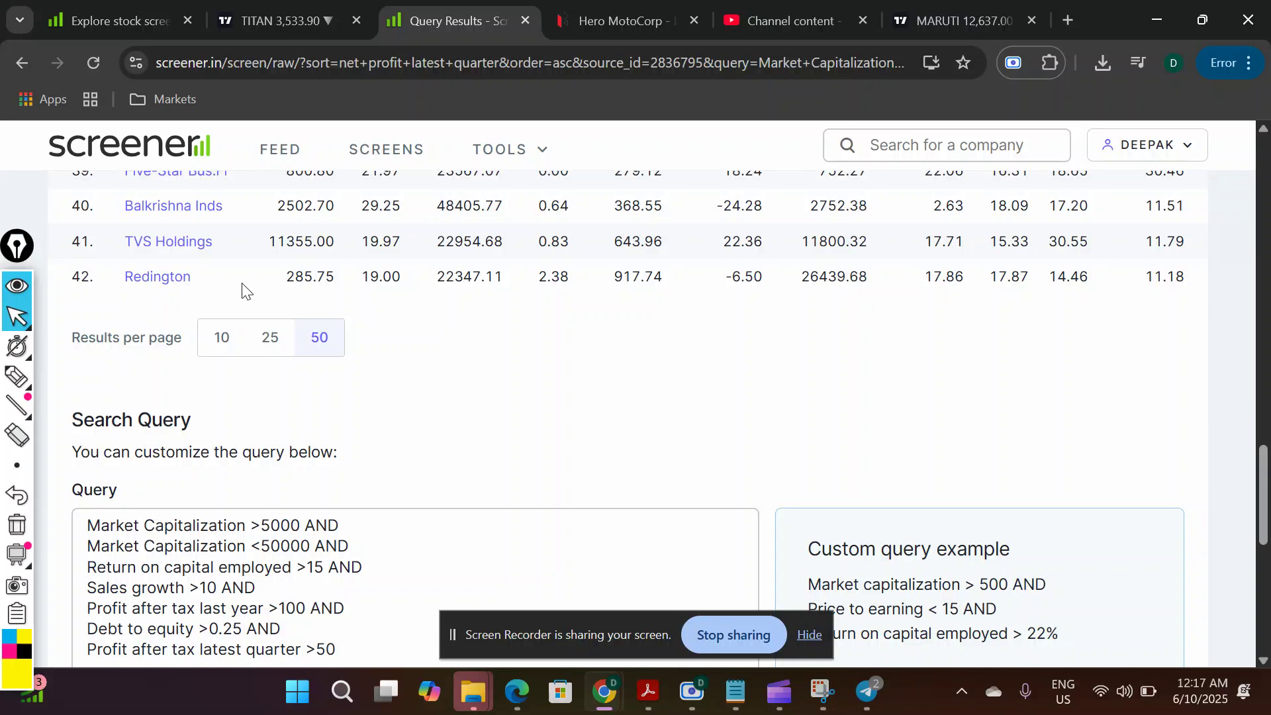
drag(199, 278, 119, 283)
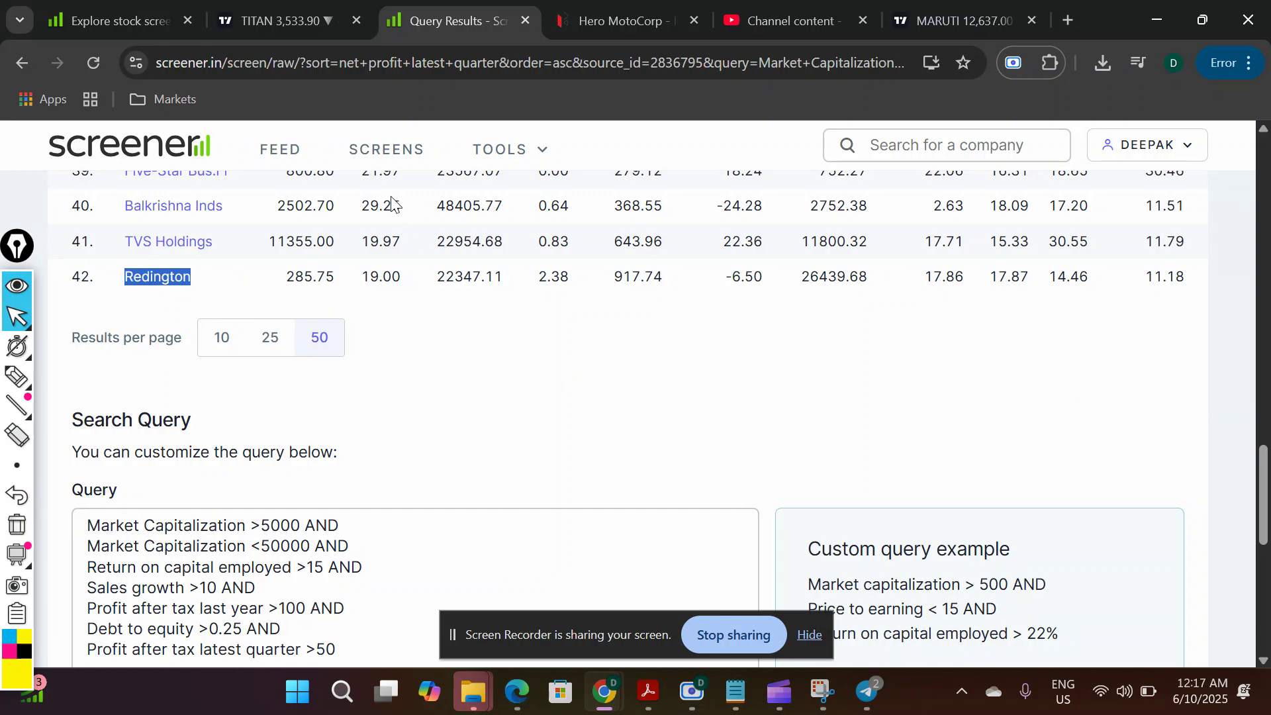
click(293, 25)
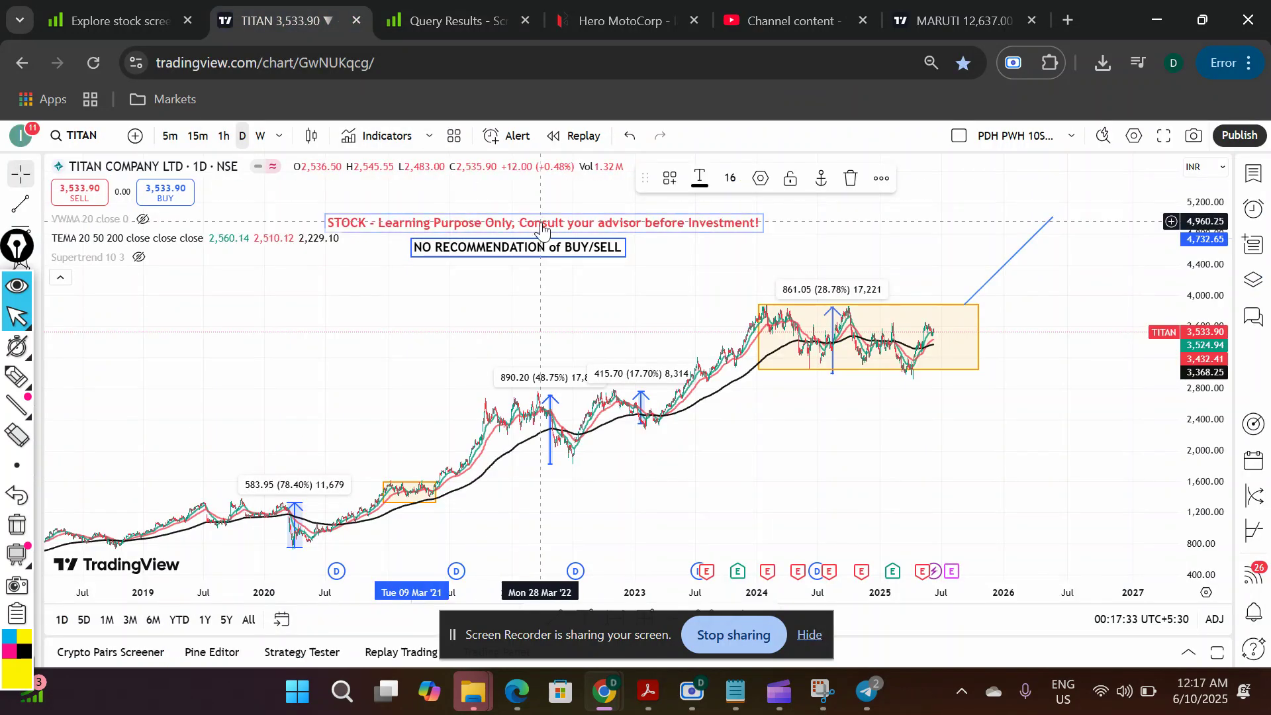
click(86, 139)
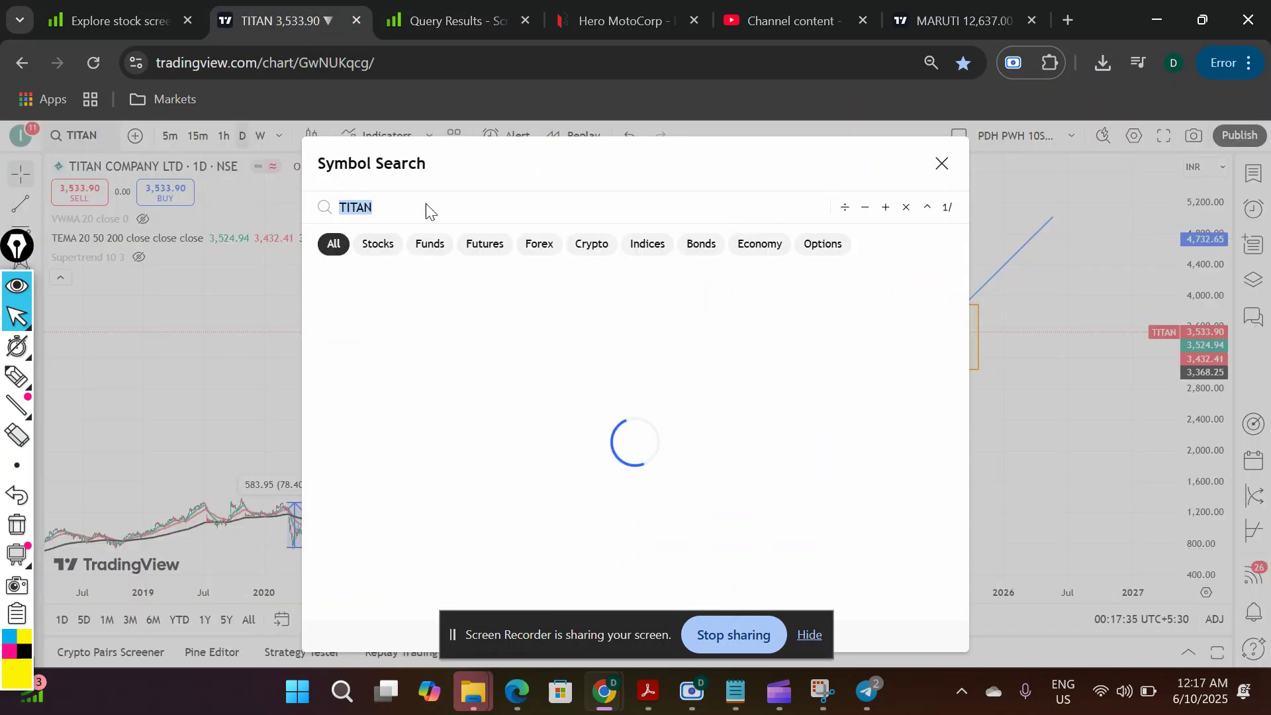
text(REDINGTON)
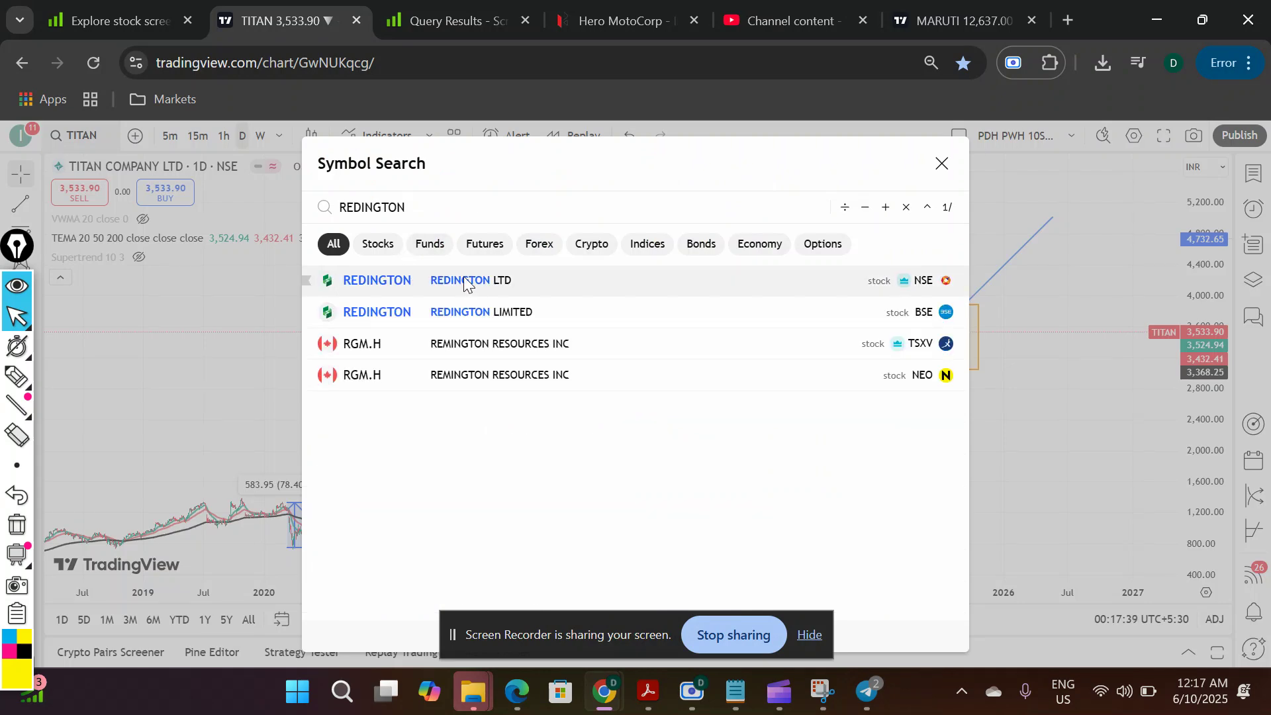
click(466, 282)
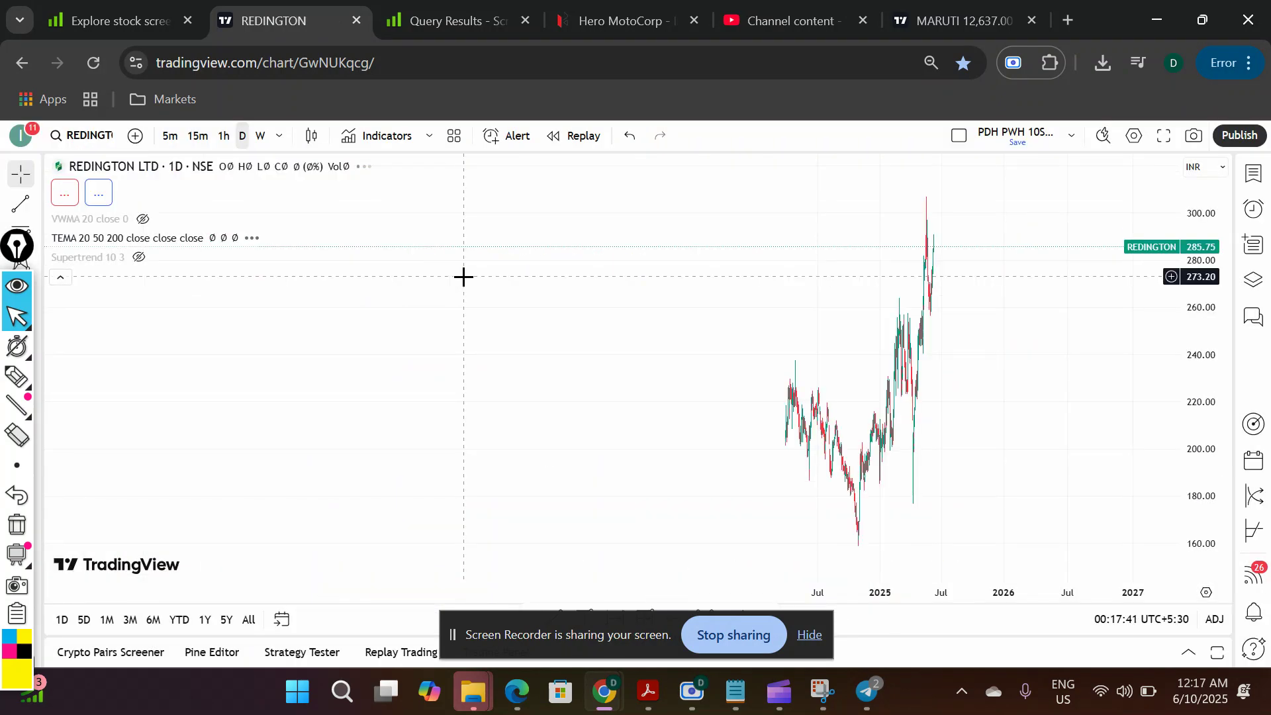
Examine Redington's daily price trend on the chart, from the long-term history since 2019 to the most recent months.
drag(1191, 268, 1212, 533)
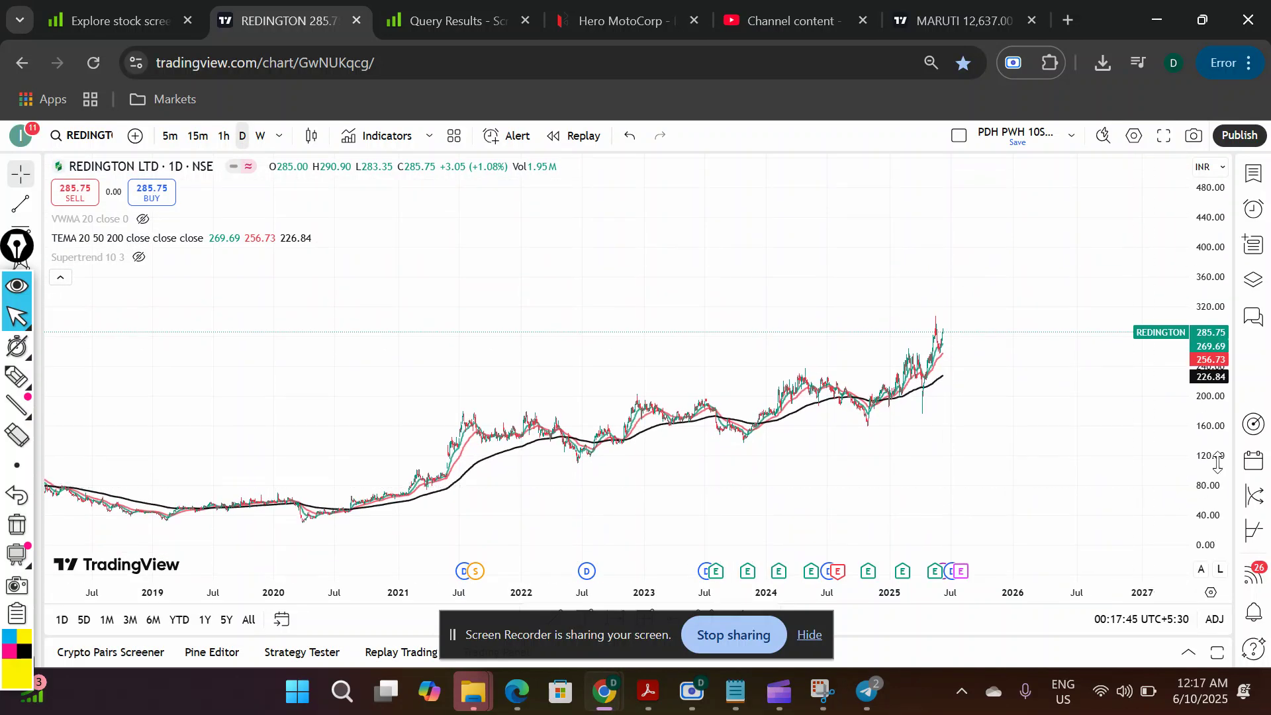
drag(1215, 390, 1202, 253)
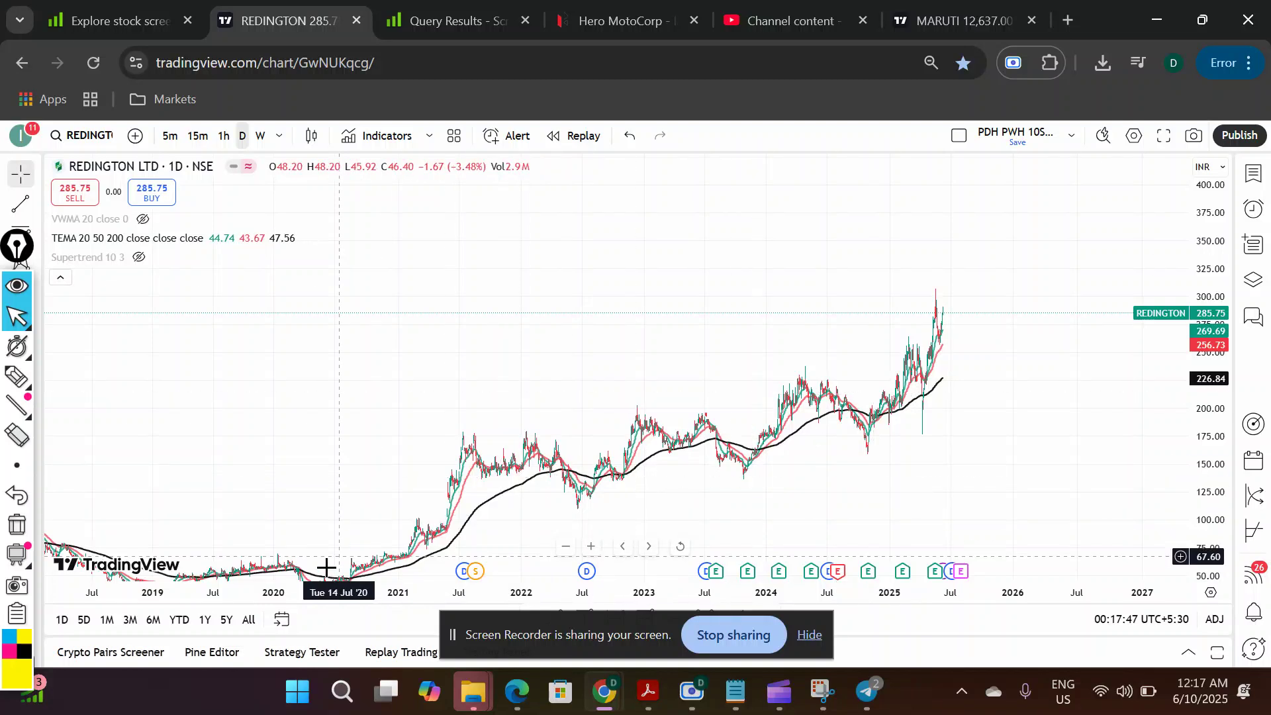
drag(411, 490, 248, 445)
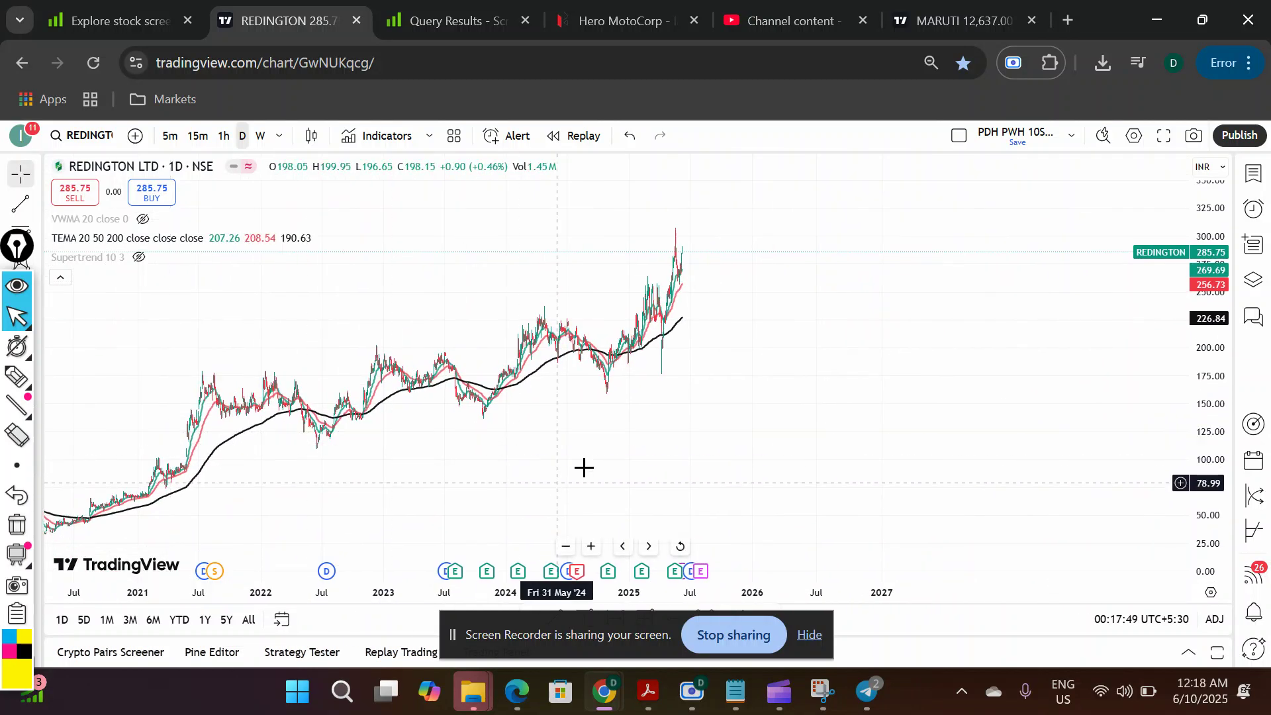
click(592, 546)
click(592, 546)
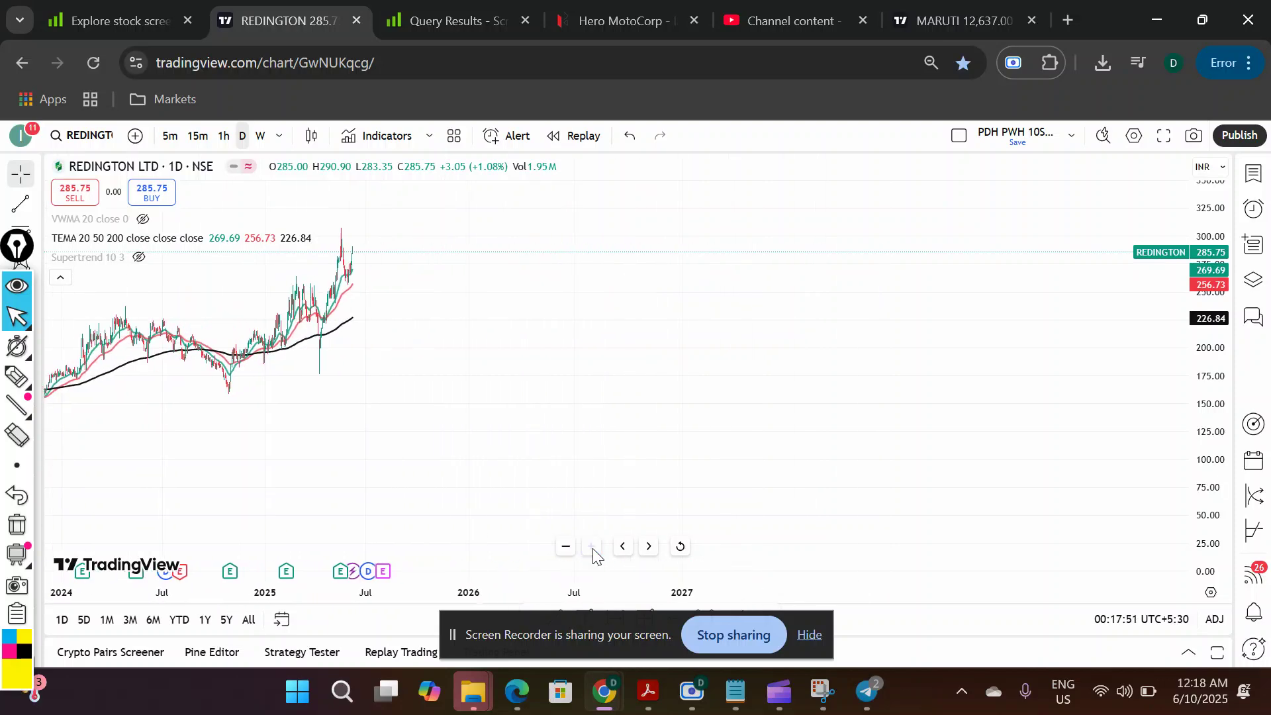
drag(218, 337, 843, 414)
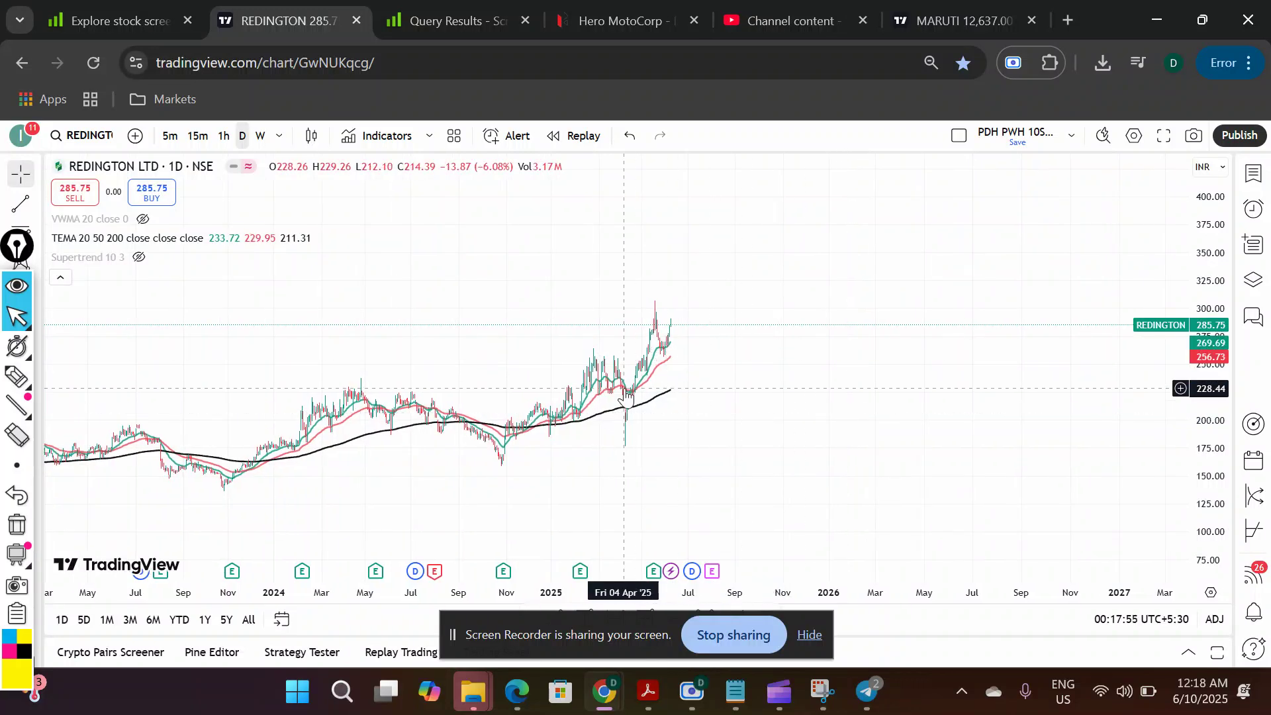